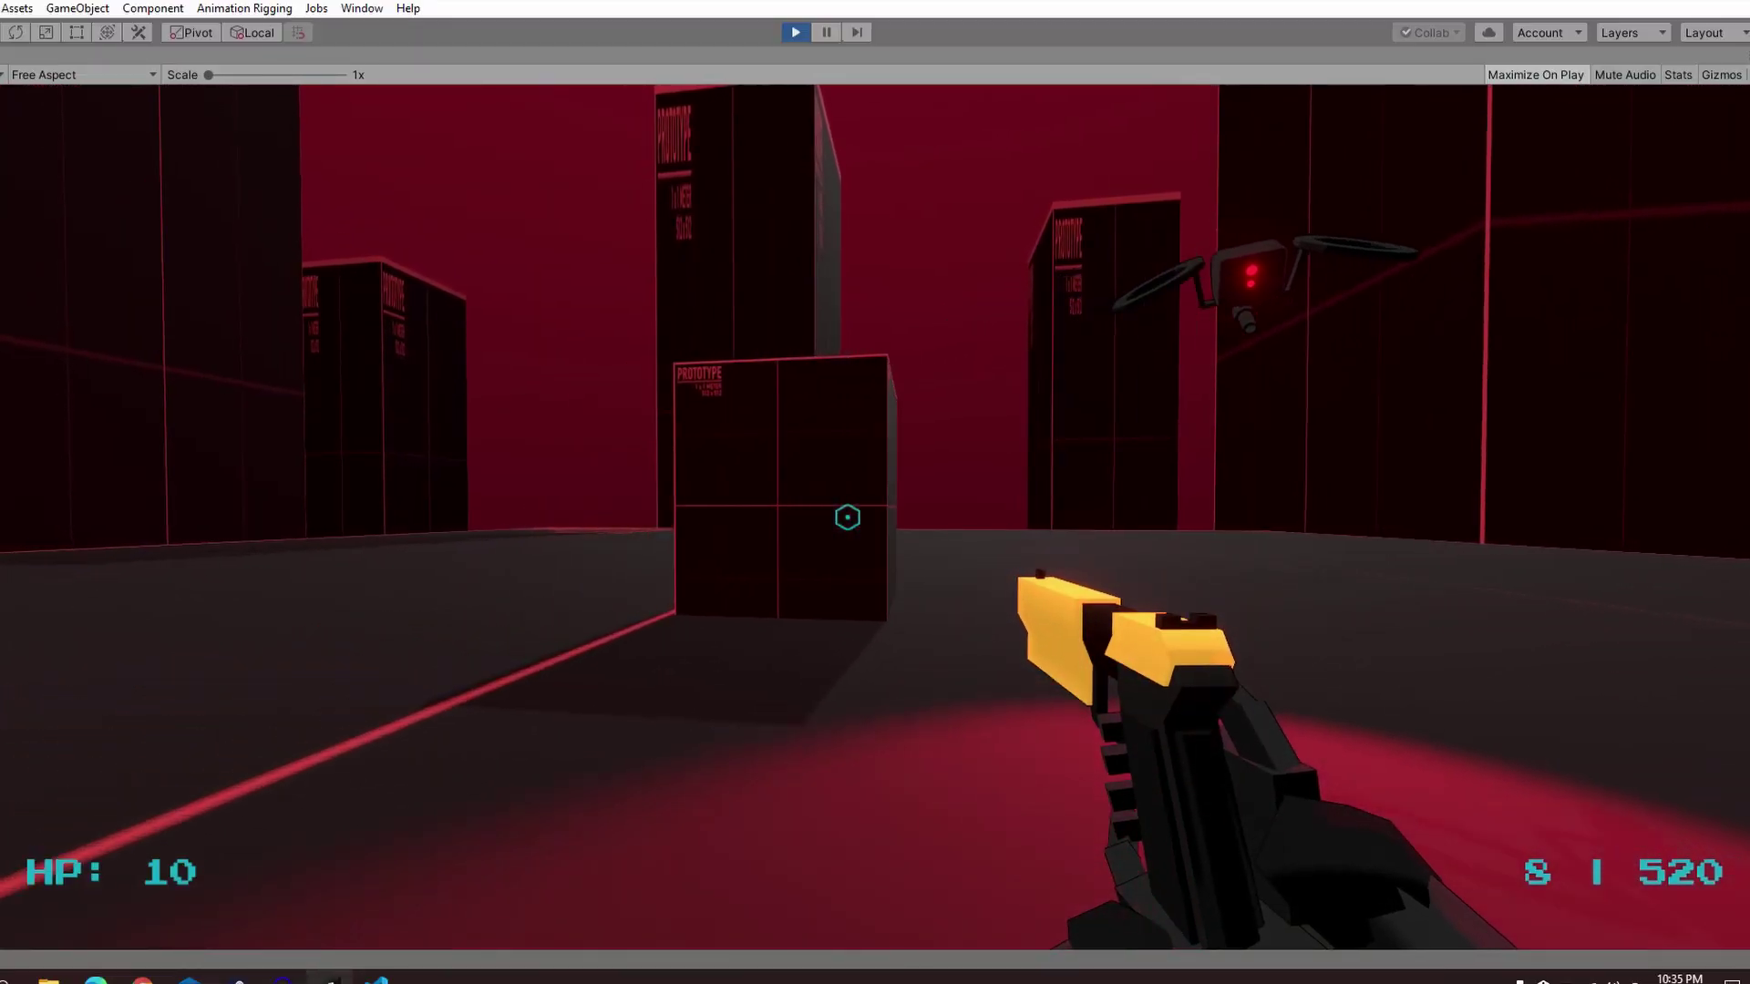
Walk the player around the prototype block in the running game, ending at a distance facing one of its sides.
key(a)
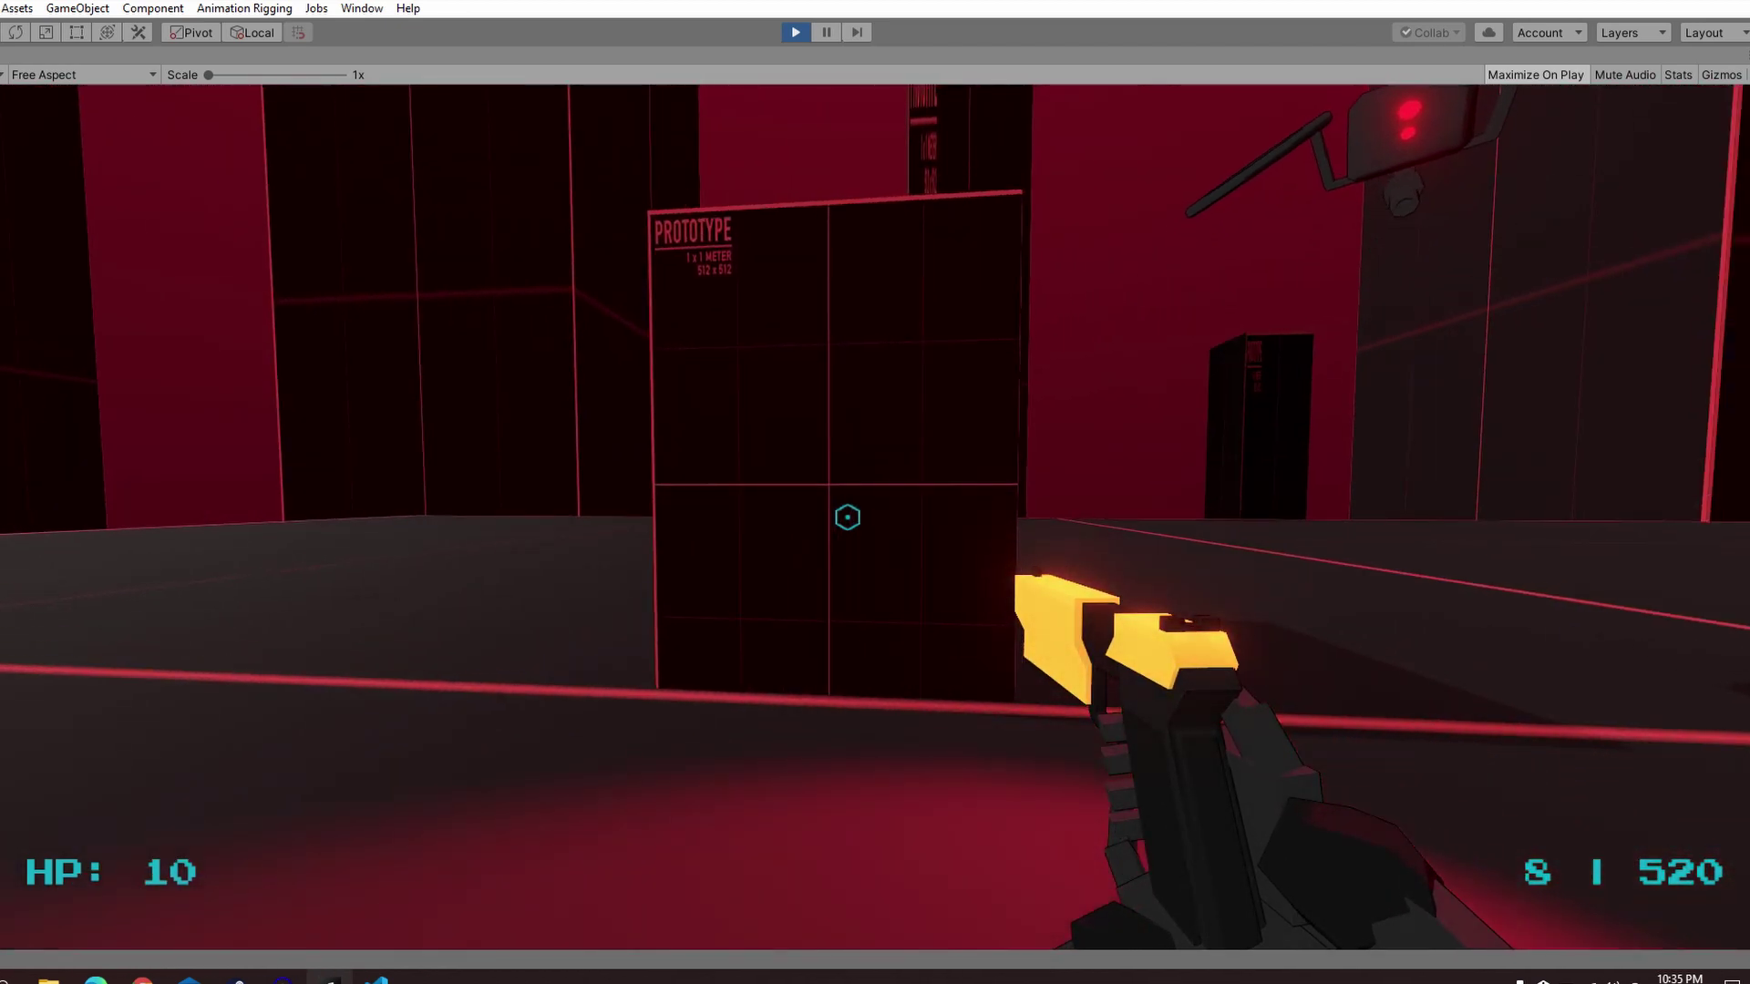
key(w)
key(a)
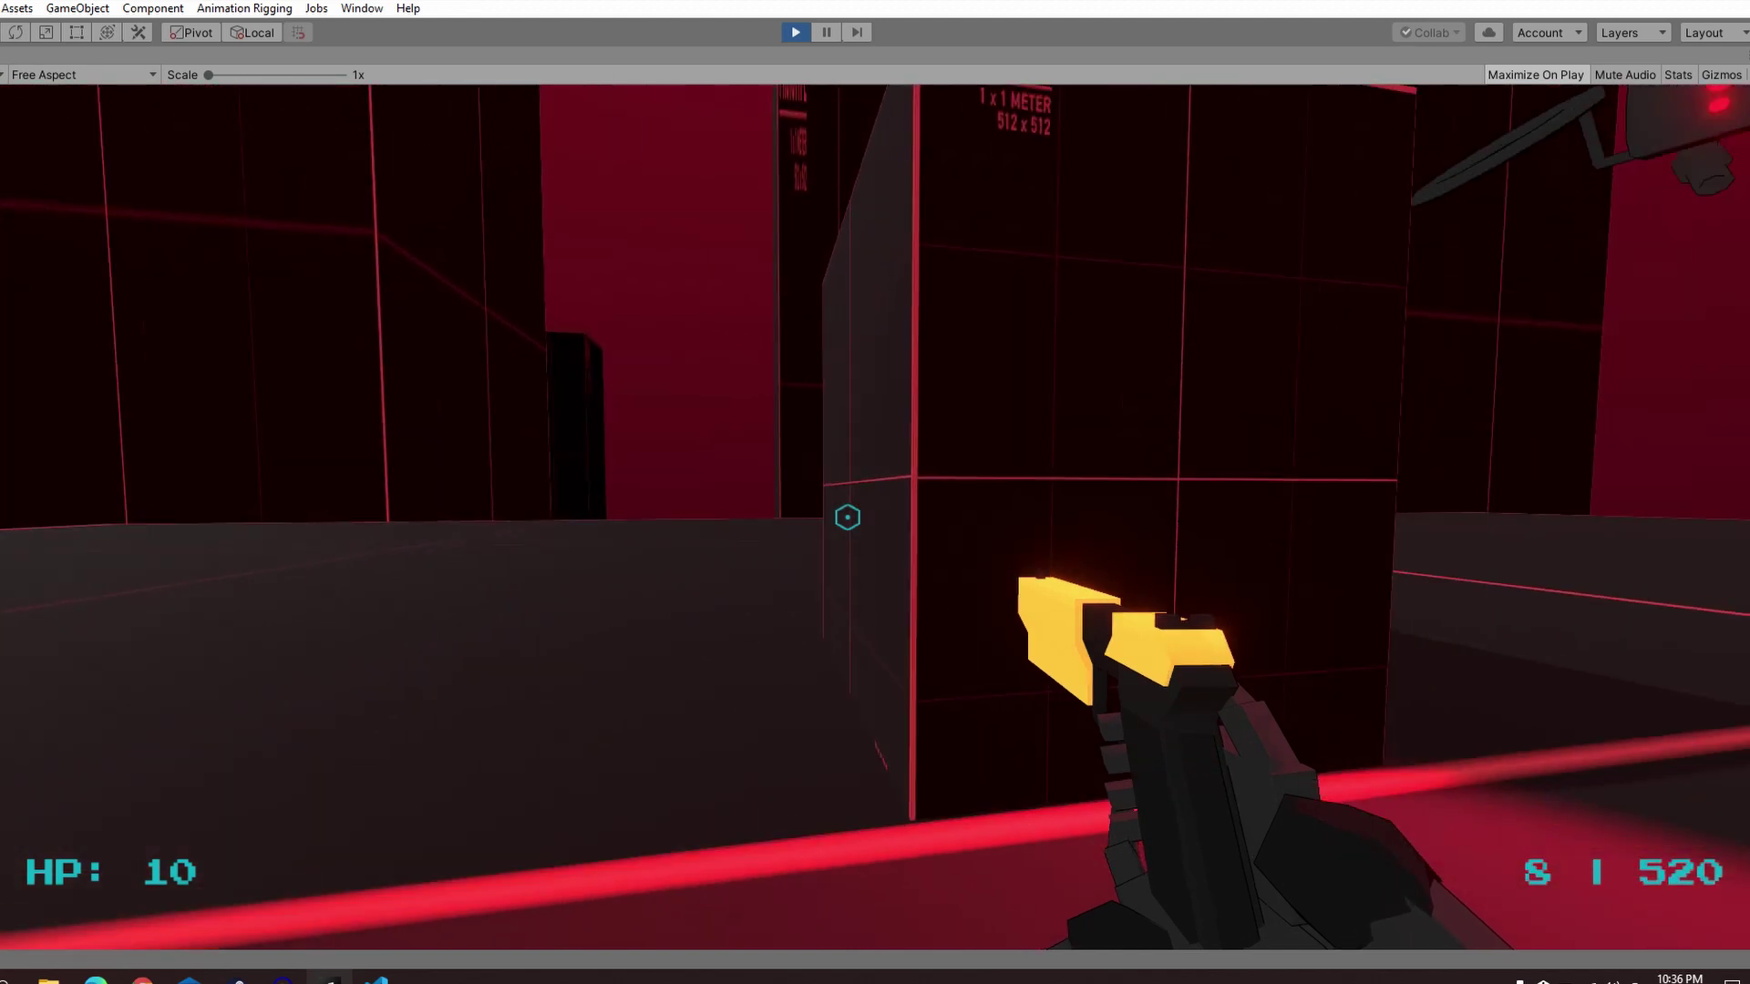
key(s)
key(a)
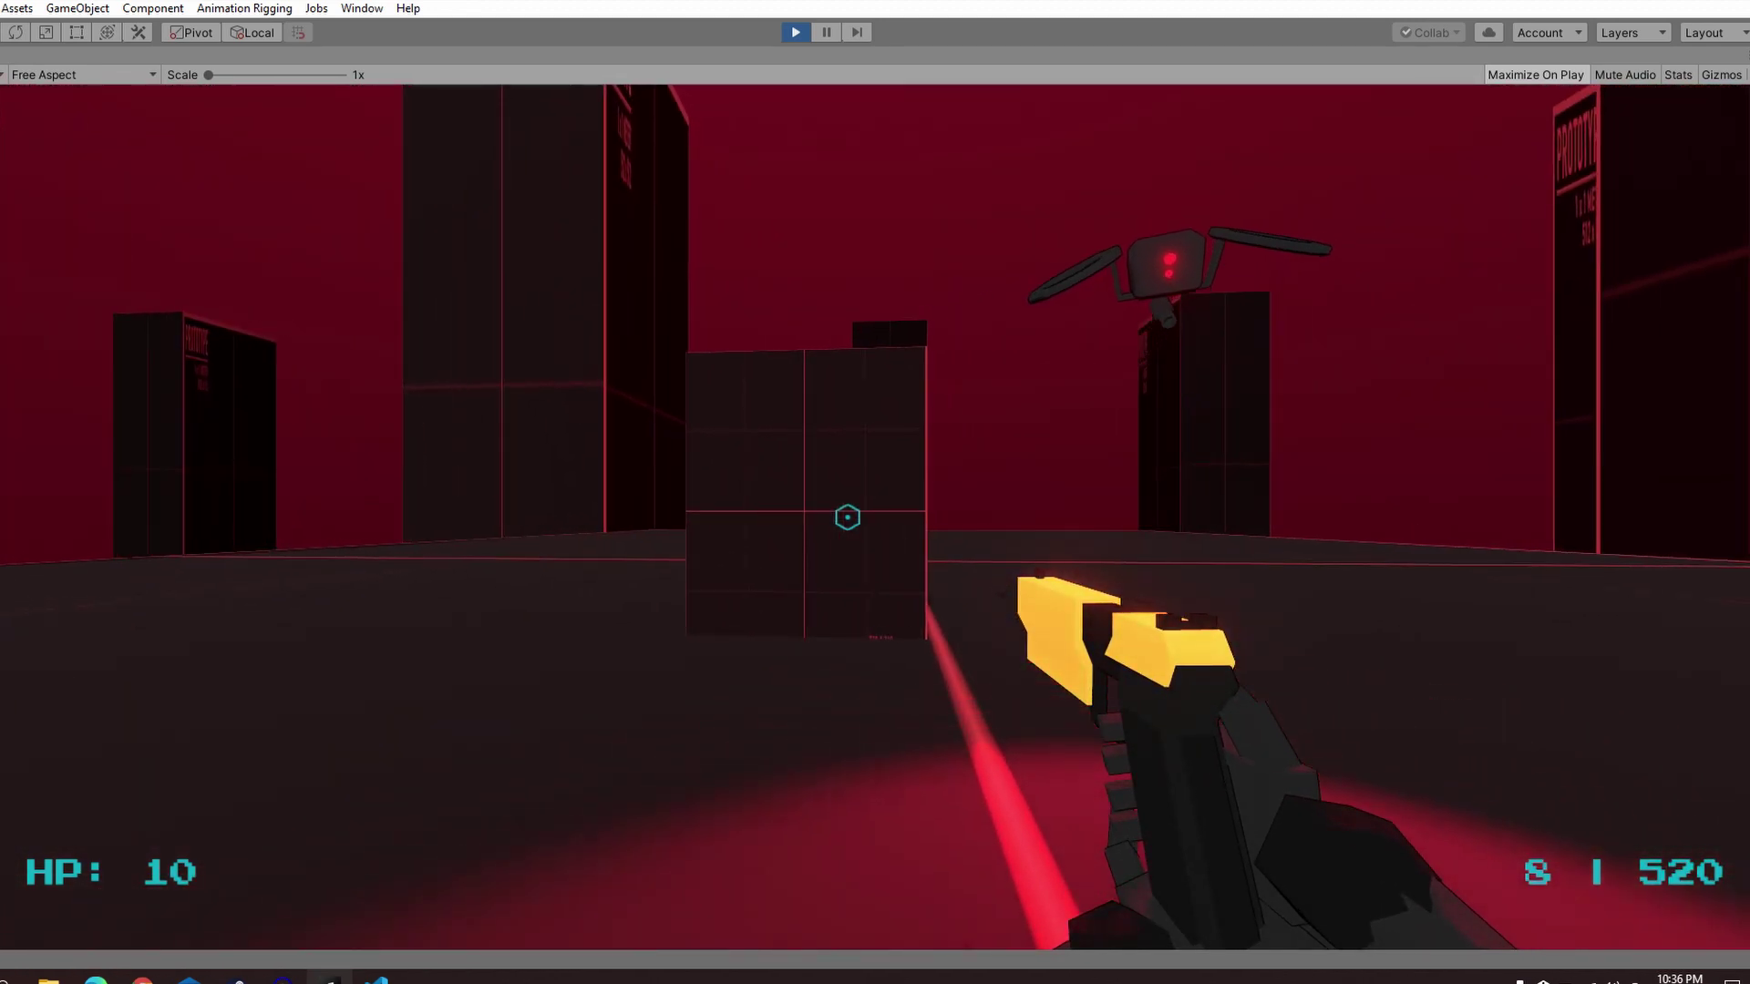
Advance on the prototype block while rapidly firing the pistol's full eight-round magazine at it.
click(848, 517)
click(848, 518)
key(w)
click(847, 517)
click(848, 517)
click(848, 517)
click(848, 518)
click(848, 518)
click(847, 518)
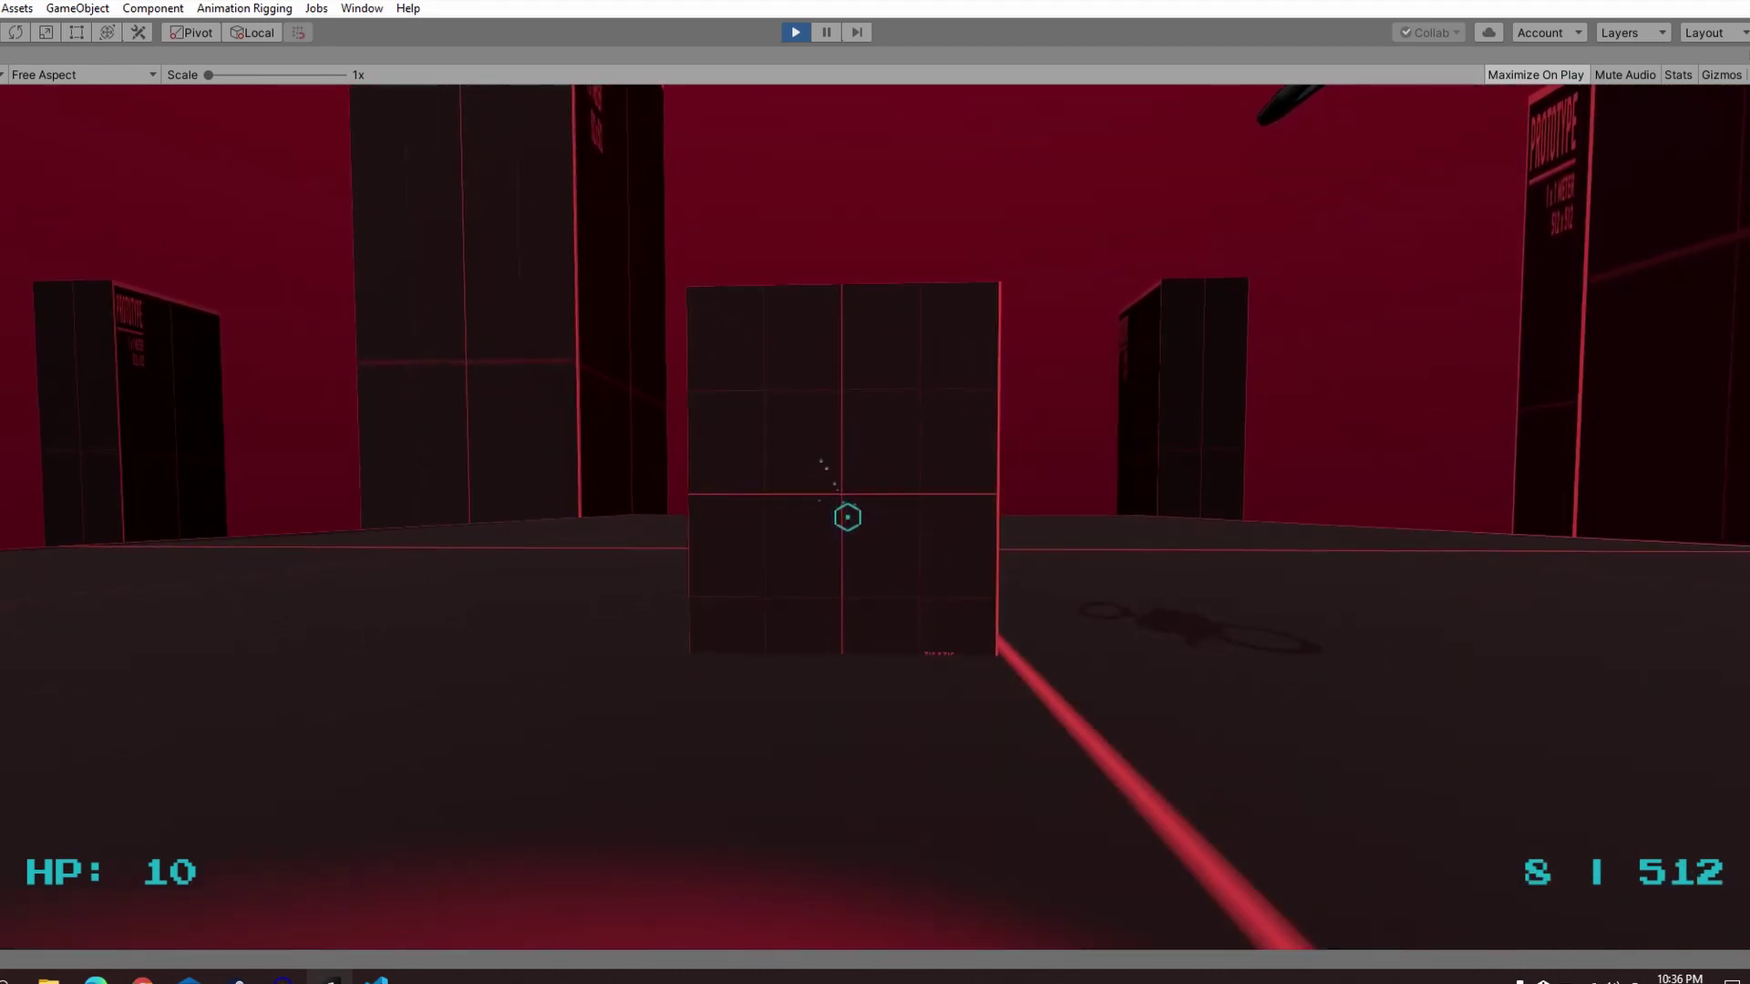
Move to a corner of the prototype block, fire a short burst at it and reload the pistol.
key(w)
key(a)
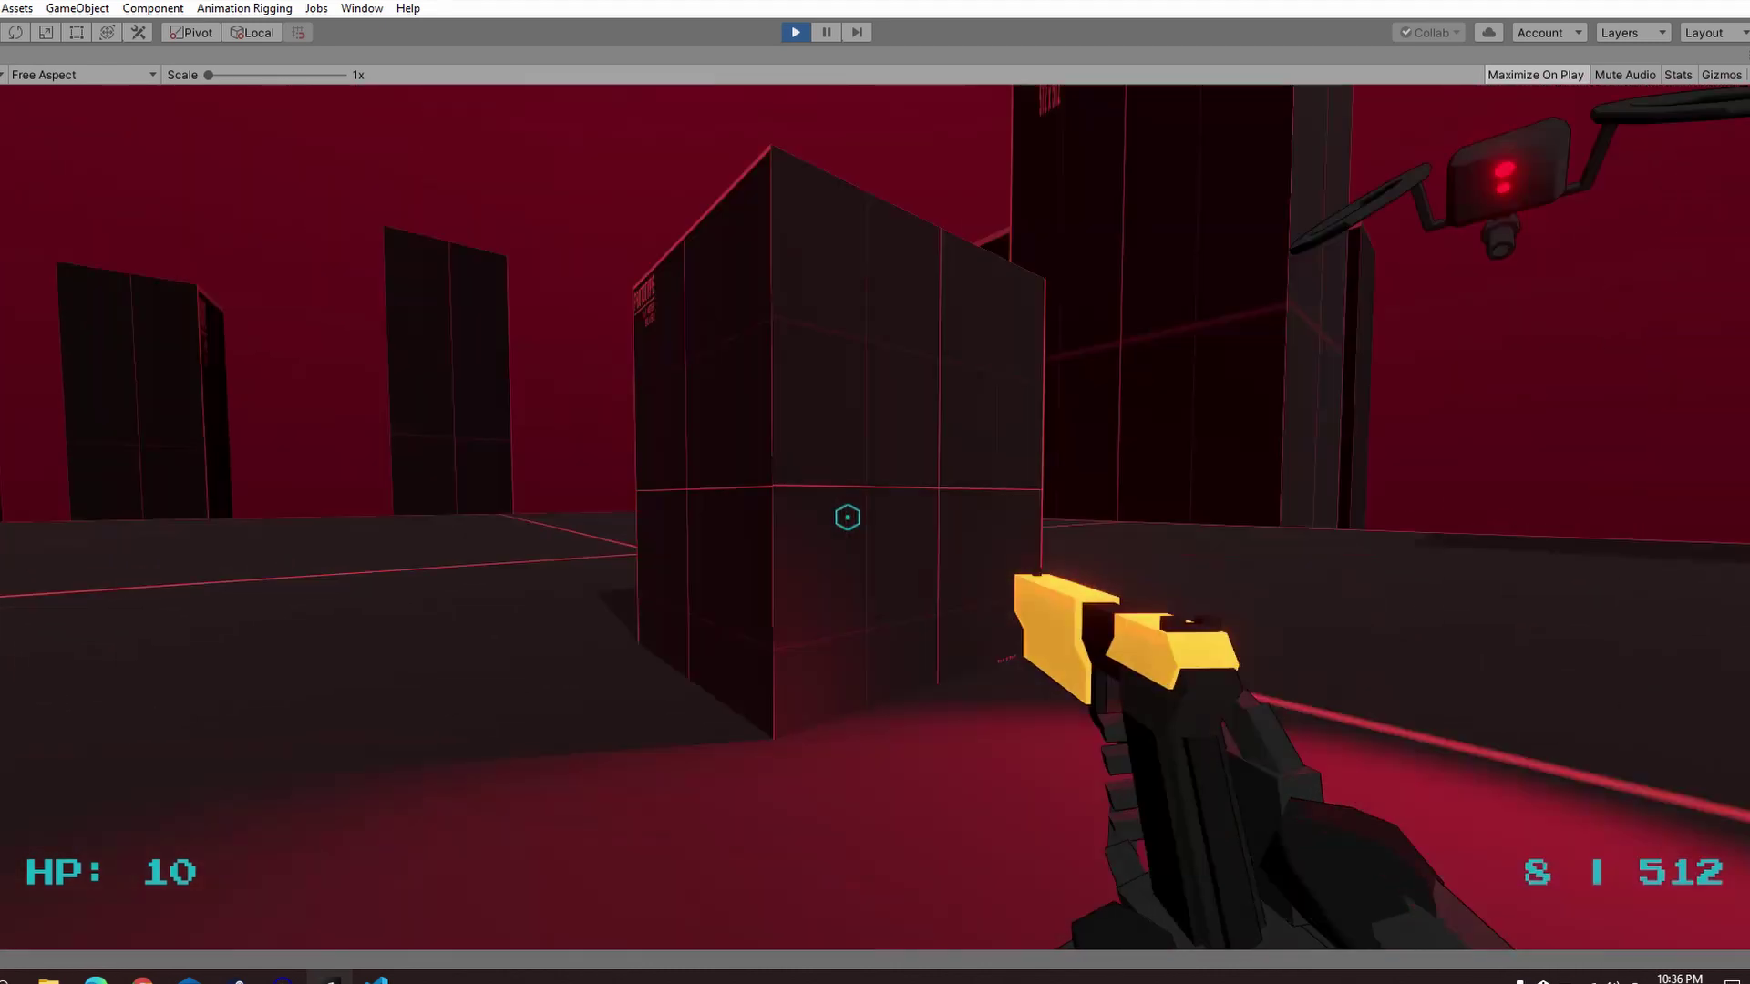
key(d)
click(848, 518)
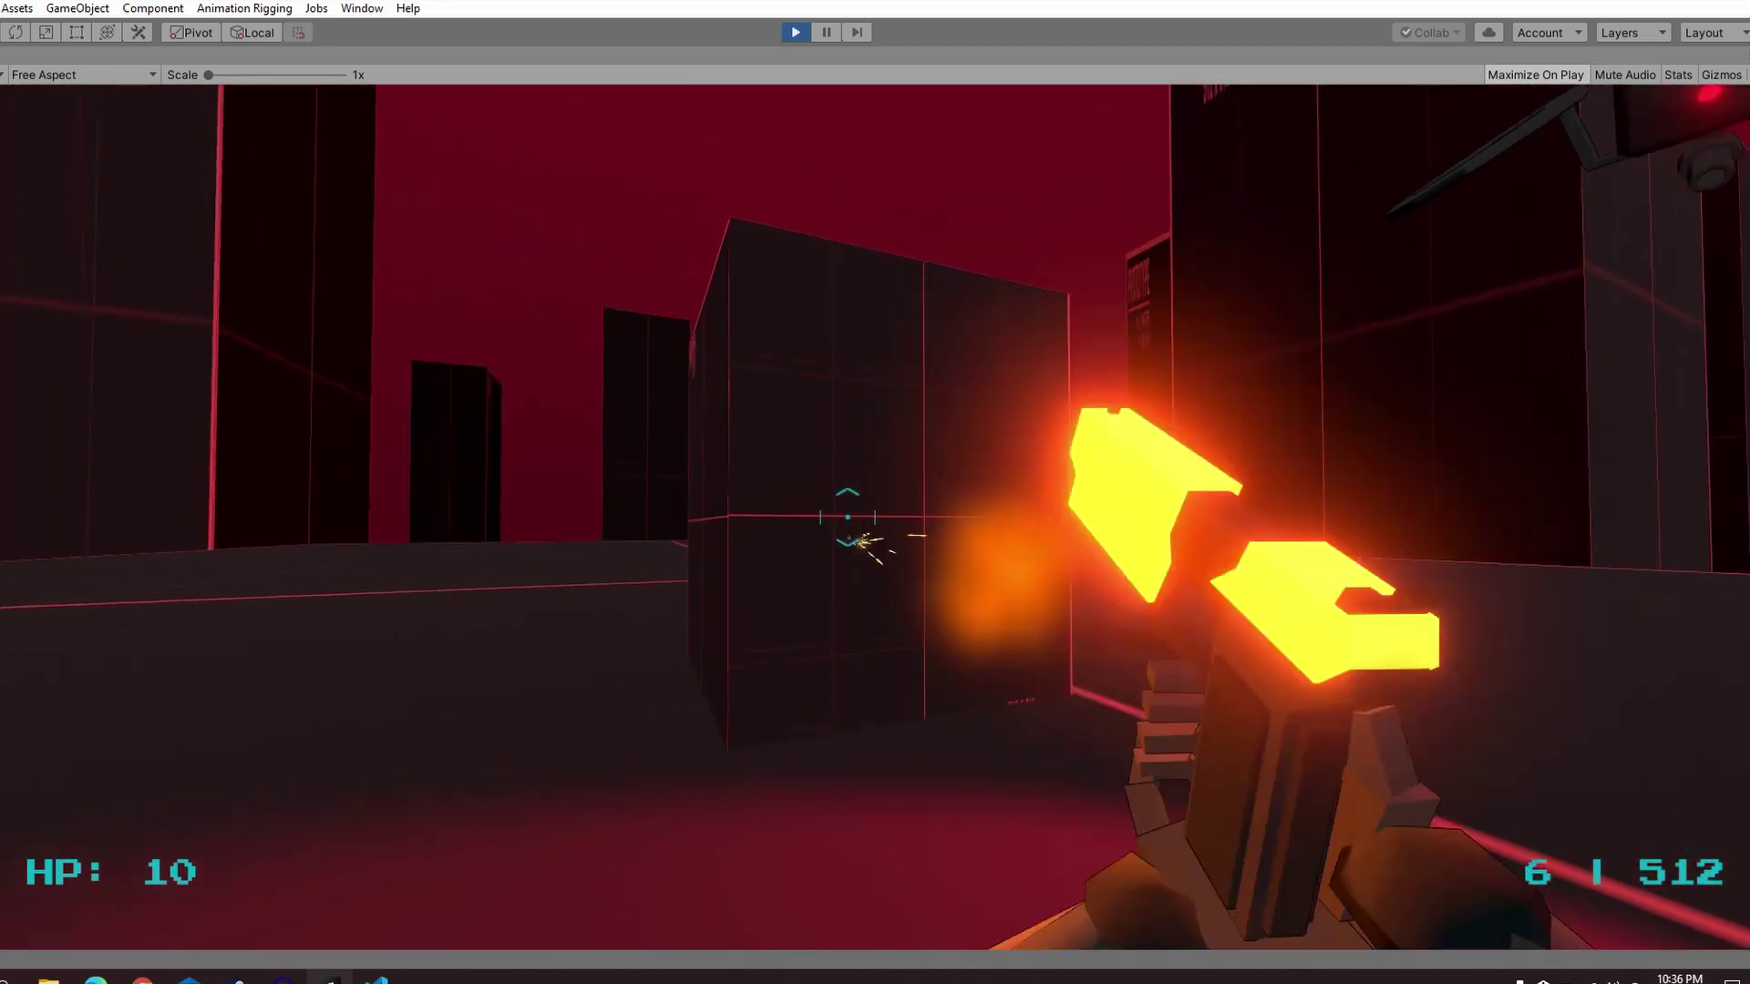
key(r)
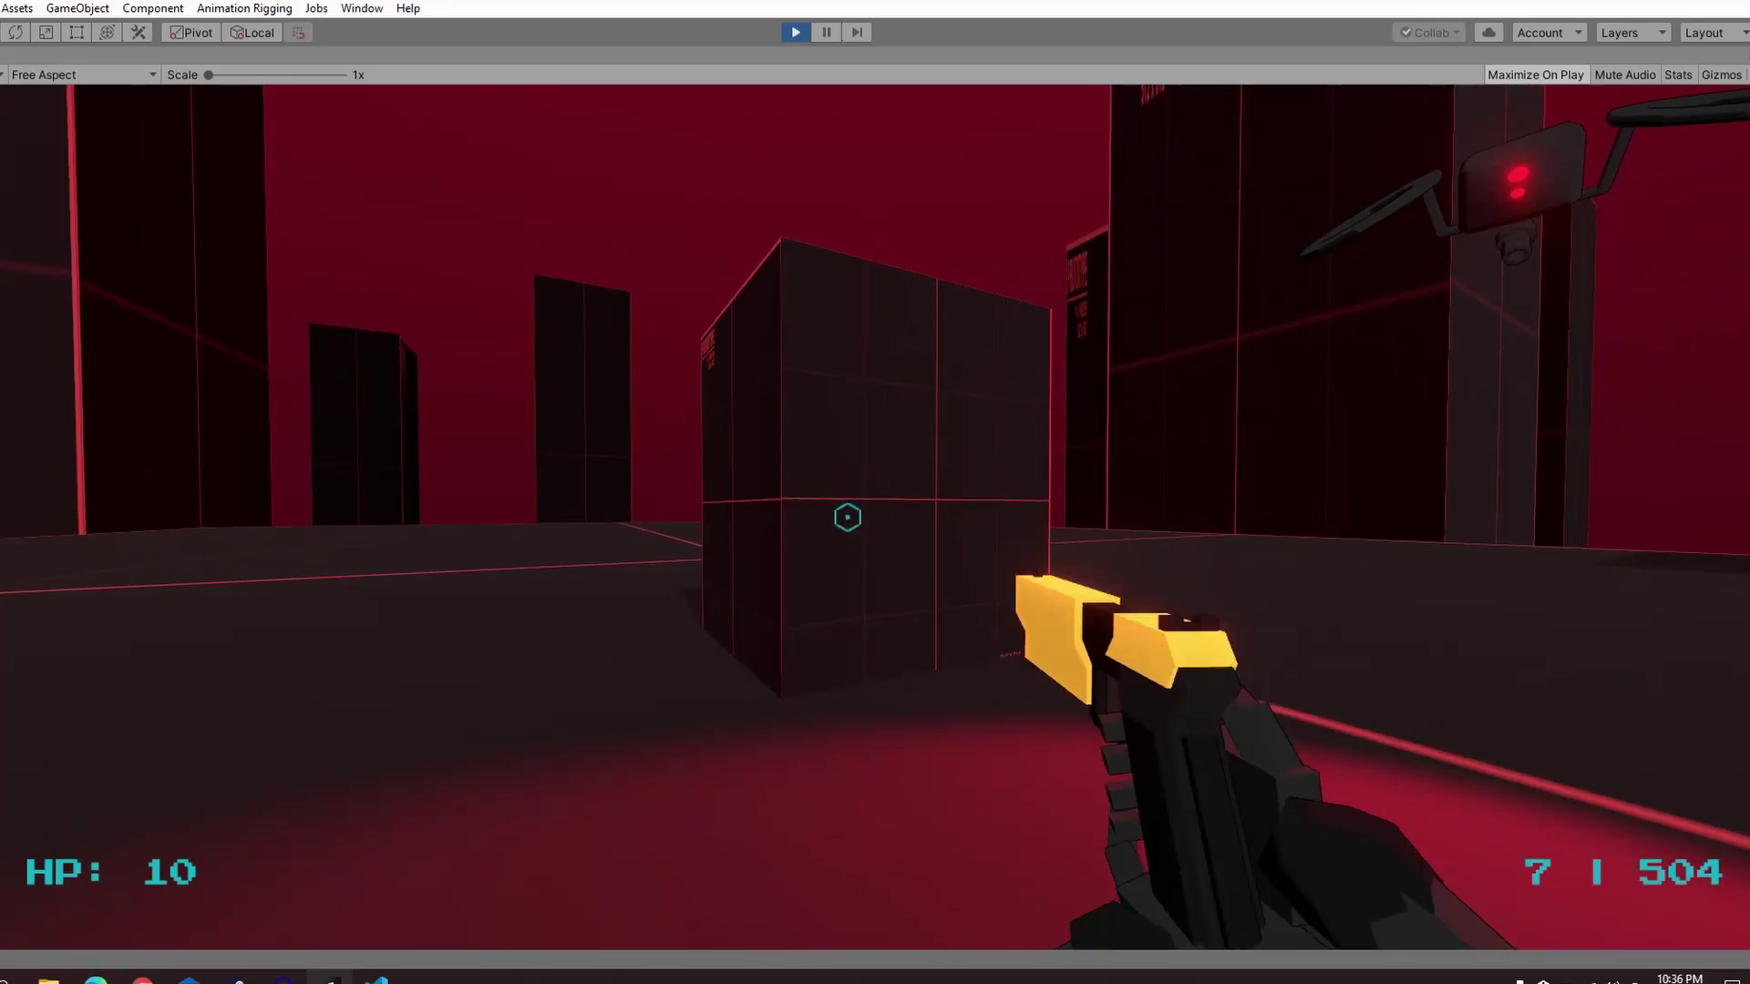
Fire repeated shots at the block from a standing position, emptying the magazine and starting on a fresh one.
click(846, 517)
click(847, 517)
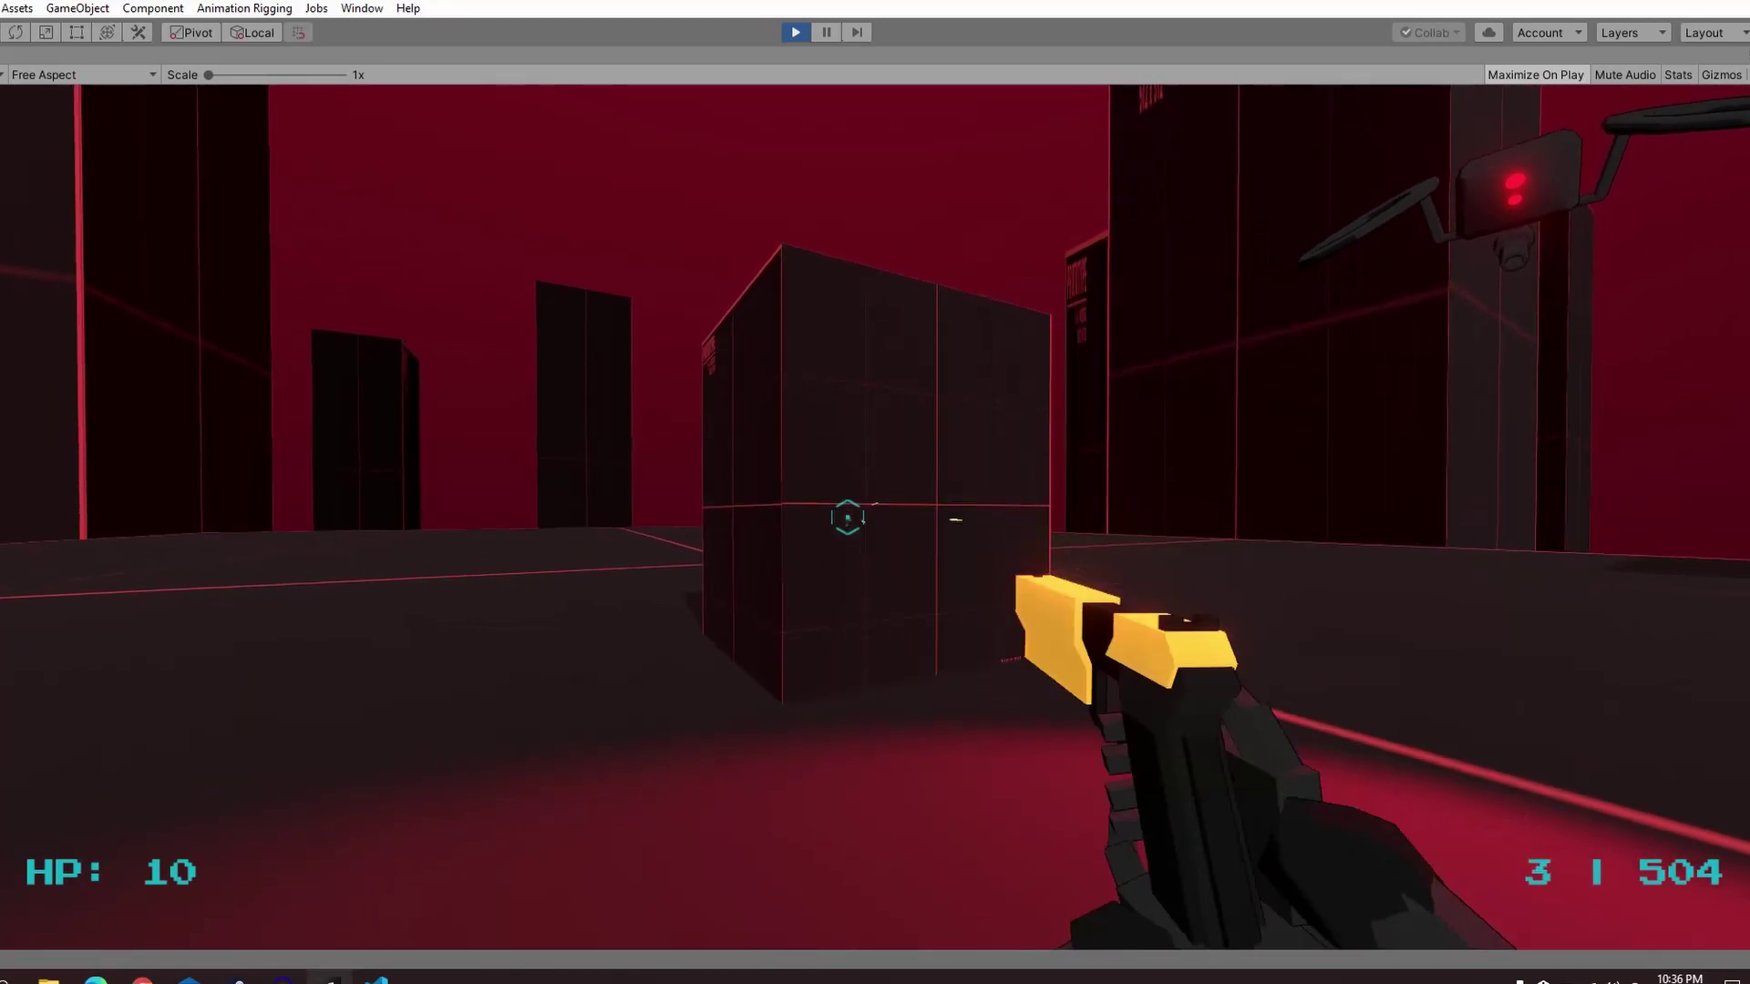
click(847, 517)
click(847, 517)
click(846, 517)
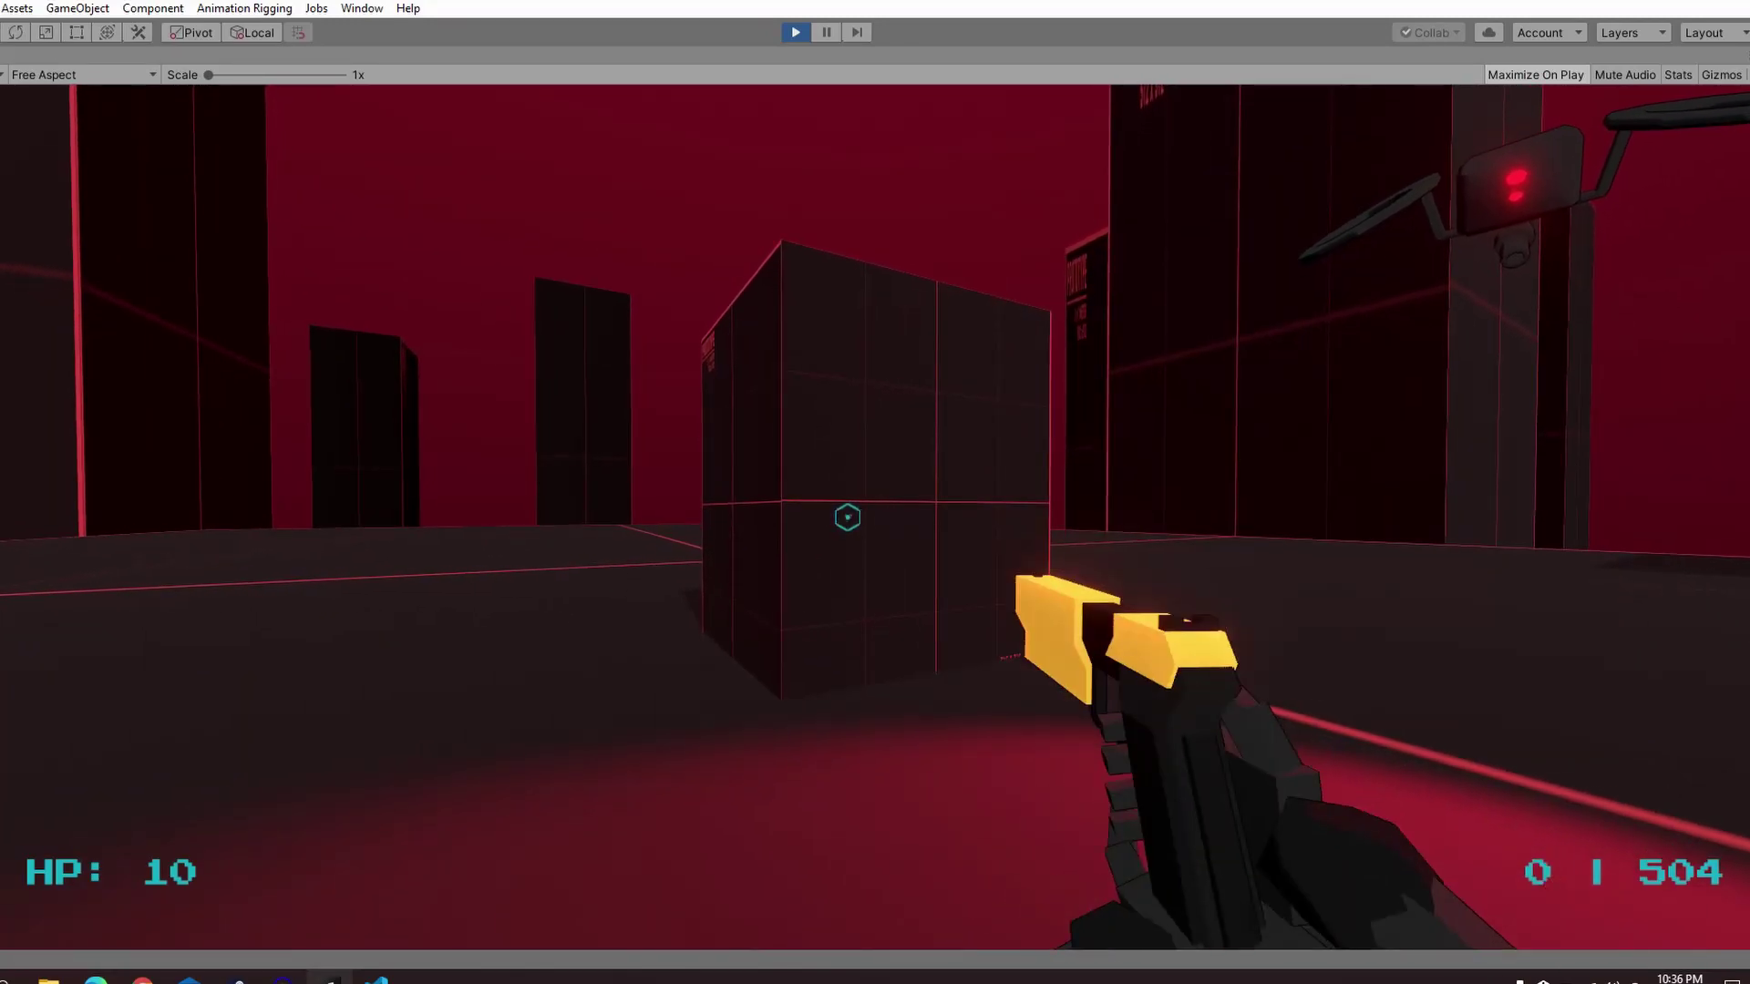
click(846, 517)
click(847, 517)
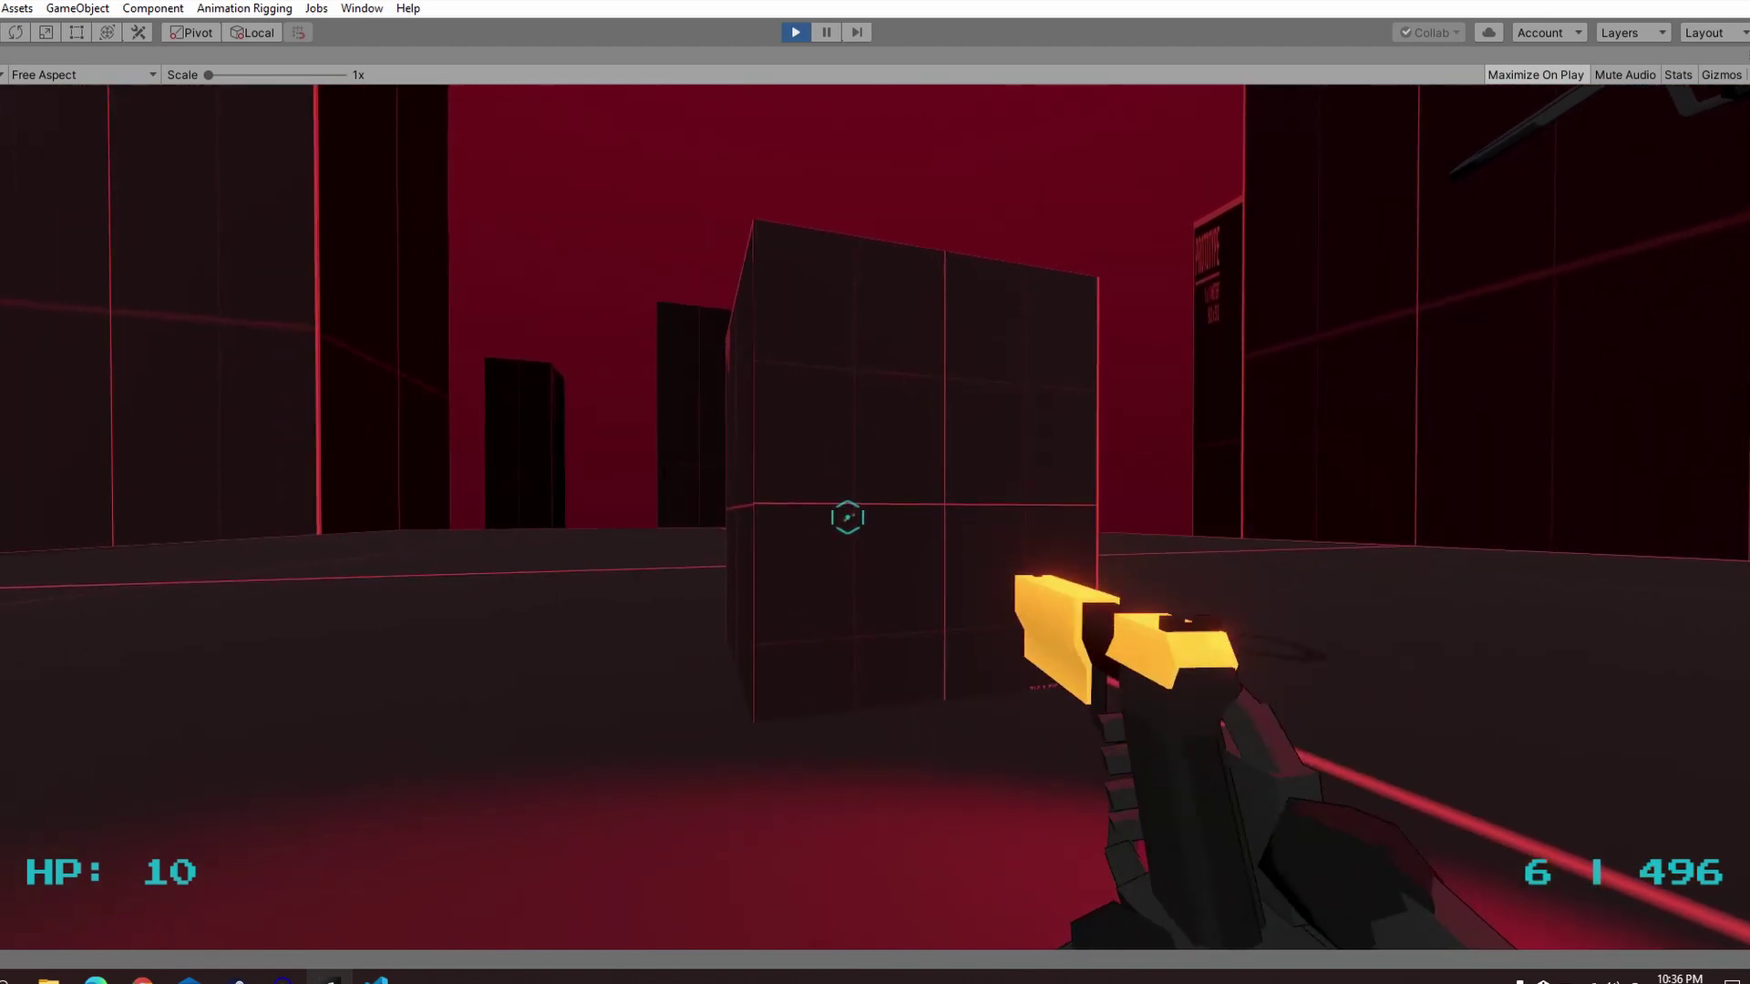
Fire more rounds at the block's front face and reload to a full magazine.
click(847, 517)
click(846, 518)
click(846, 518)
click(847, 518)
key(r)
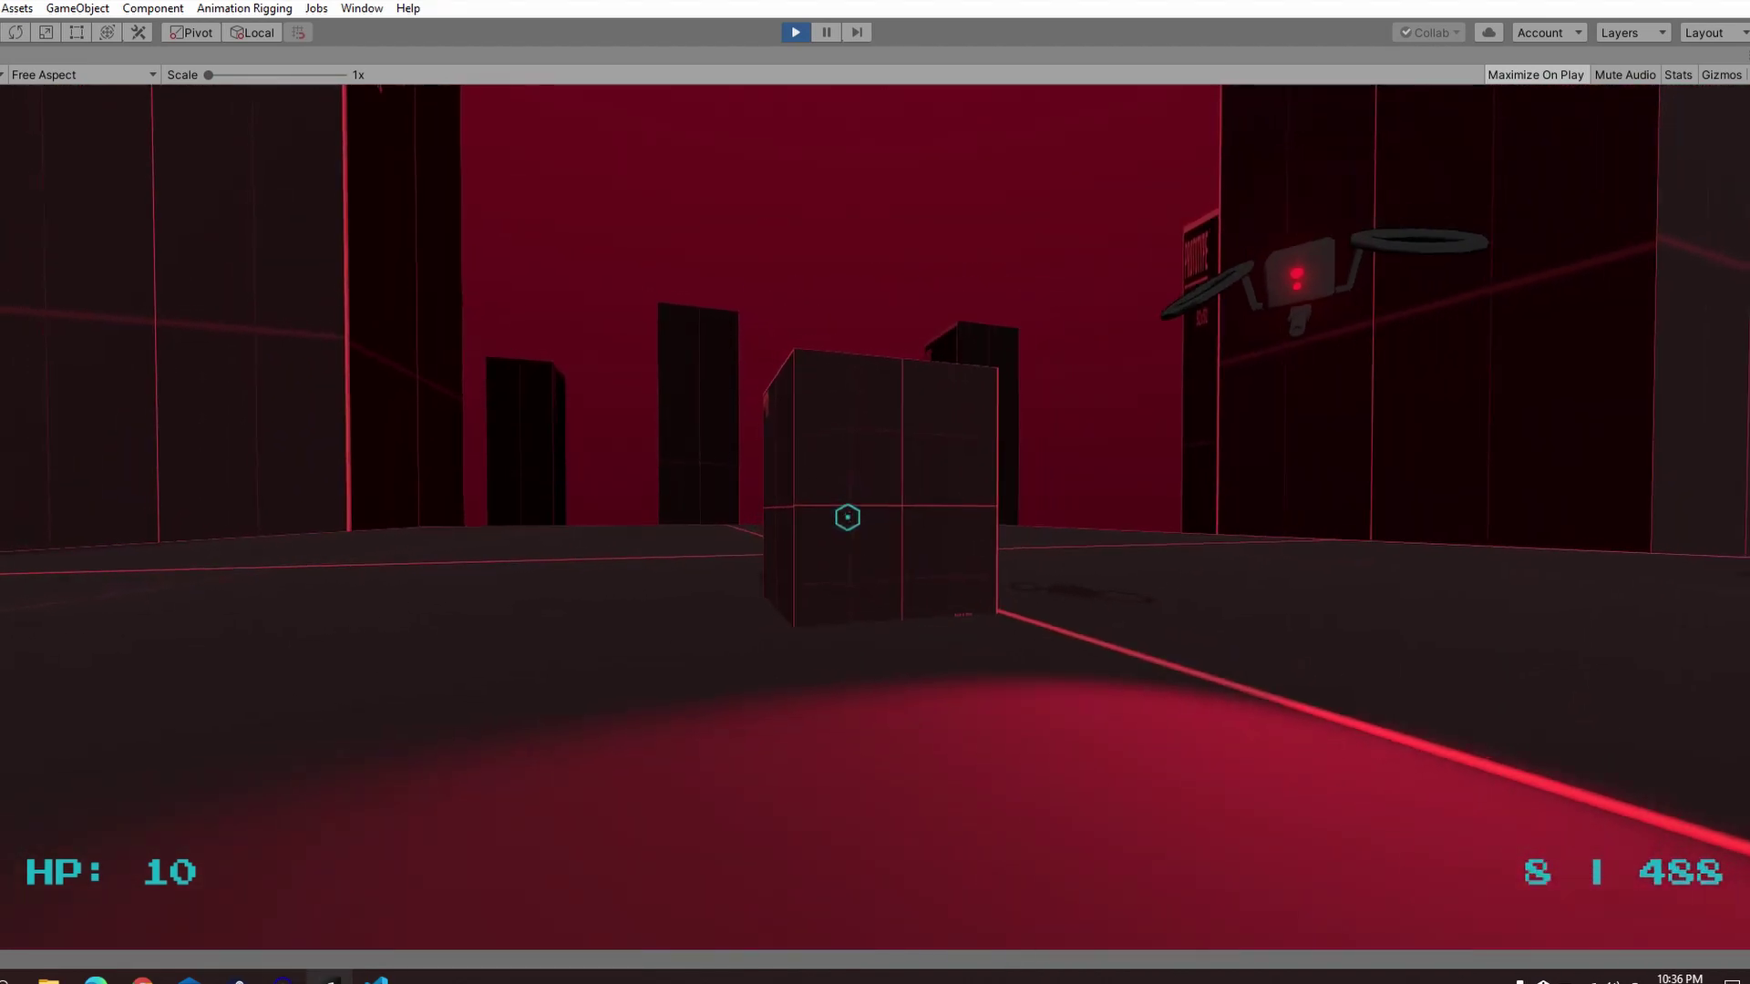
Walk toward the block while firing another full magazine to test recoil and spread, and reload.
key(w)
click(848, 517)
click(848, 517)
click(847, 517)
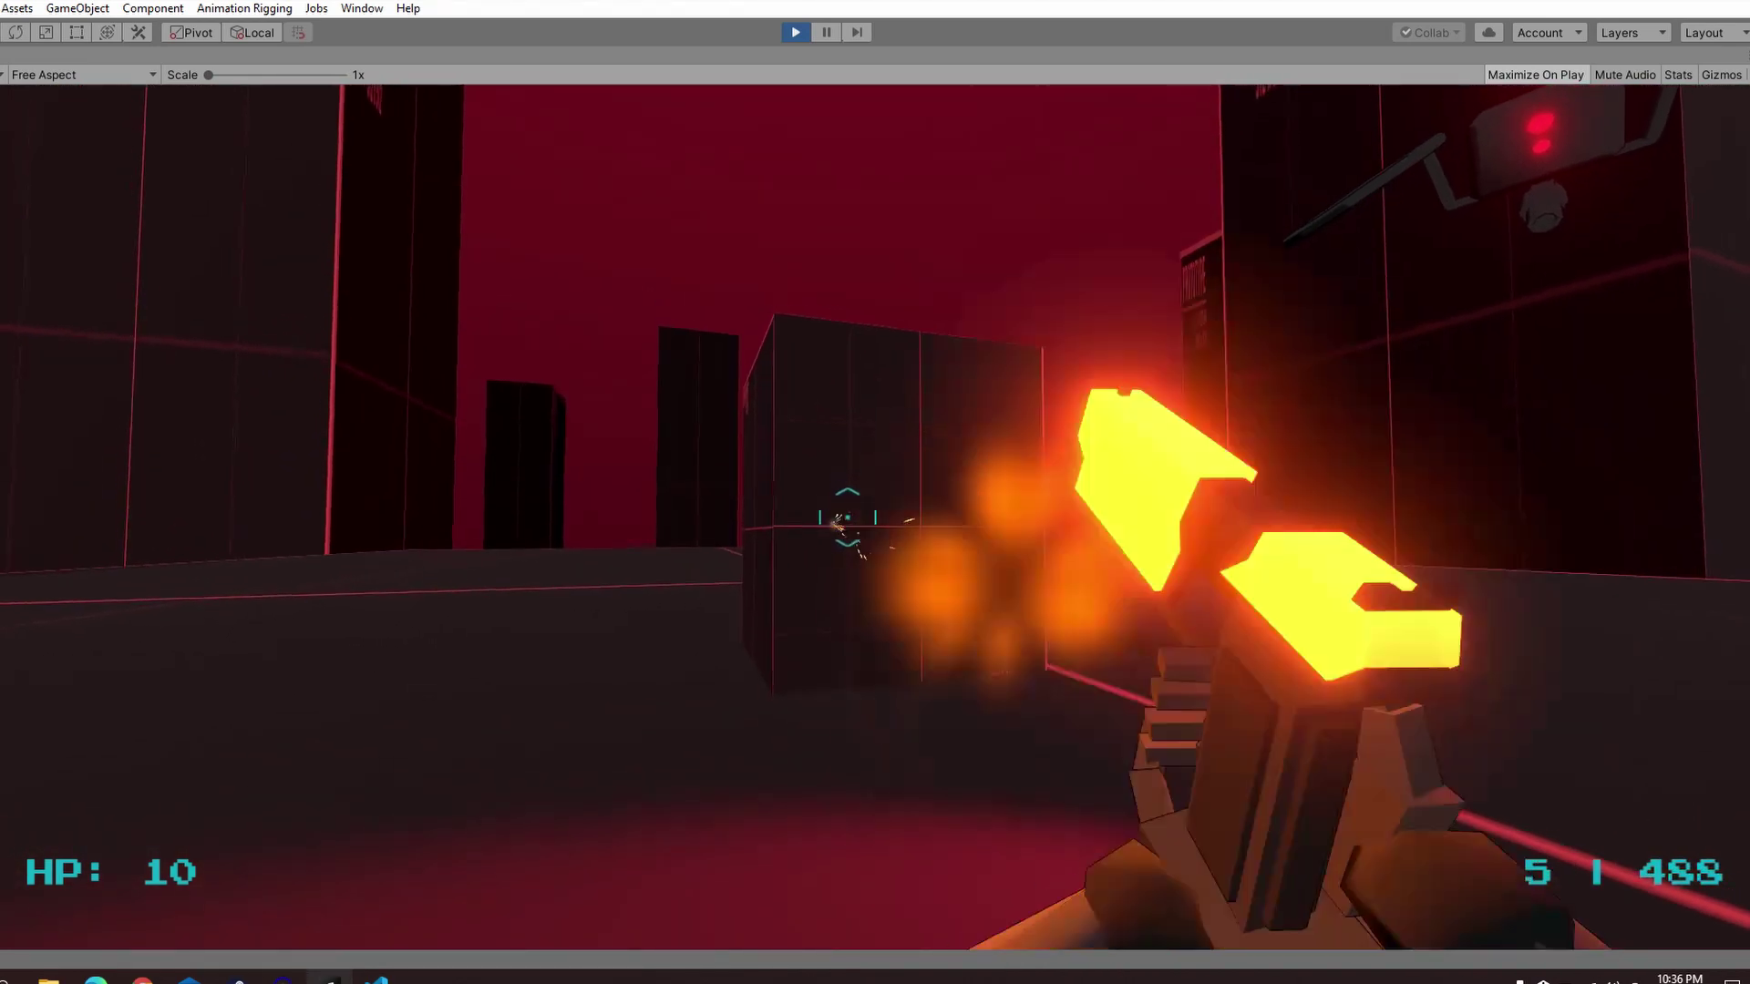
click(848, 517)
click(848, 517)
click(848, 517)
double_click(847, 518)
key(r)
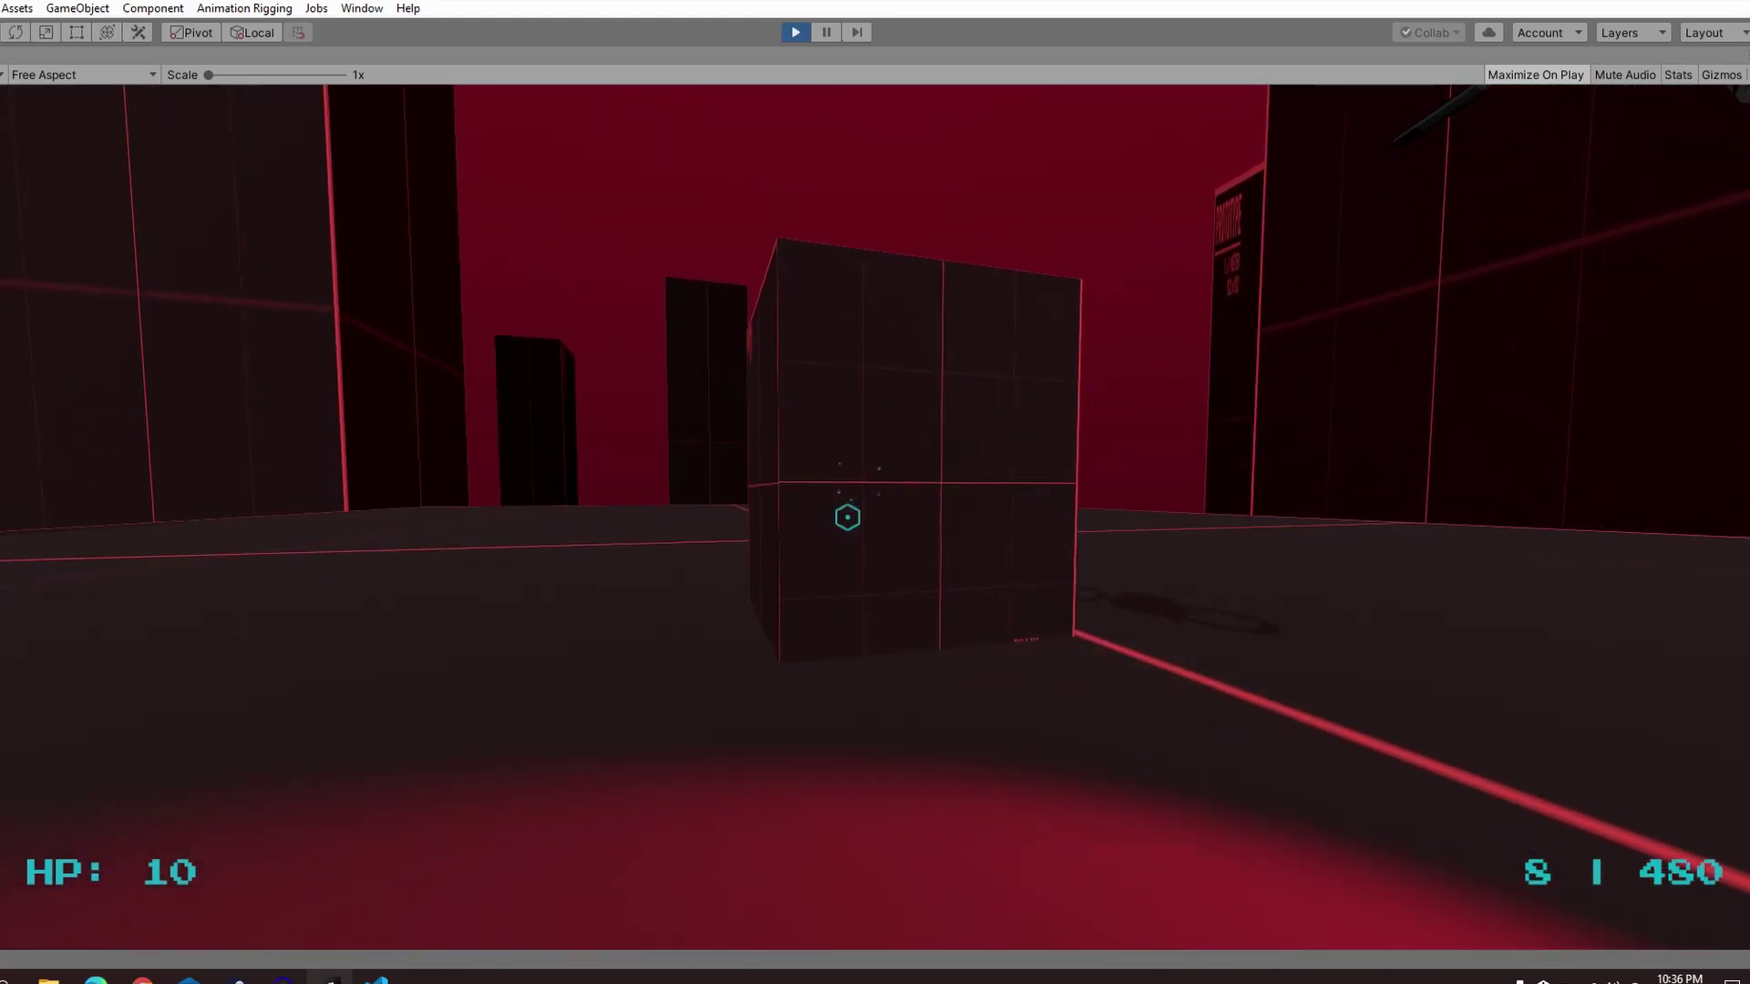
Reload several times in a row and walk up close to the block, aiming past its vertical edge.
key(w)
key(r)
key(r)
key(r)
key(d)
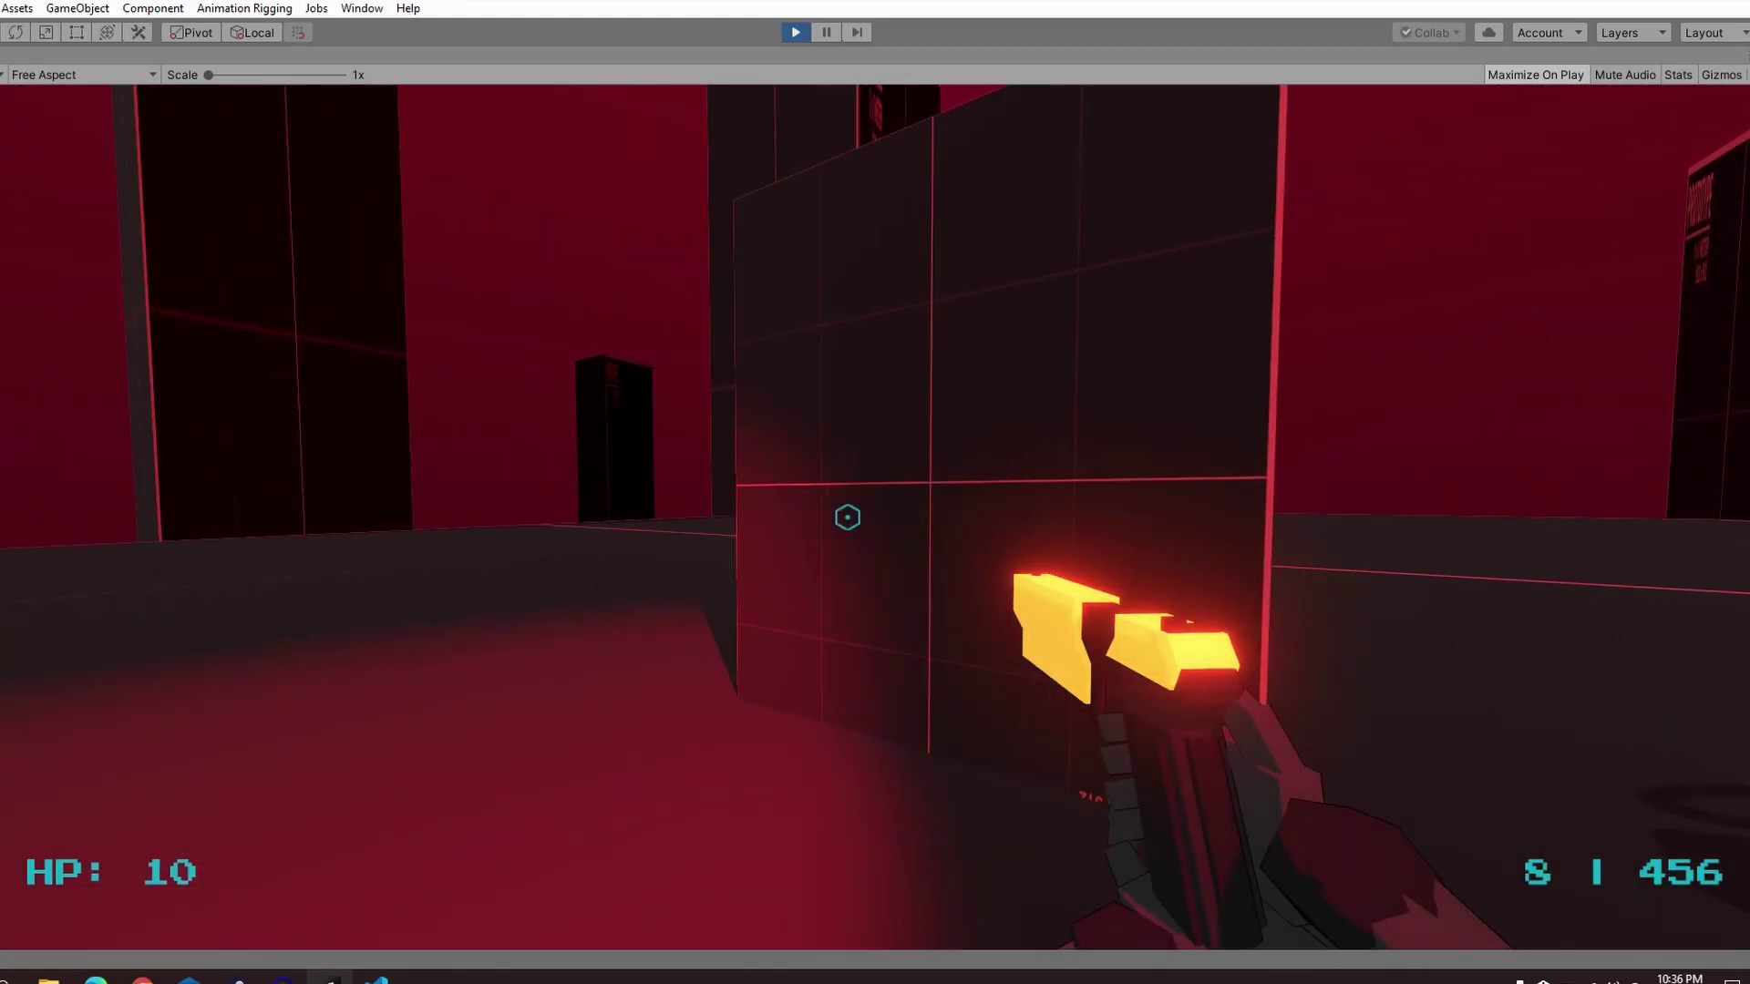
key(w)
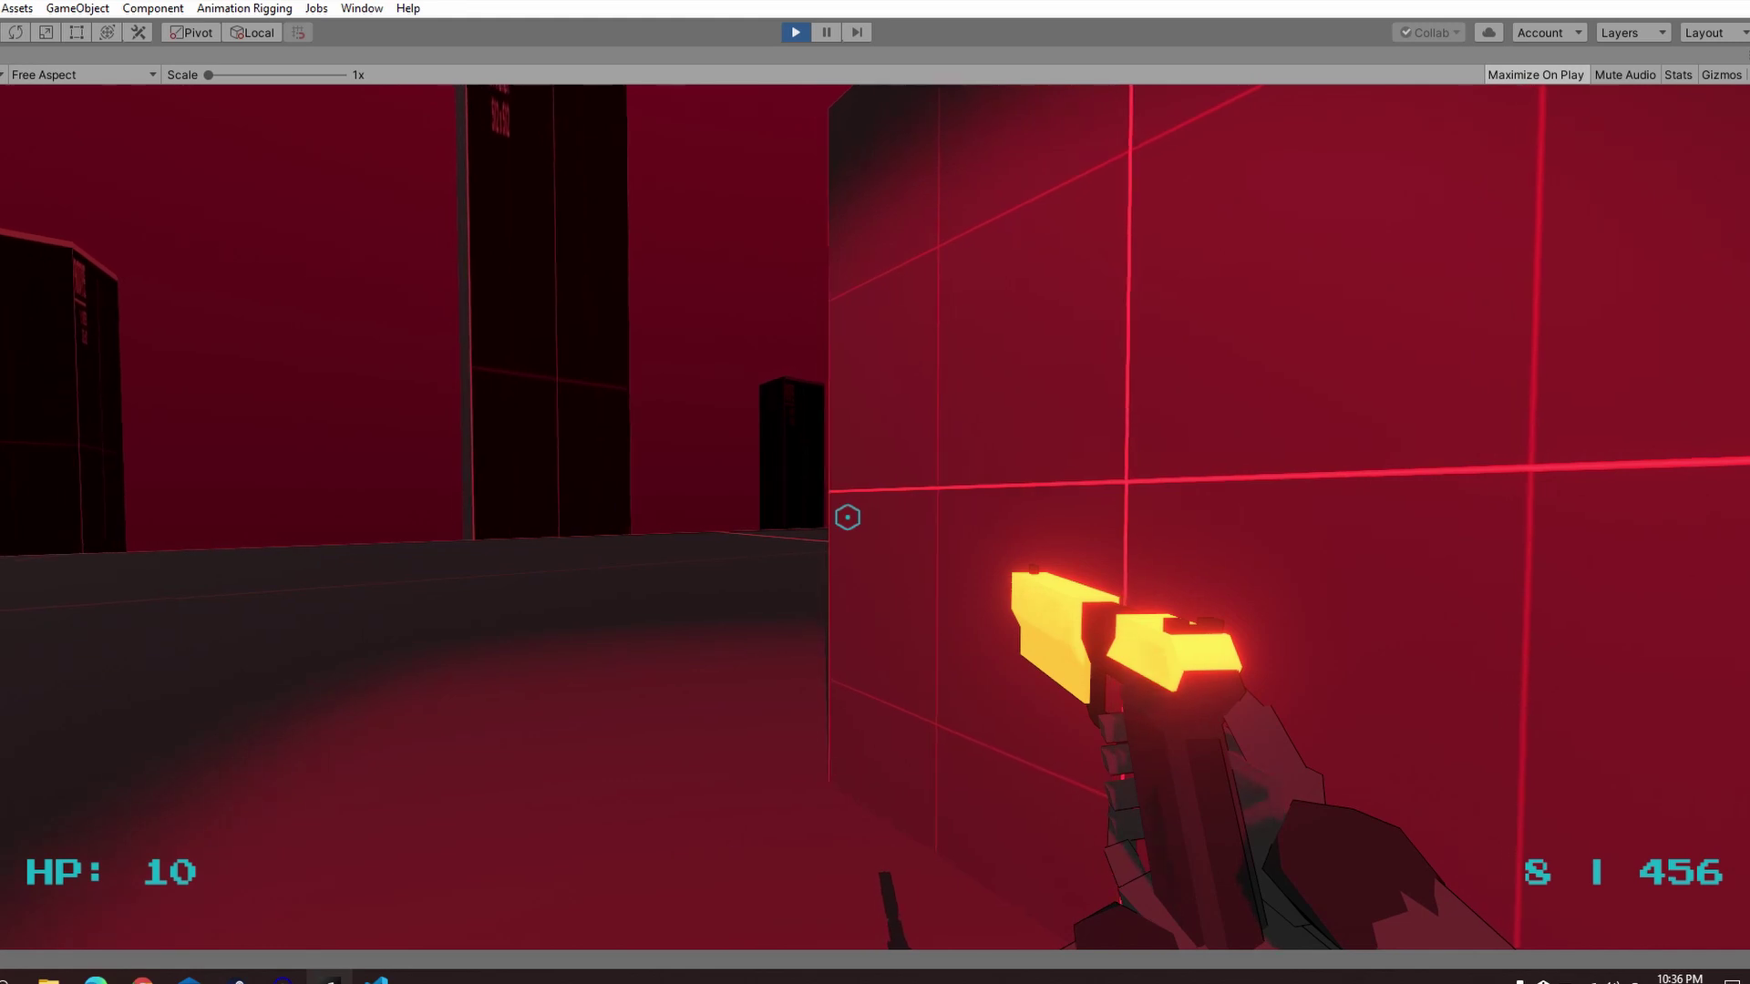
key(w)
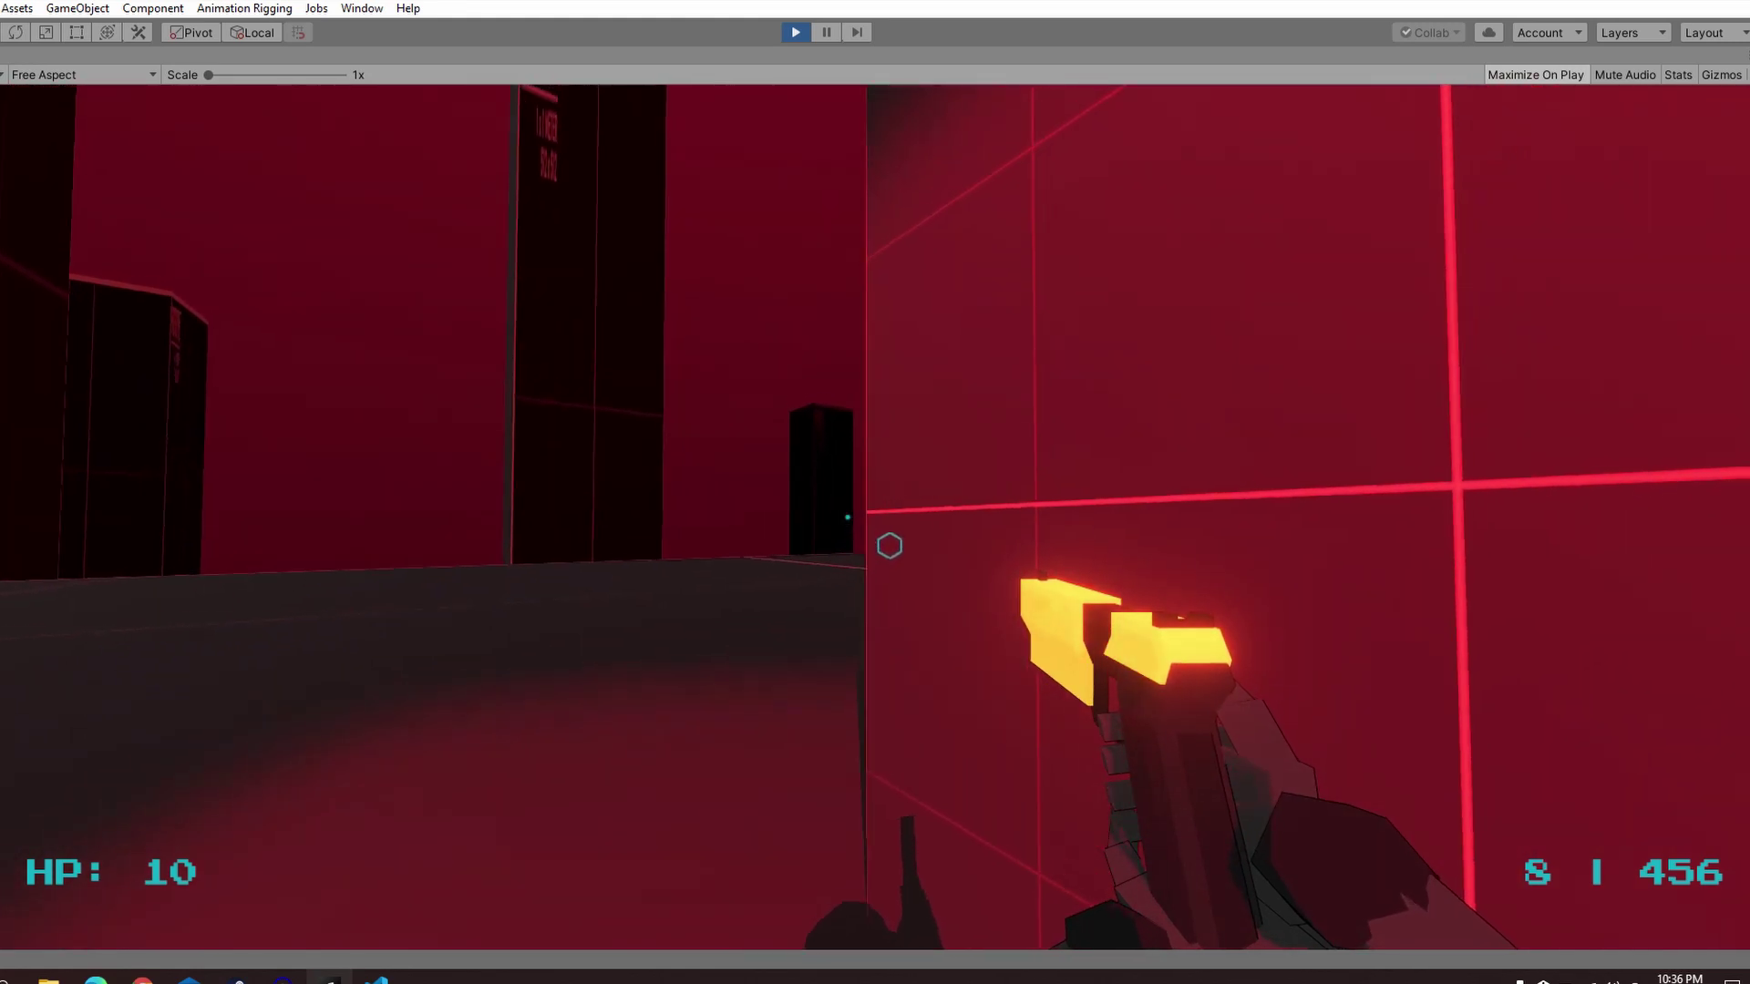
Empty a magazine with the offset aim reticle resting on the block's edge, and reload twice.
click(890, 545)
click(890, 546)
click(889, 546)
click(889, 546)
click(890, 546)
click(889, 546)
click(890, 545)
click(889, 546)
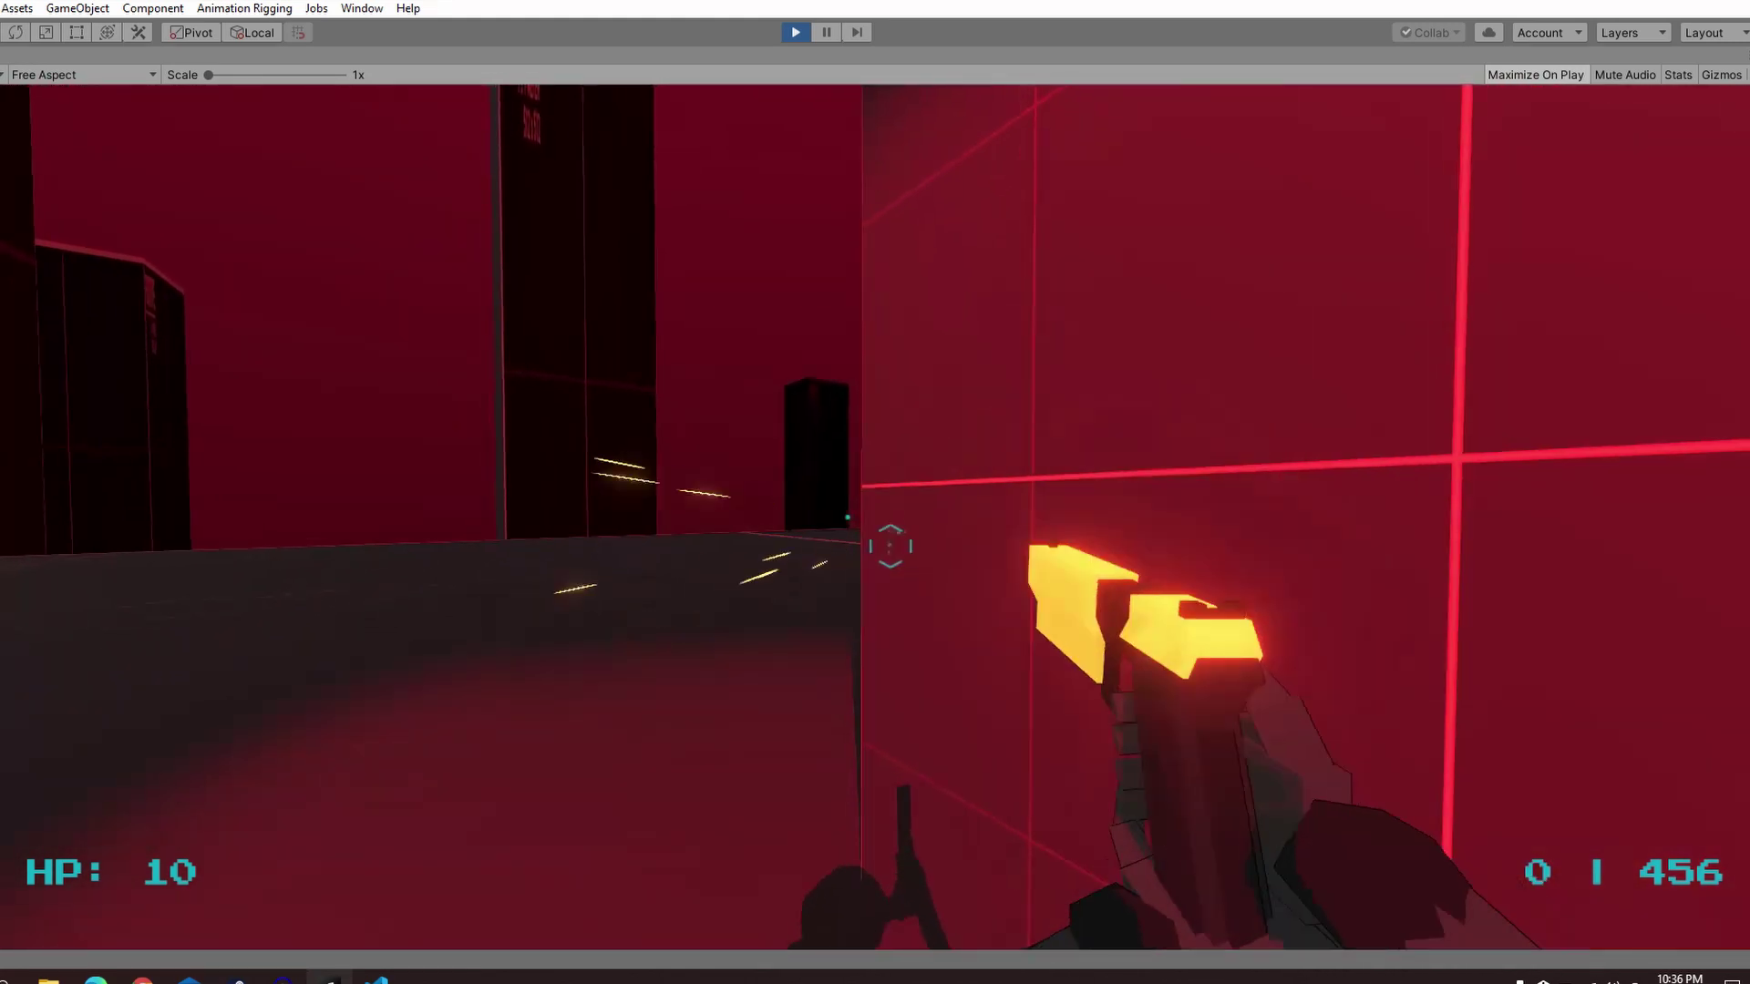
key(r)
drag(889, 546, 889, 546)
key(r)
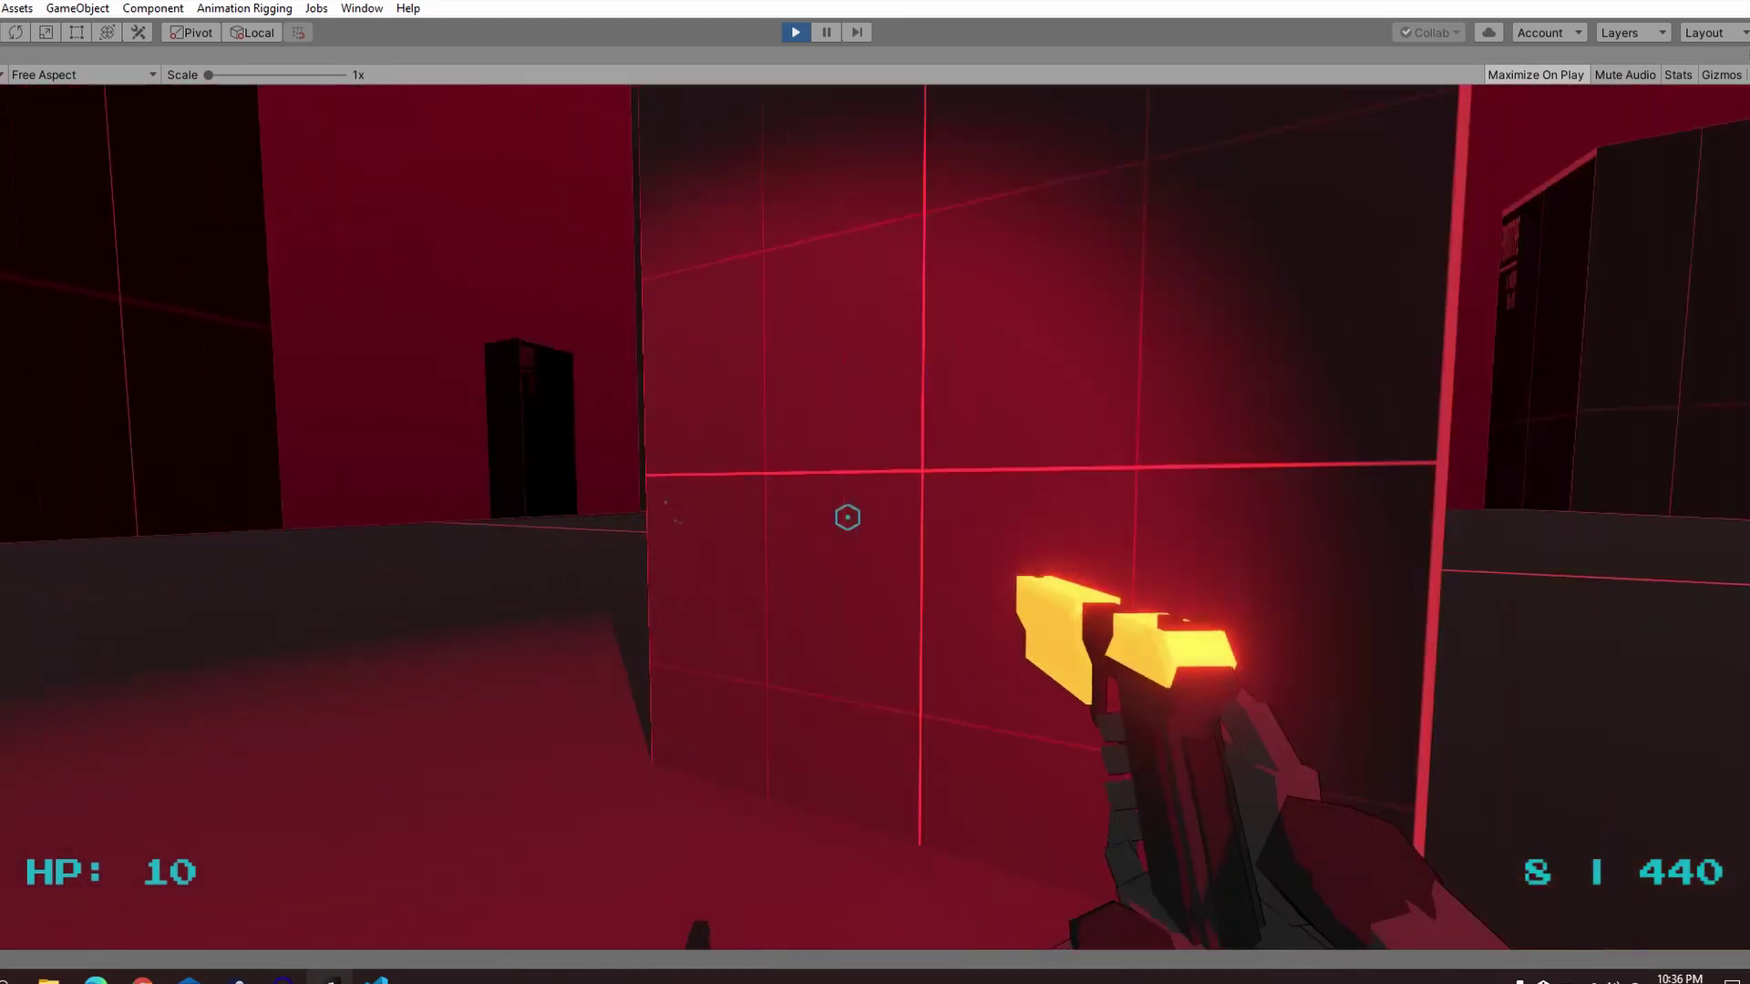
Back away from the block, reload, stop the play session and switch to Visual Studio Code.
key(s)
key(r)
key(Escape)
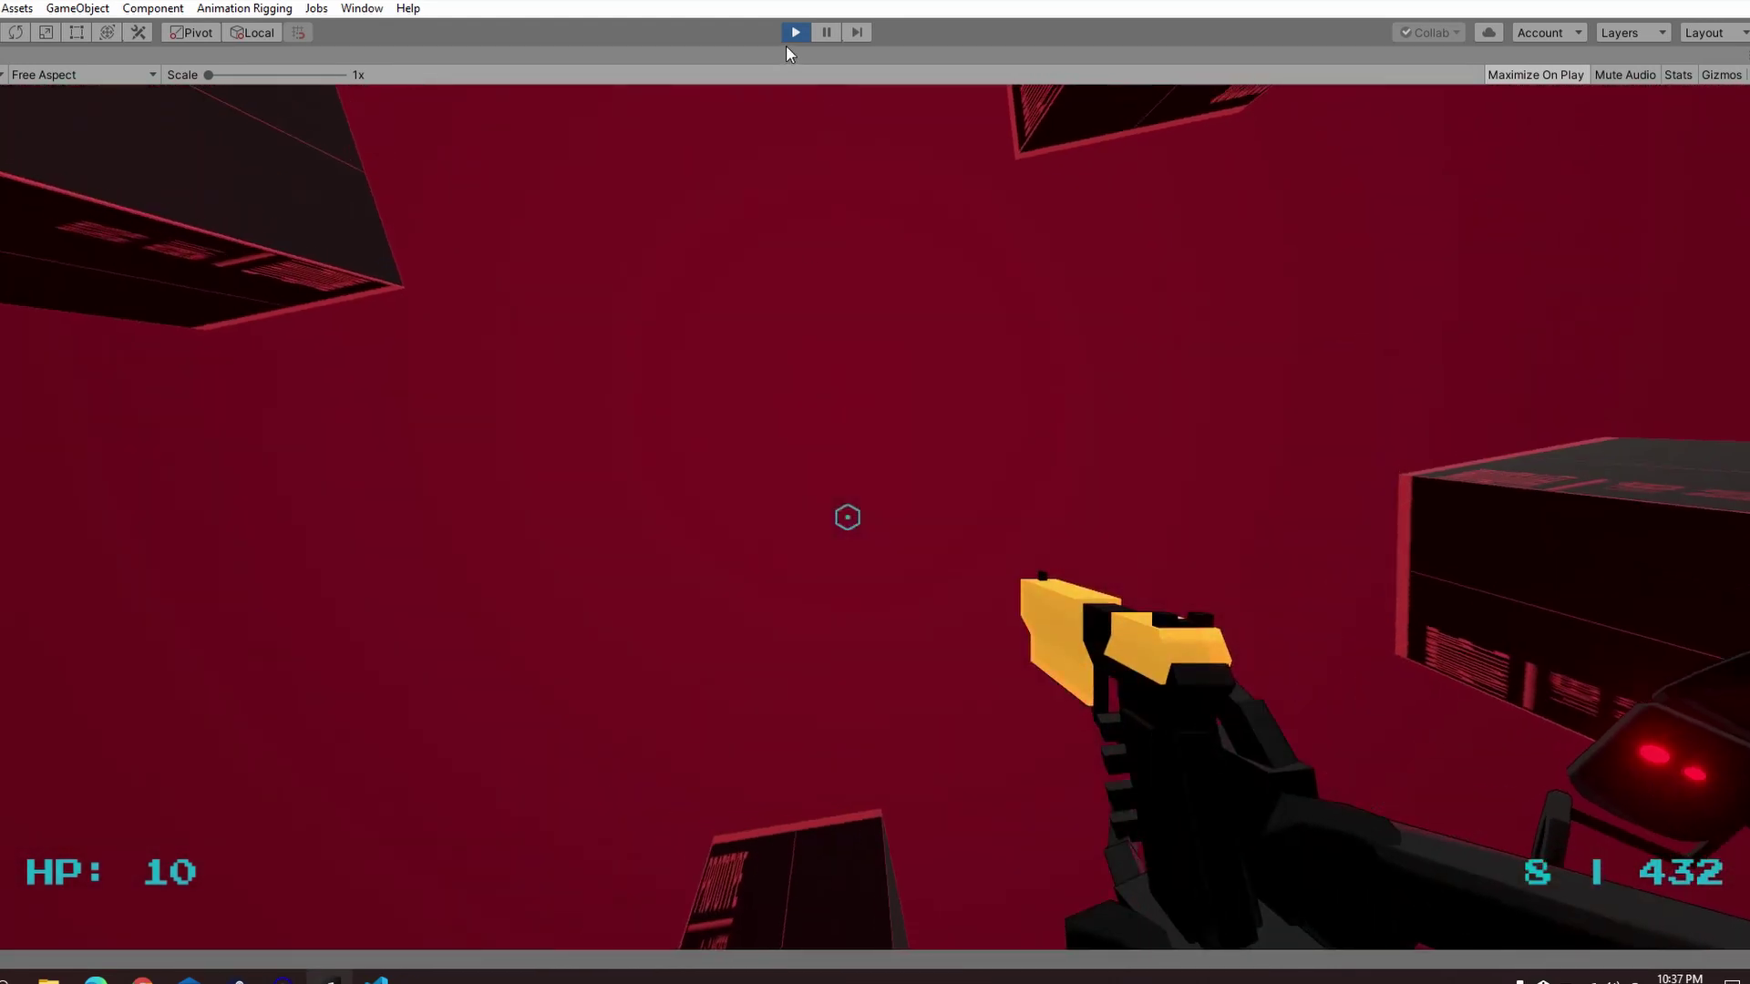
click(795, 35)
click(379, 977)
Examine how Shoot() in Gun.cs rotates the gunshot raycast by the spread and increases the spread after each shot.
click(1674, 90)
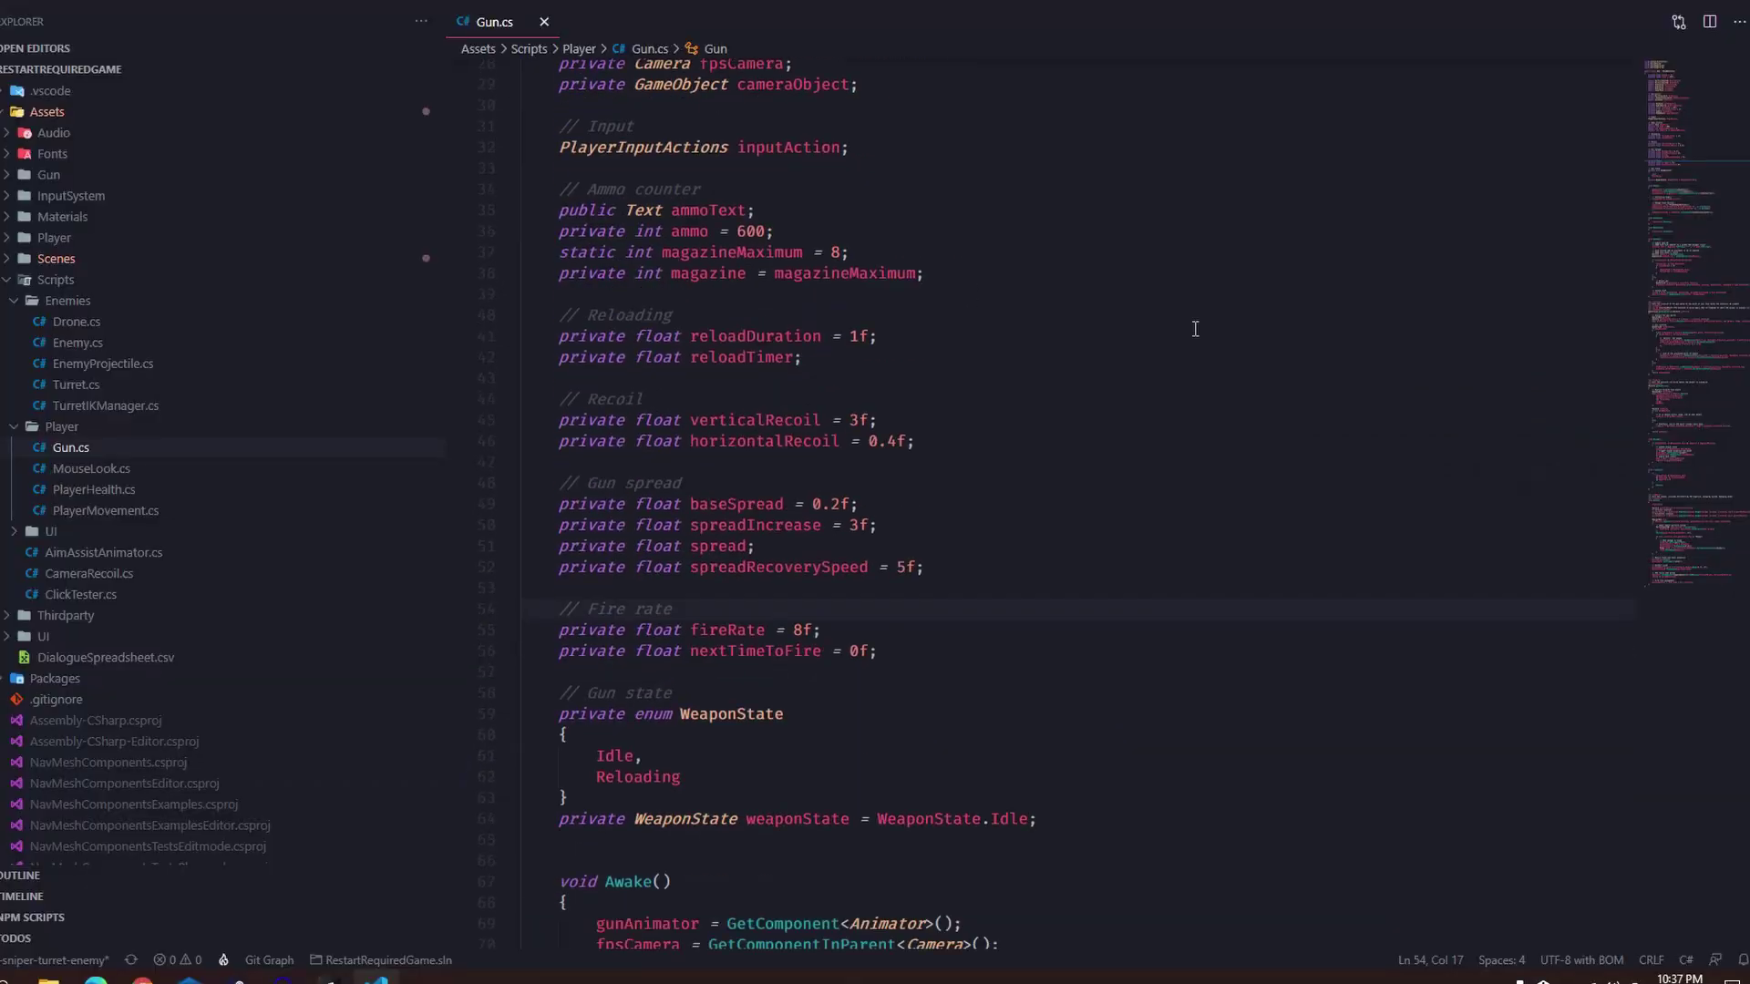
scroll(1707, 188, down, 12)
drag(1709, 191, 1697, 434)
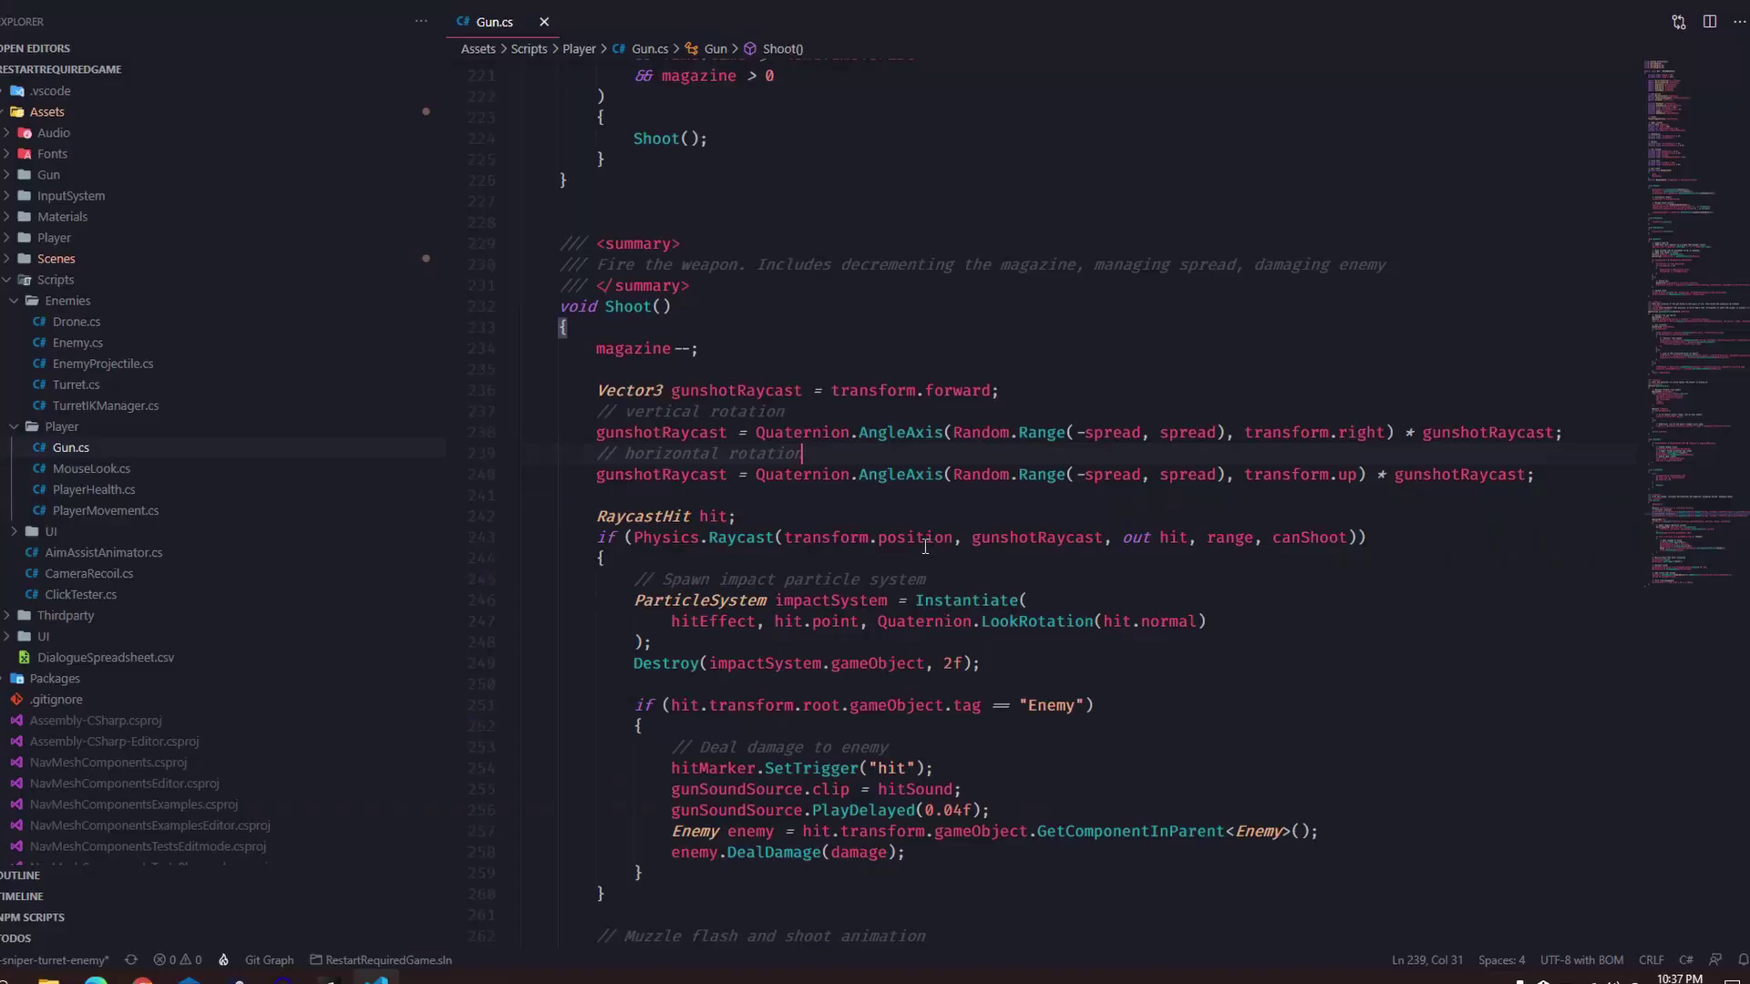
scroll(597, 415, up, 1)
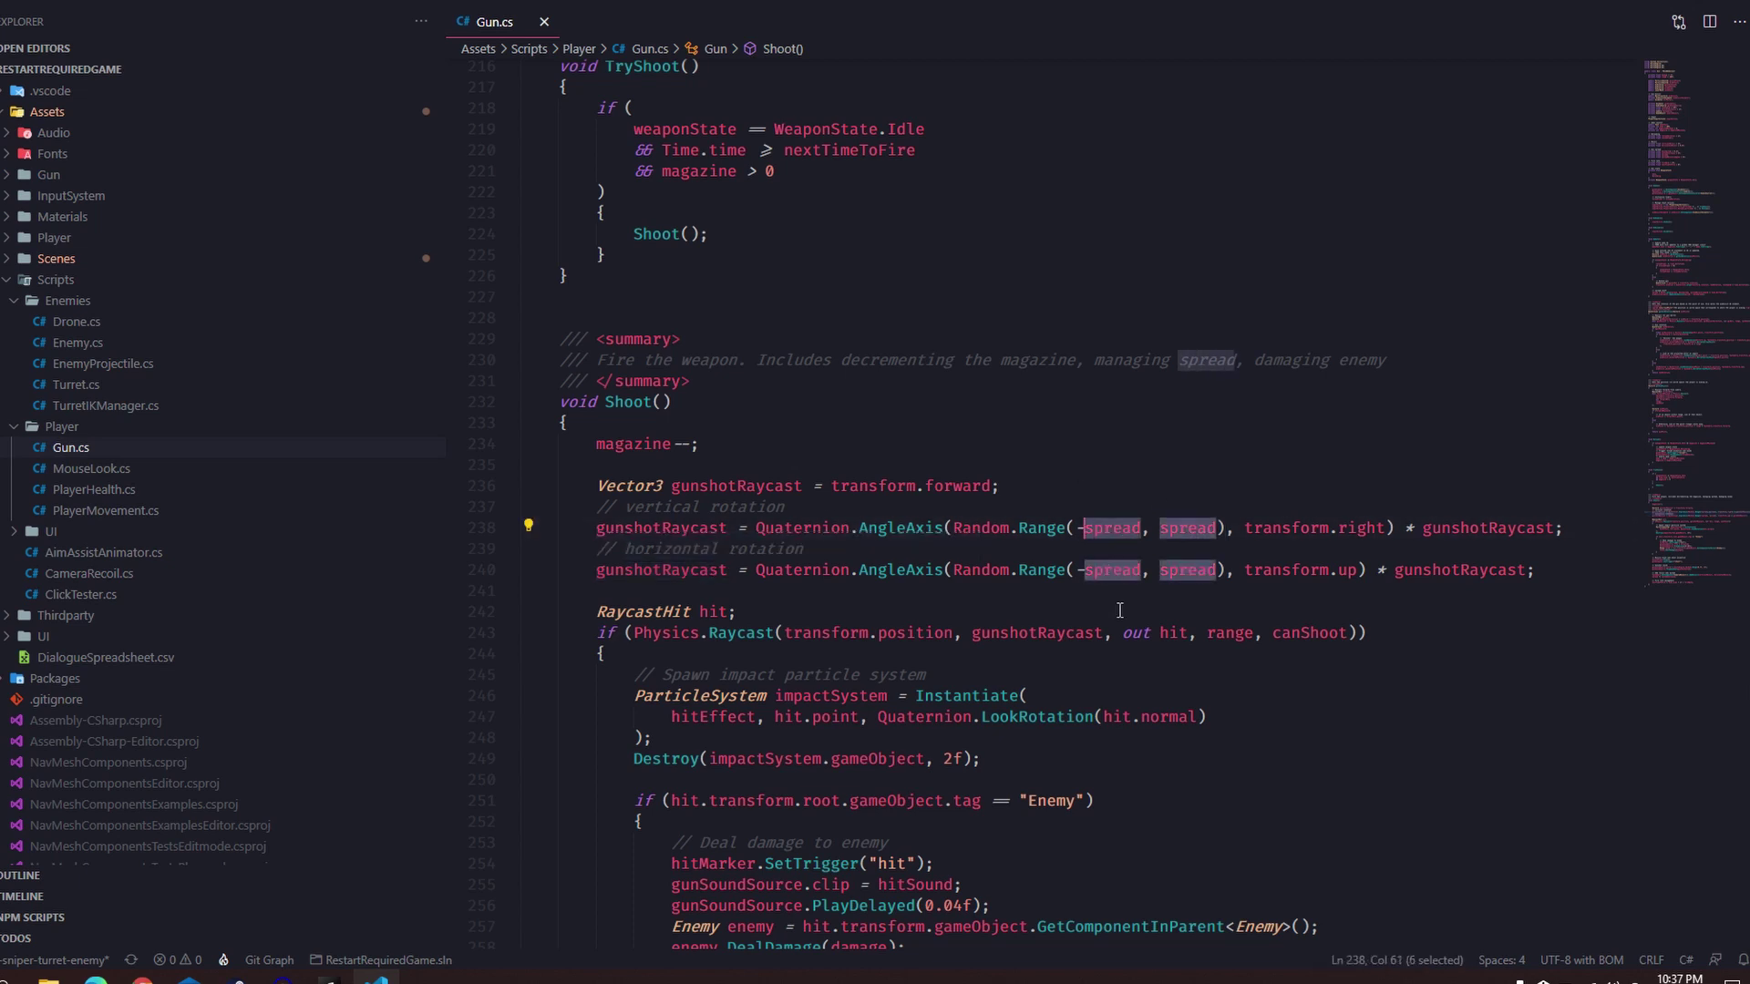
scroll(673, 515, down, 10)
click(598, 621)
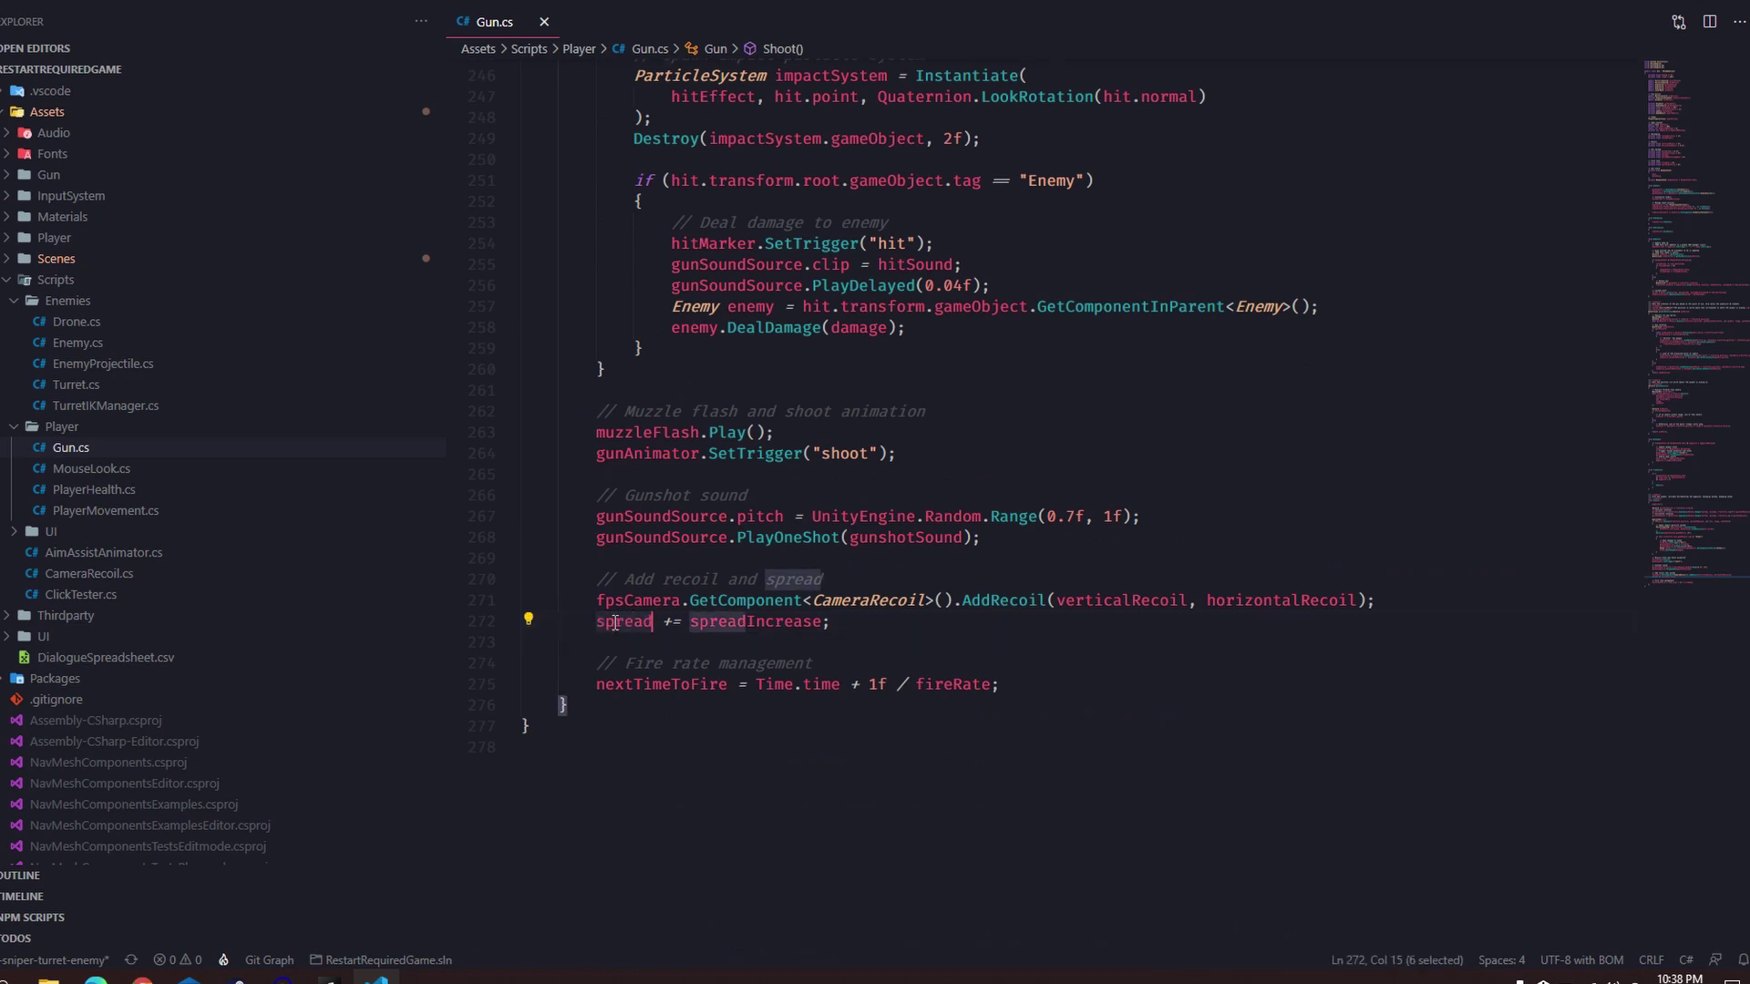
scroll(792, 663, up, 11)
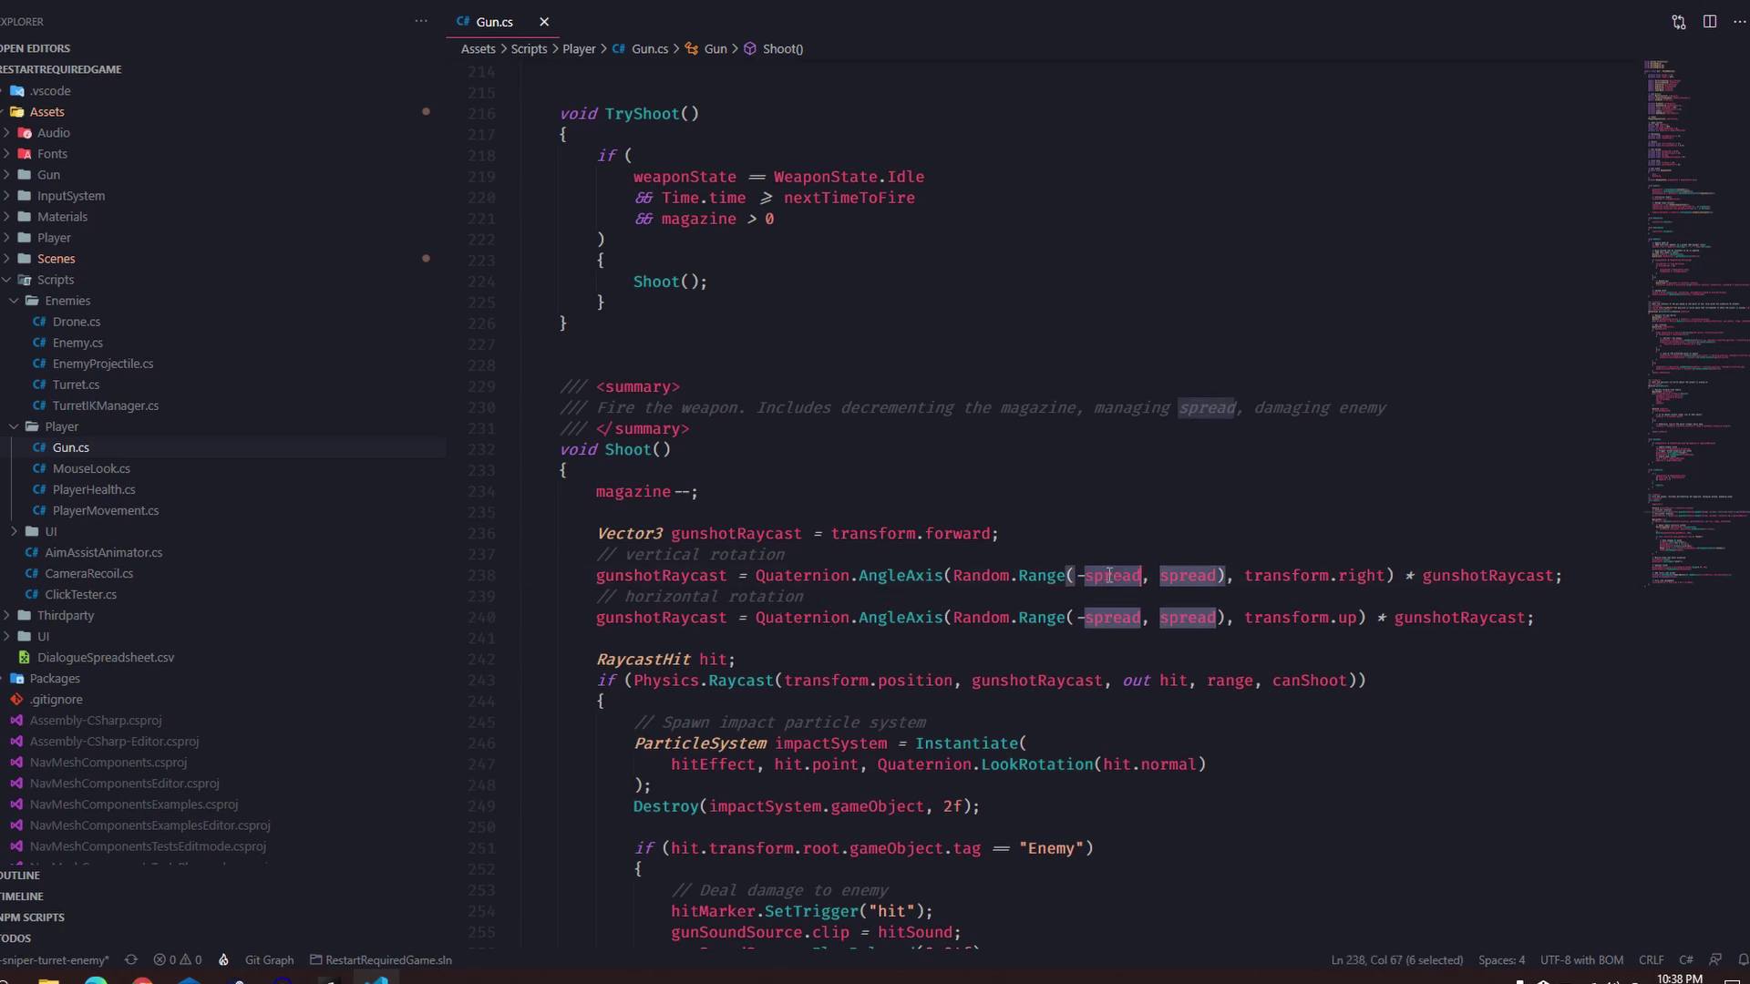
Examine the spread recovery code in Update() that interpolates spread back to baseSpread over time.
drag(1645, 506, 1707, 308)
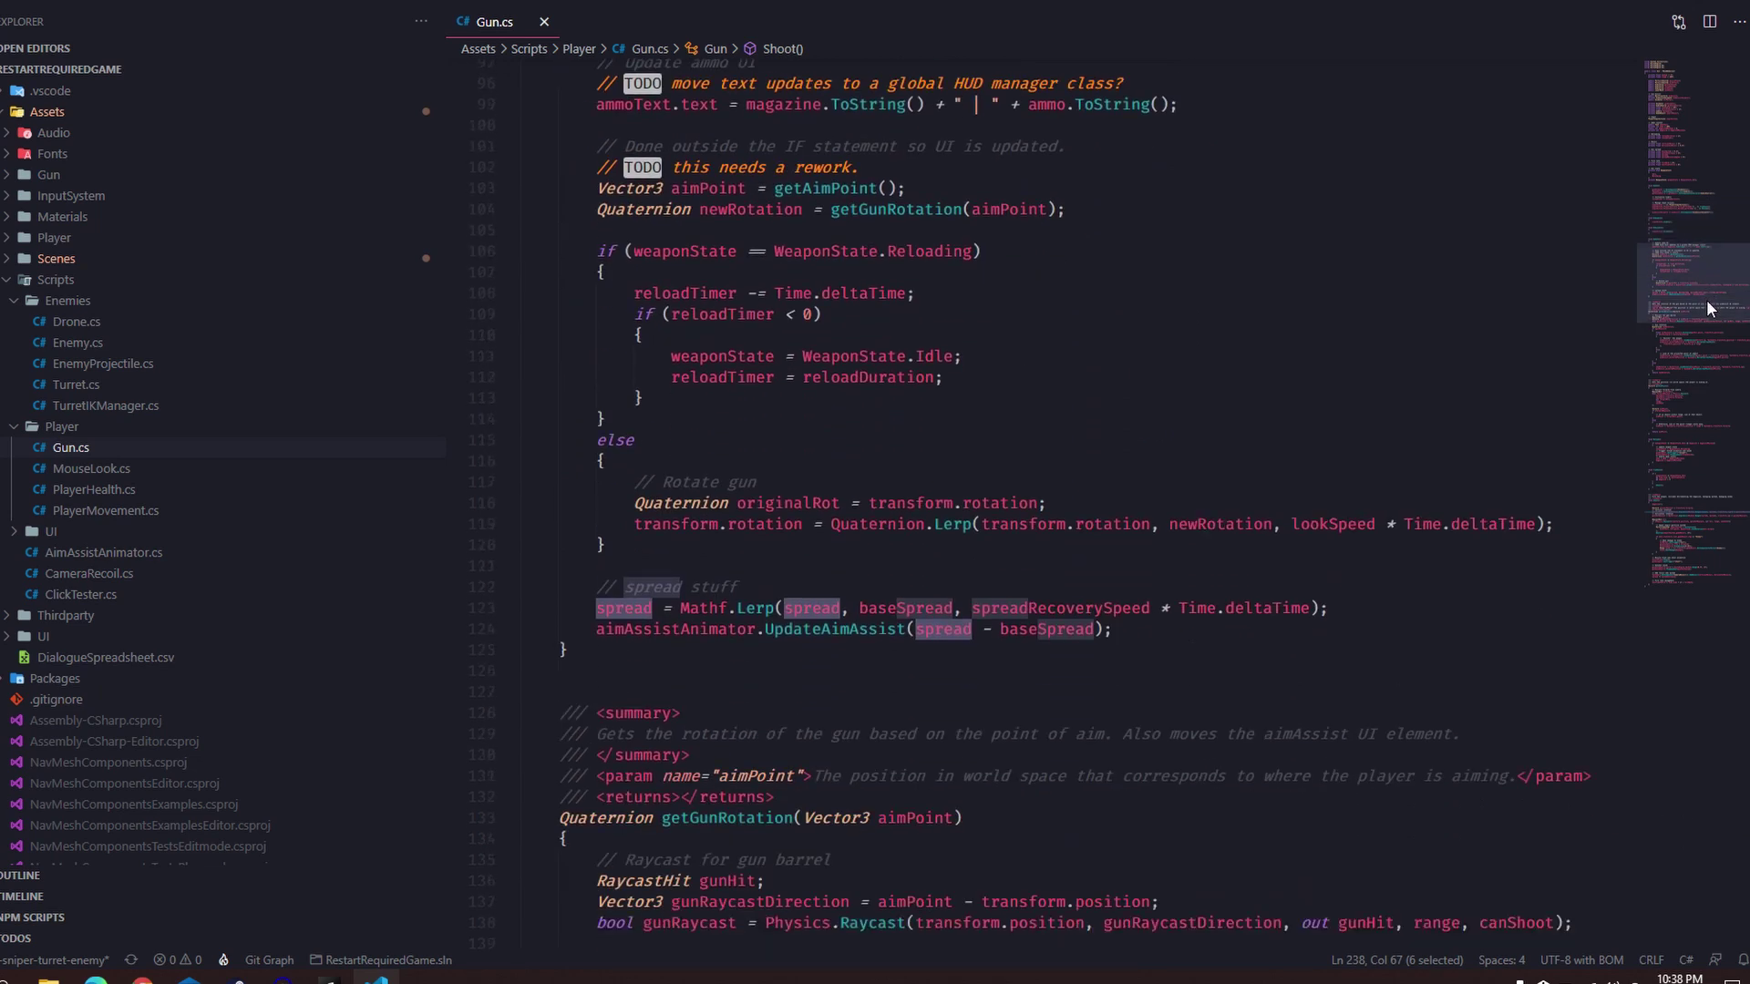
scroll(612, 369, up, 5)
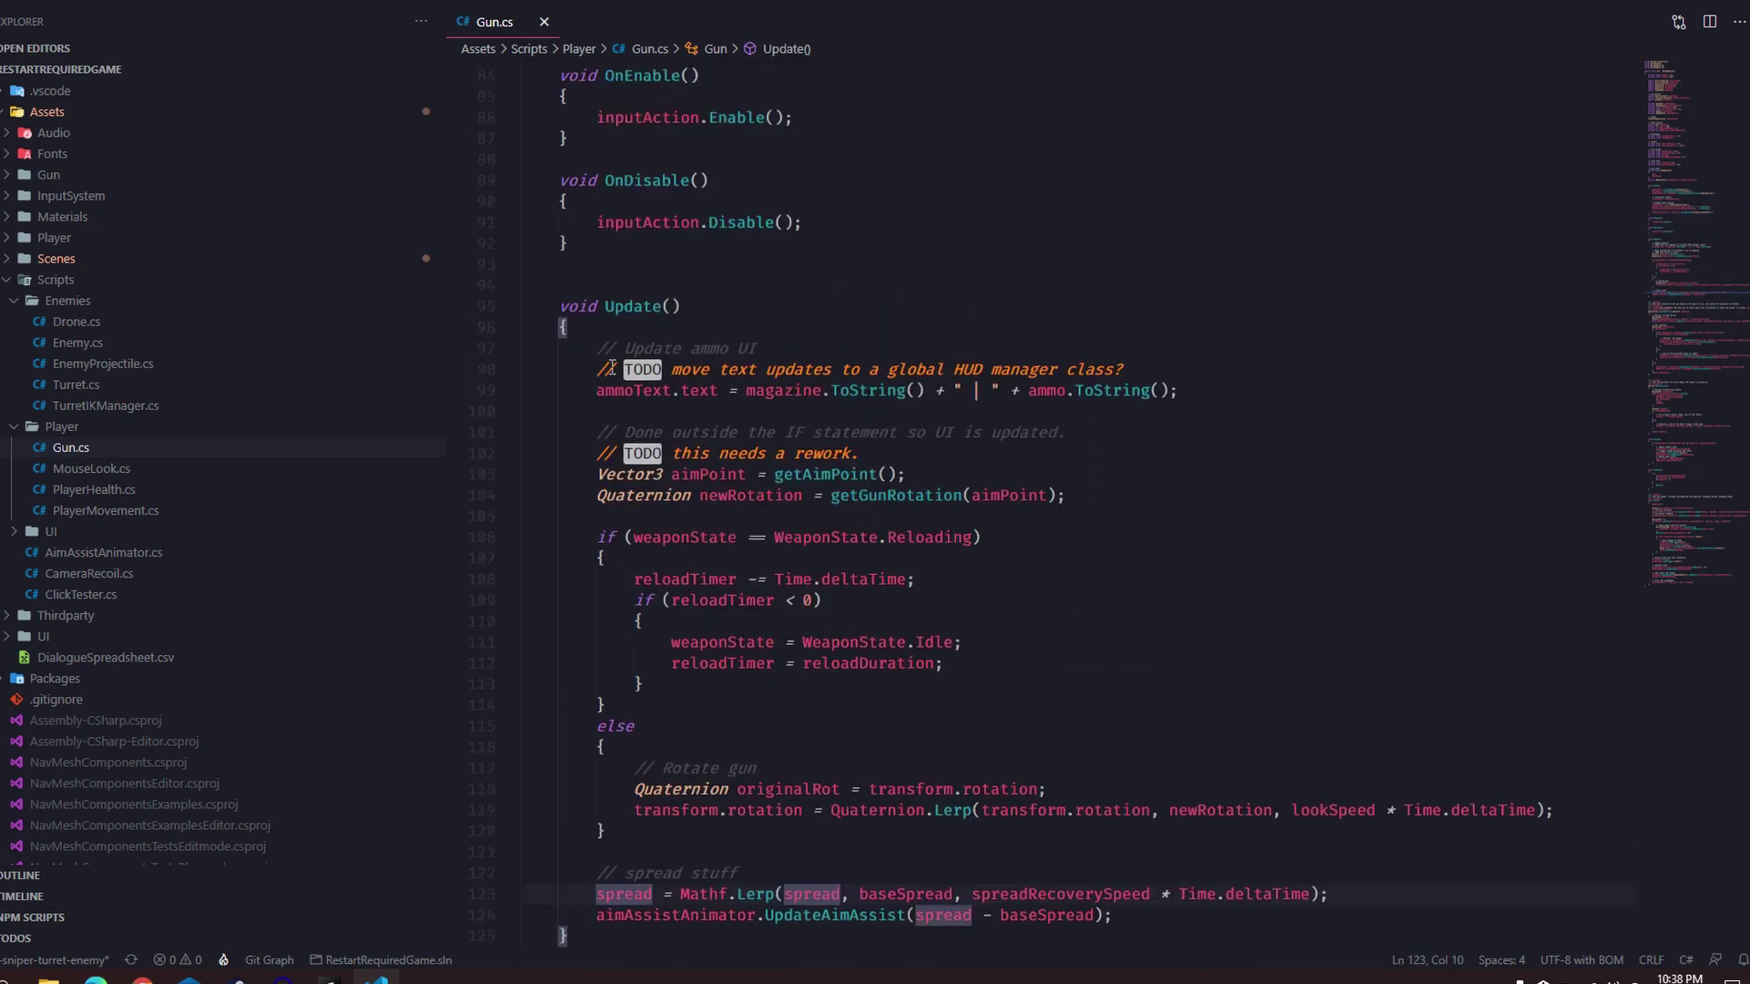
scroll(611, 632, down, 5)
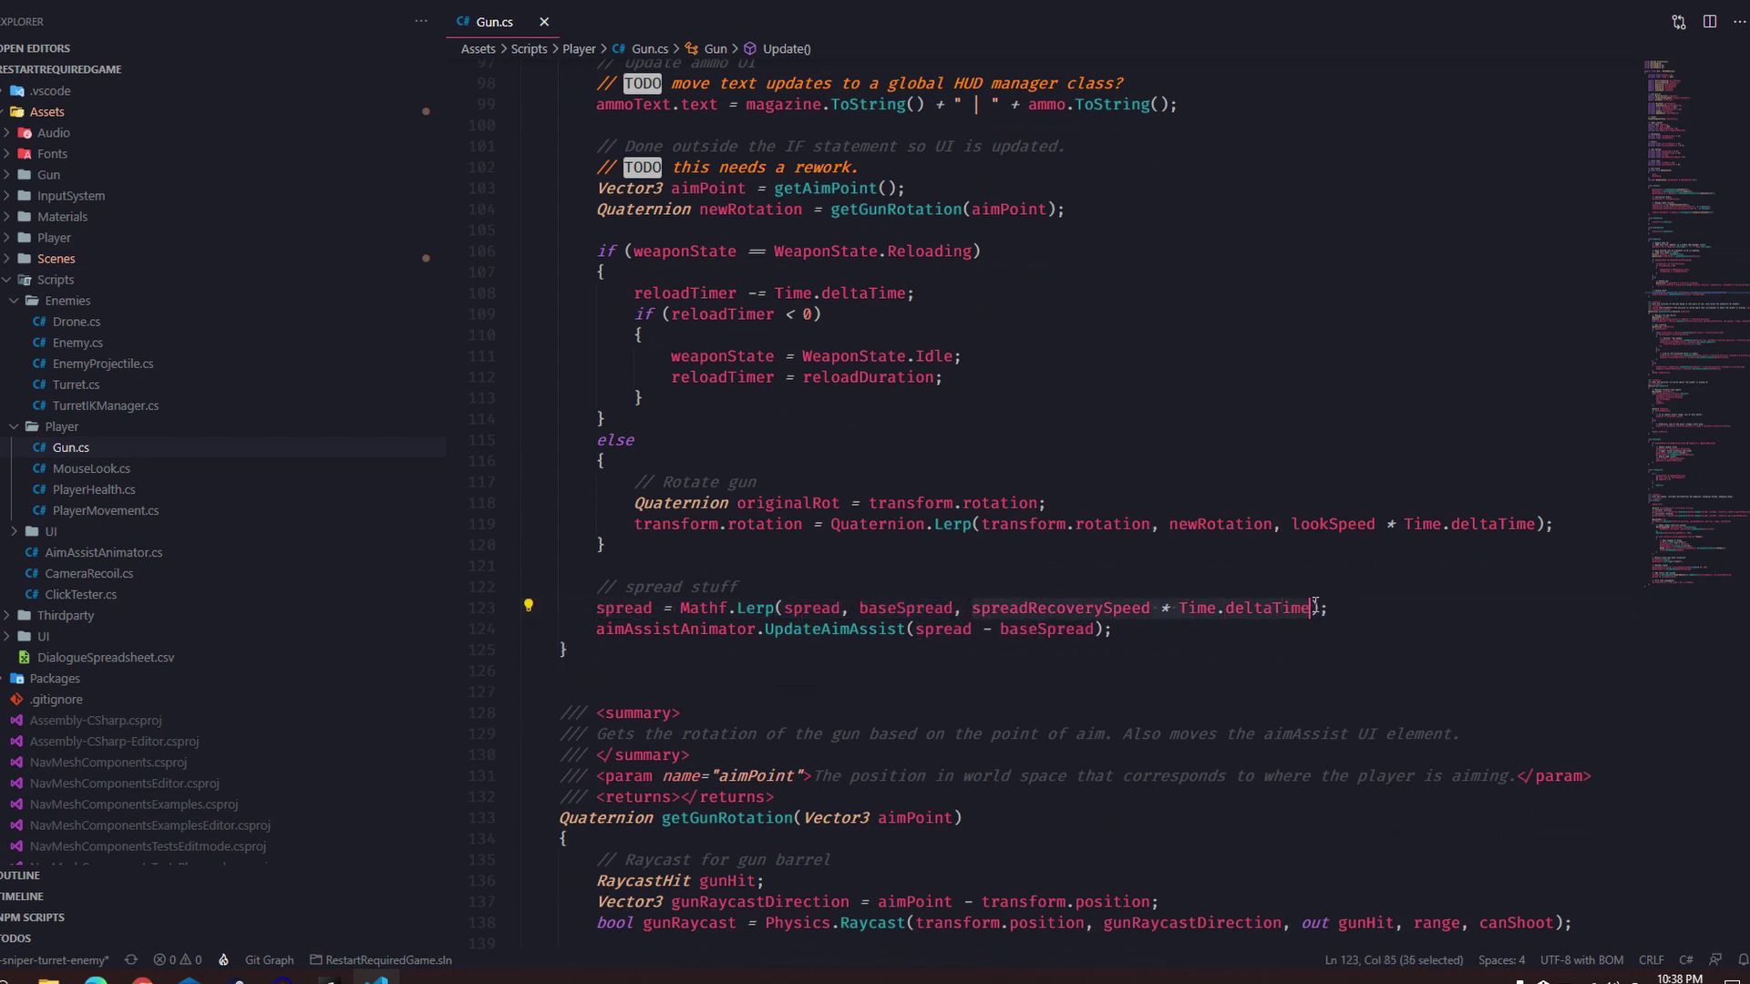
Review the gun spread and recoil variable declarations near the beginning of the Gun class.
click(558, 485)
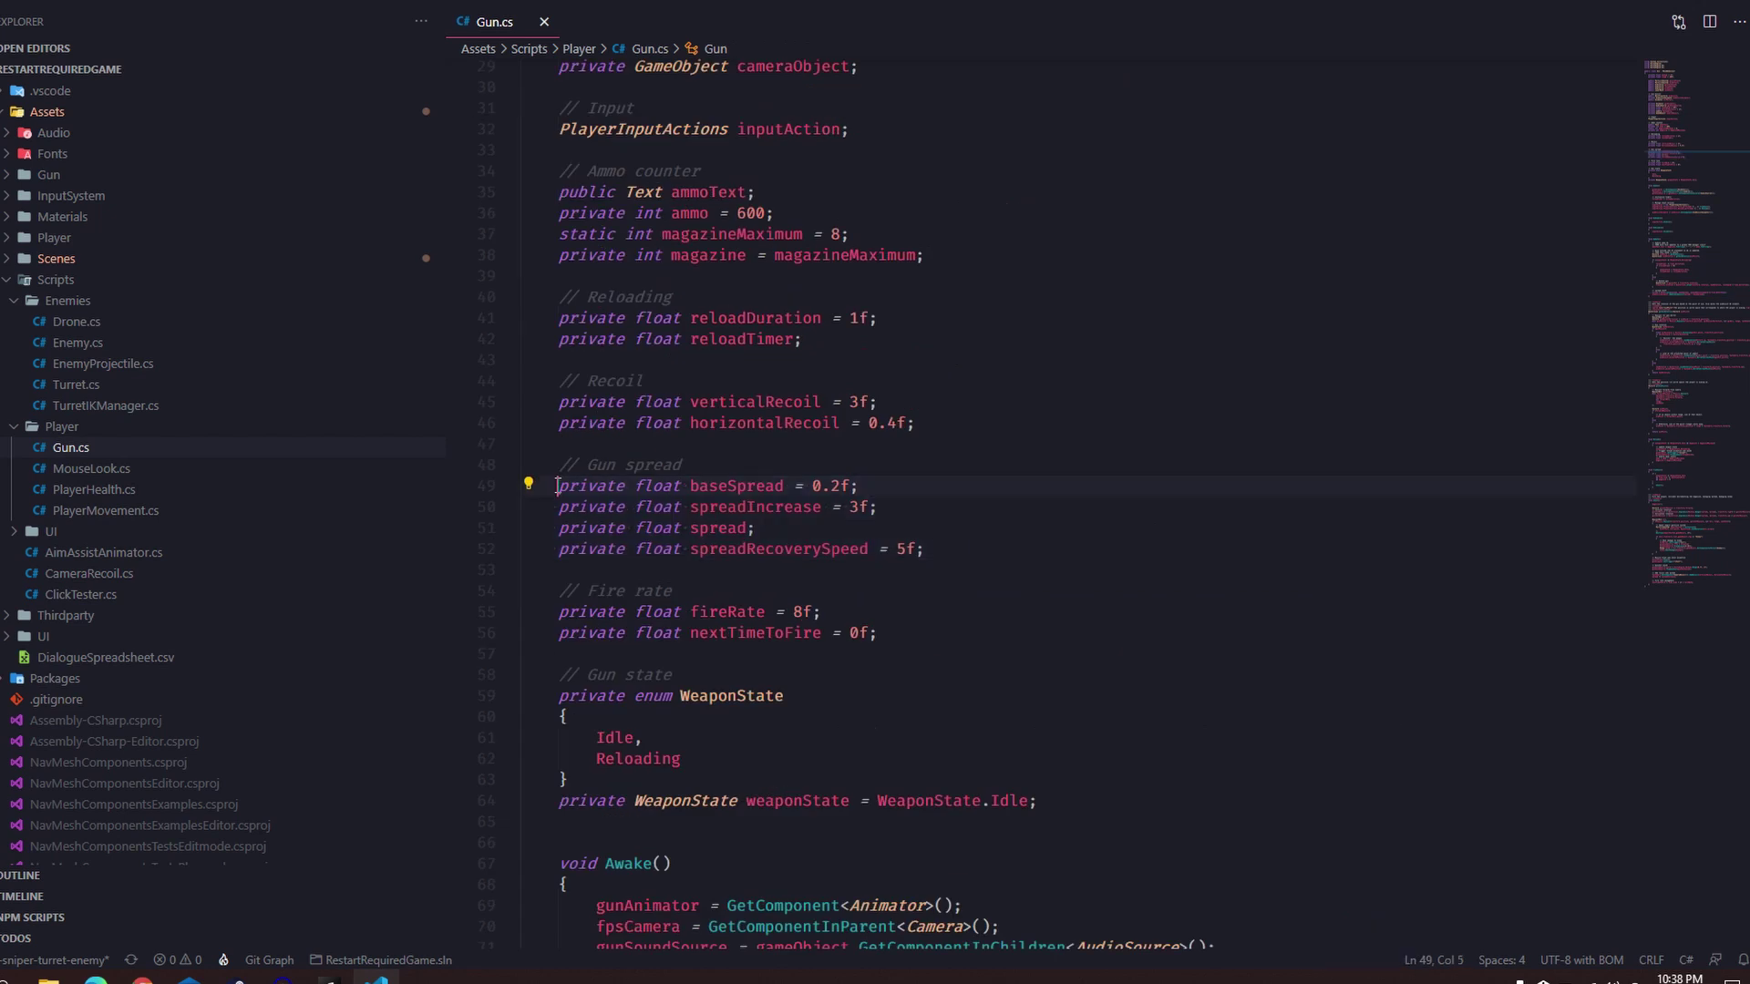
click(664, 507)
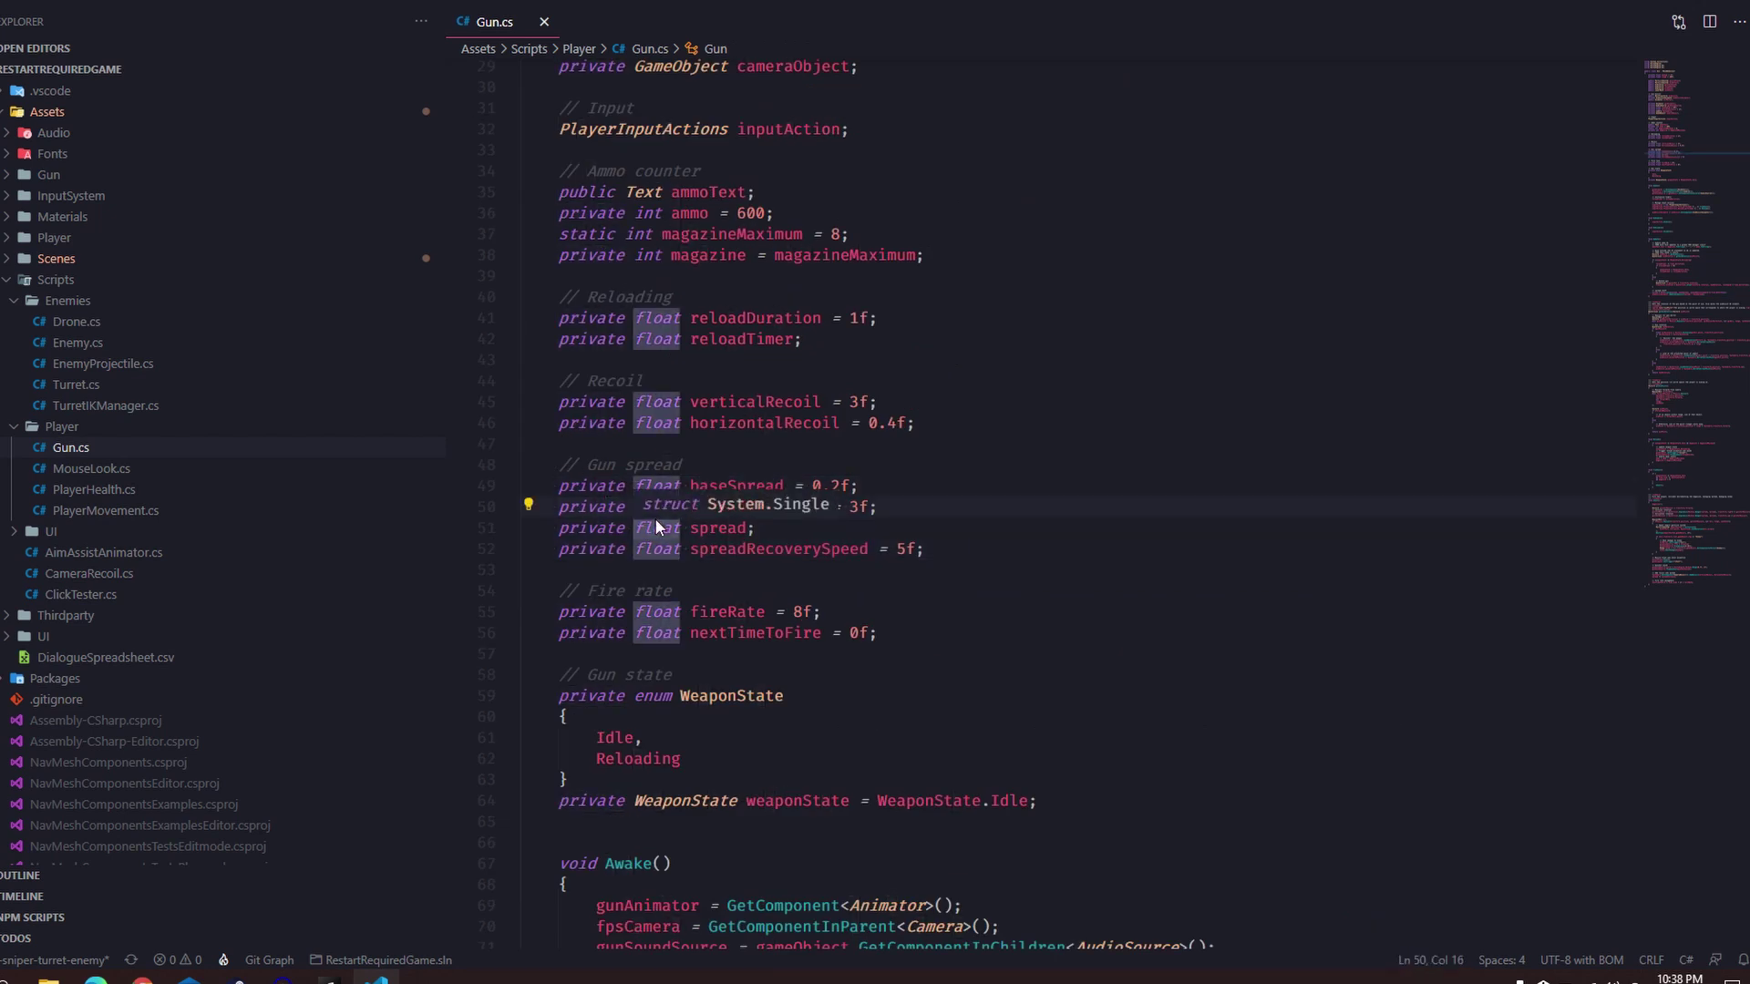
drag(550, 401, 576, 402)
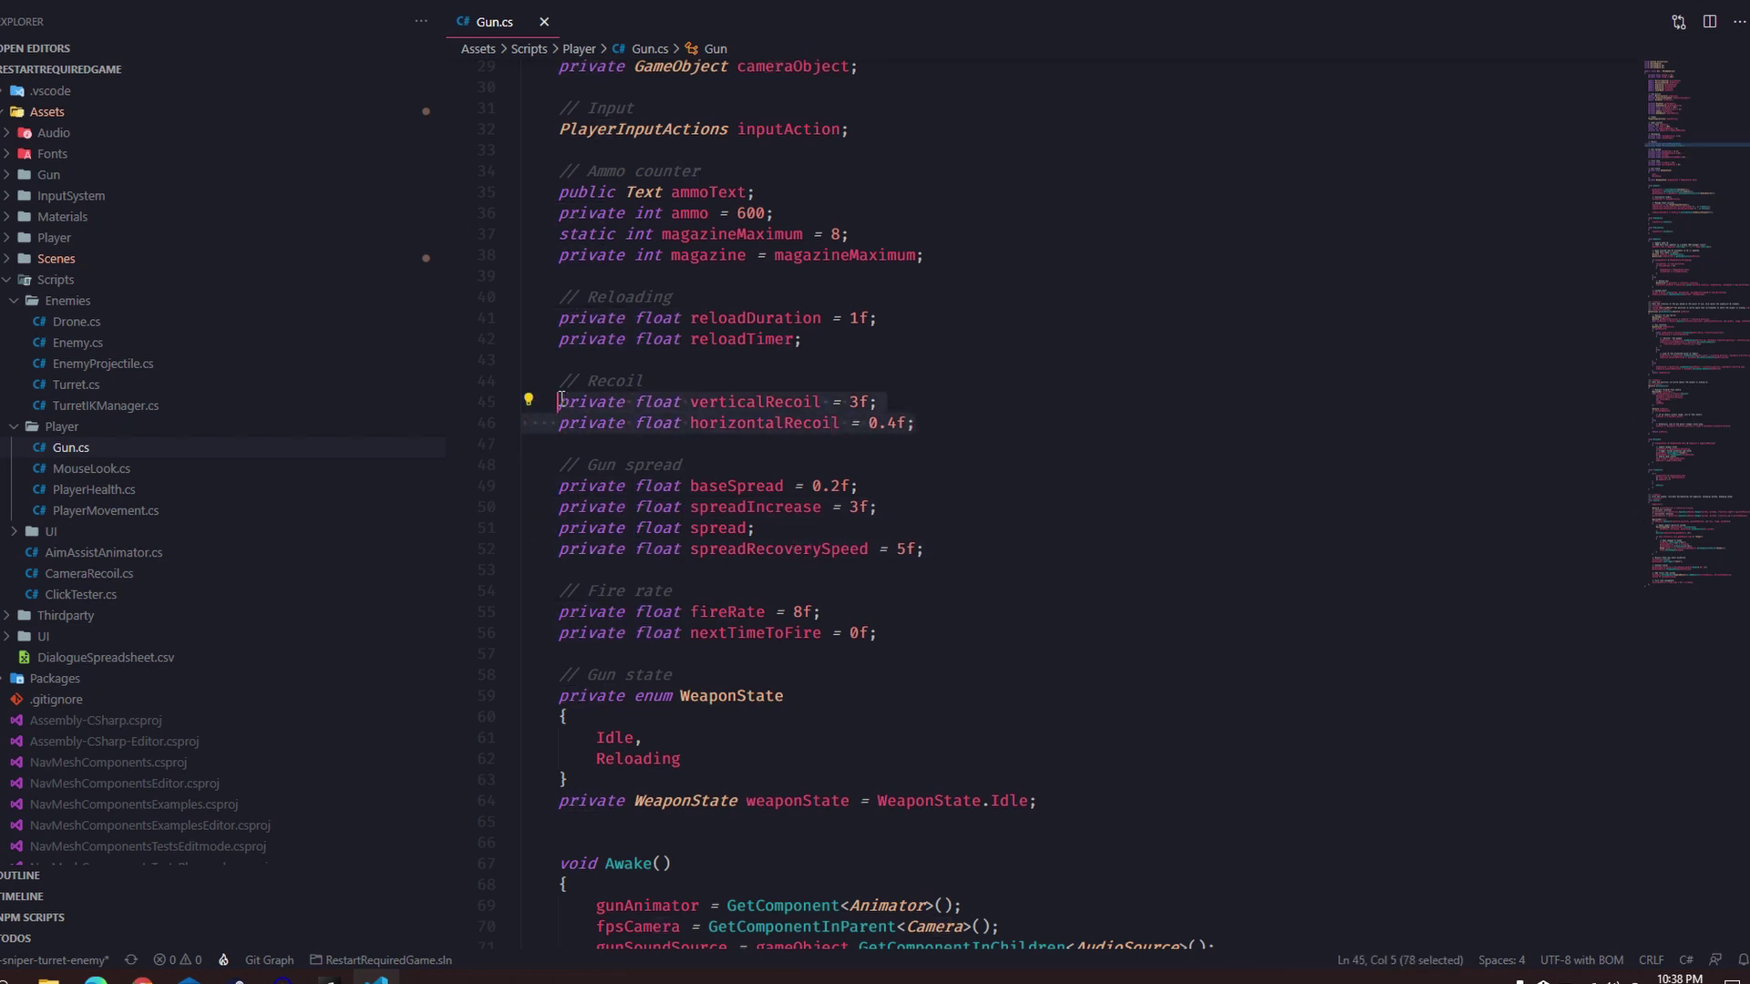
click(561, 401)
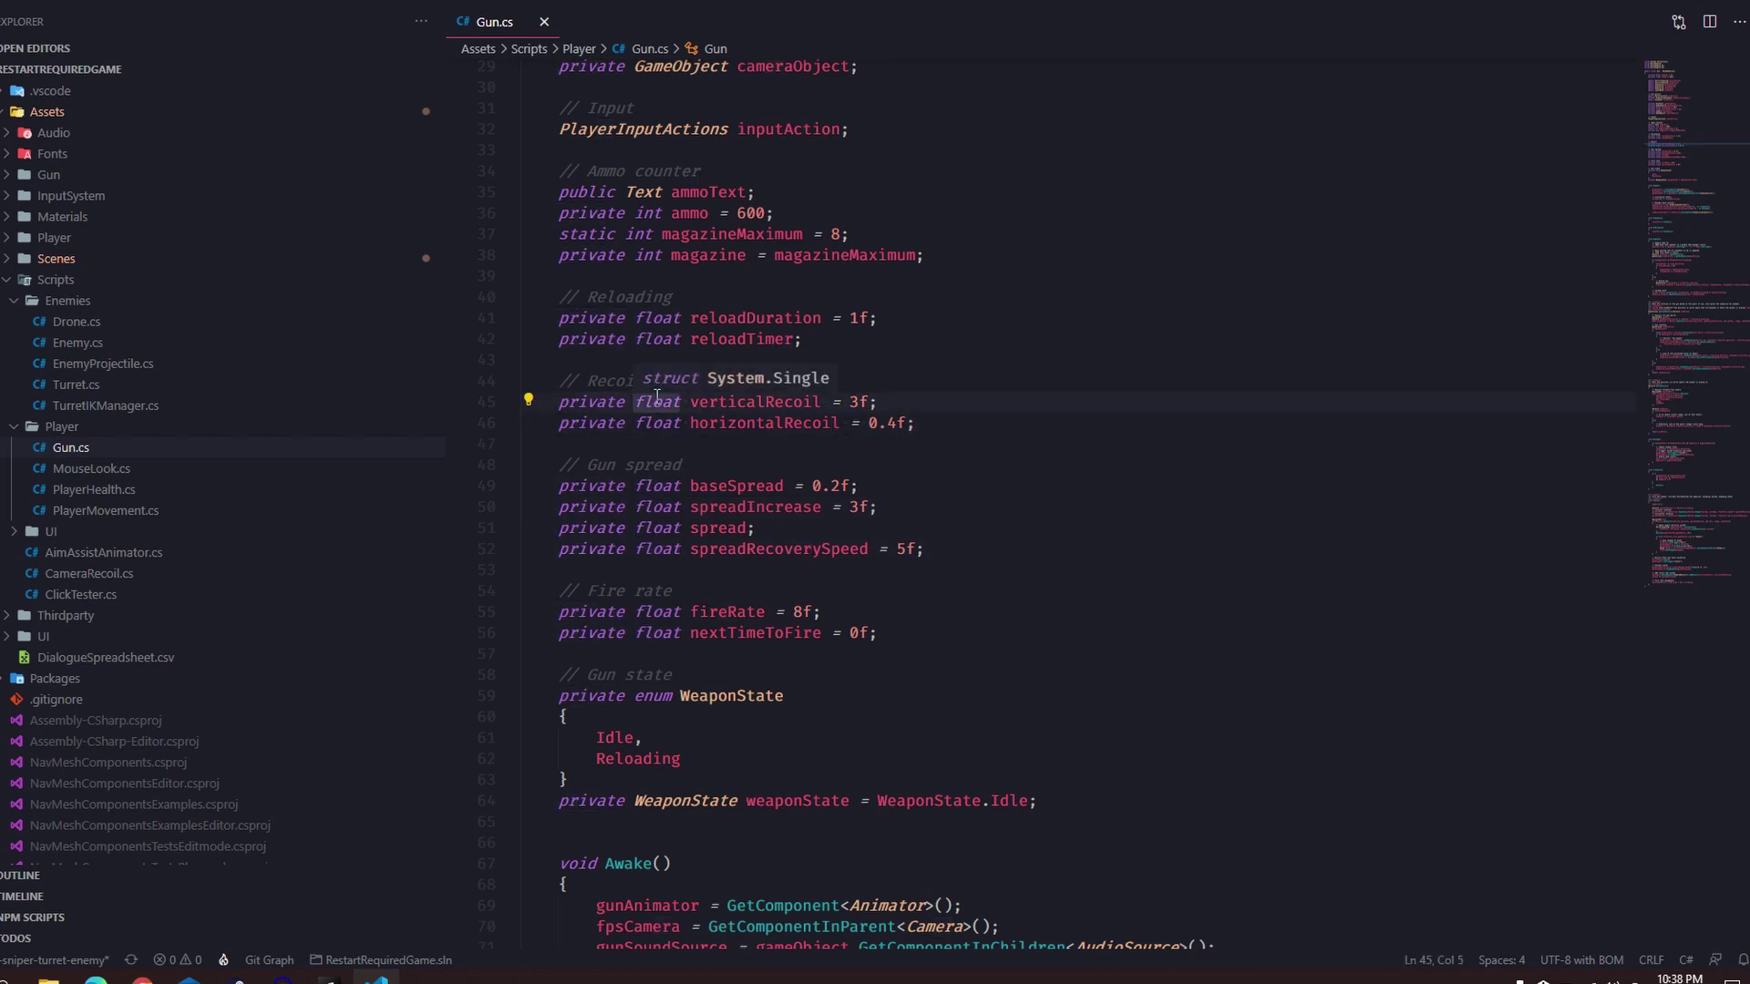
click(755, 402)
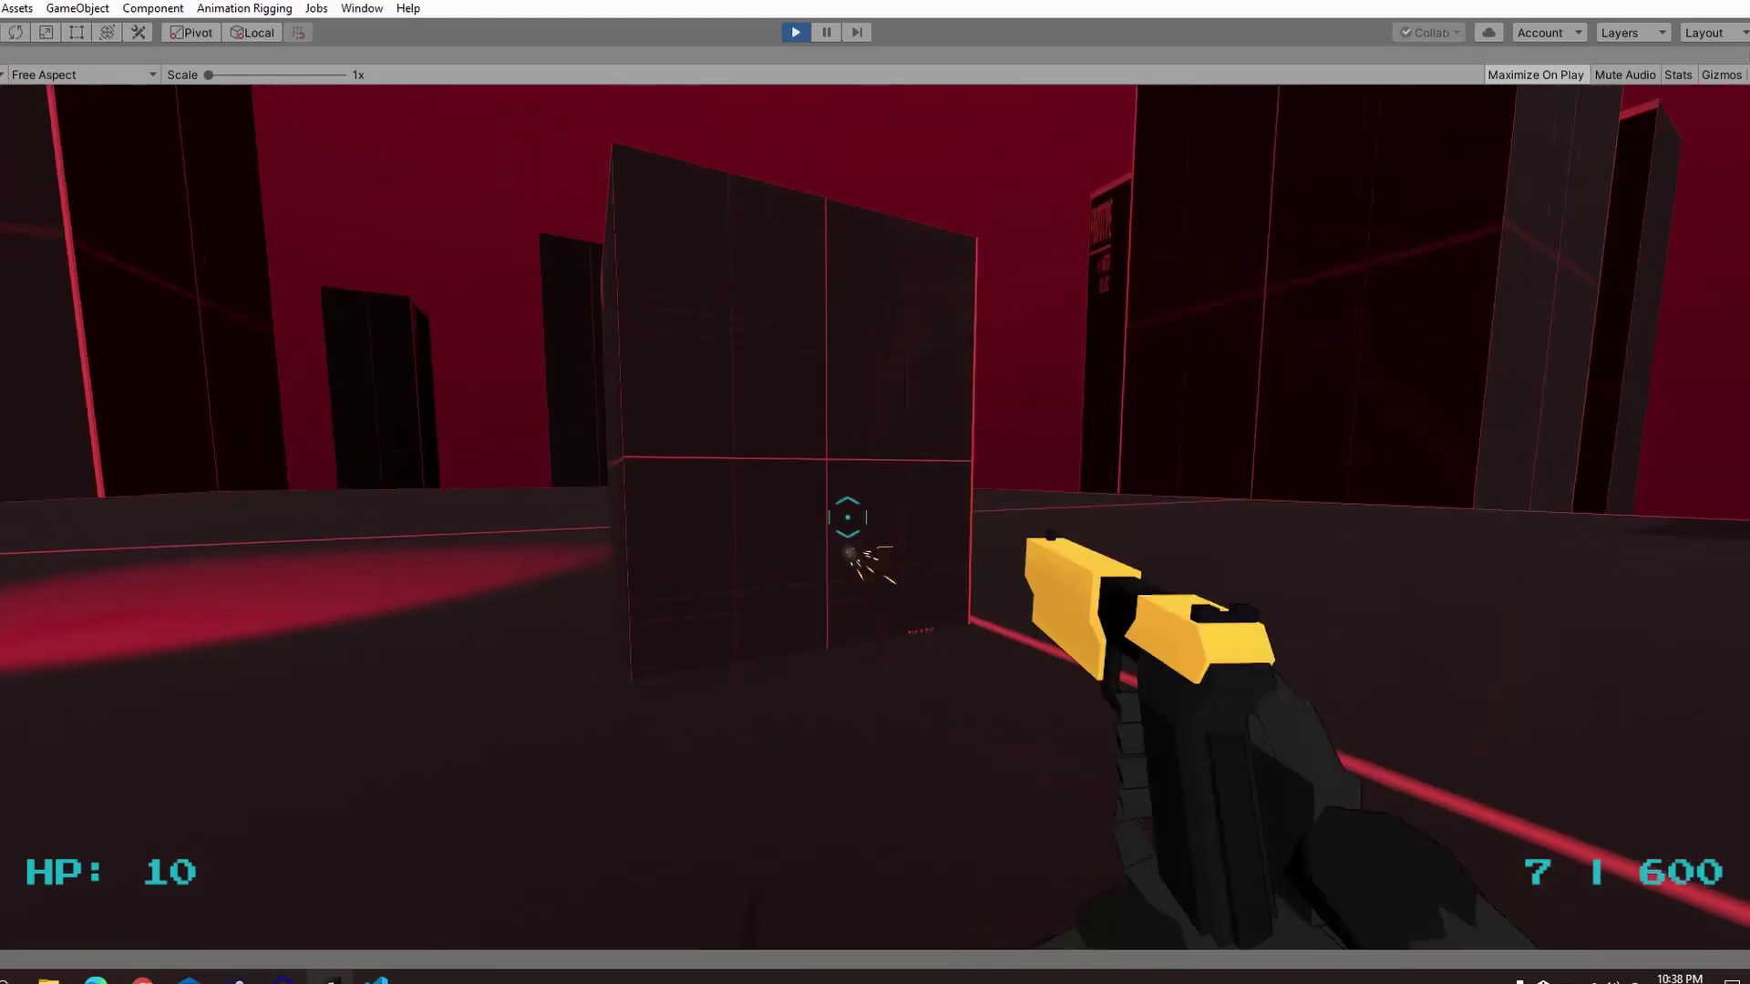
Test-fire two bursts at the prototype block in the Unity play session, reloading the pistol after each.
click(848, 517)
click(847, 517)
click(847, 517)
click(848, 516)
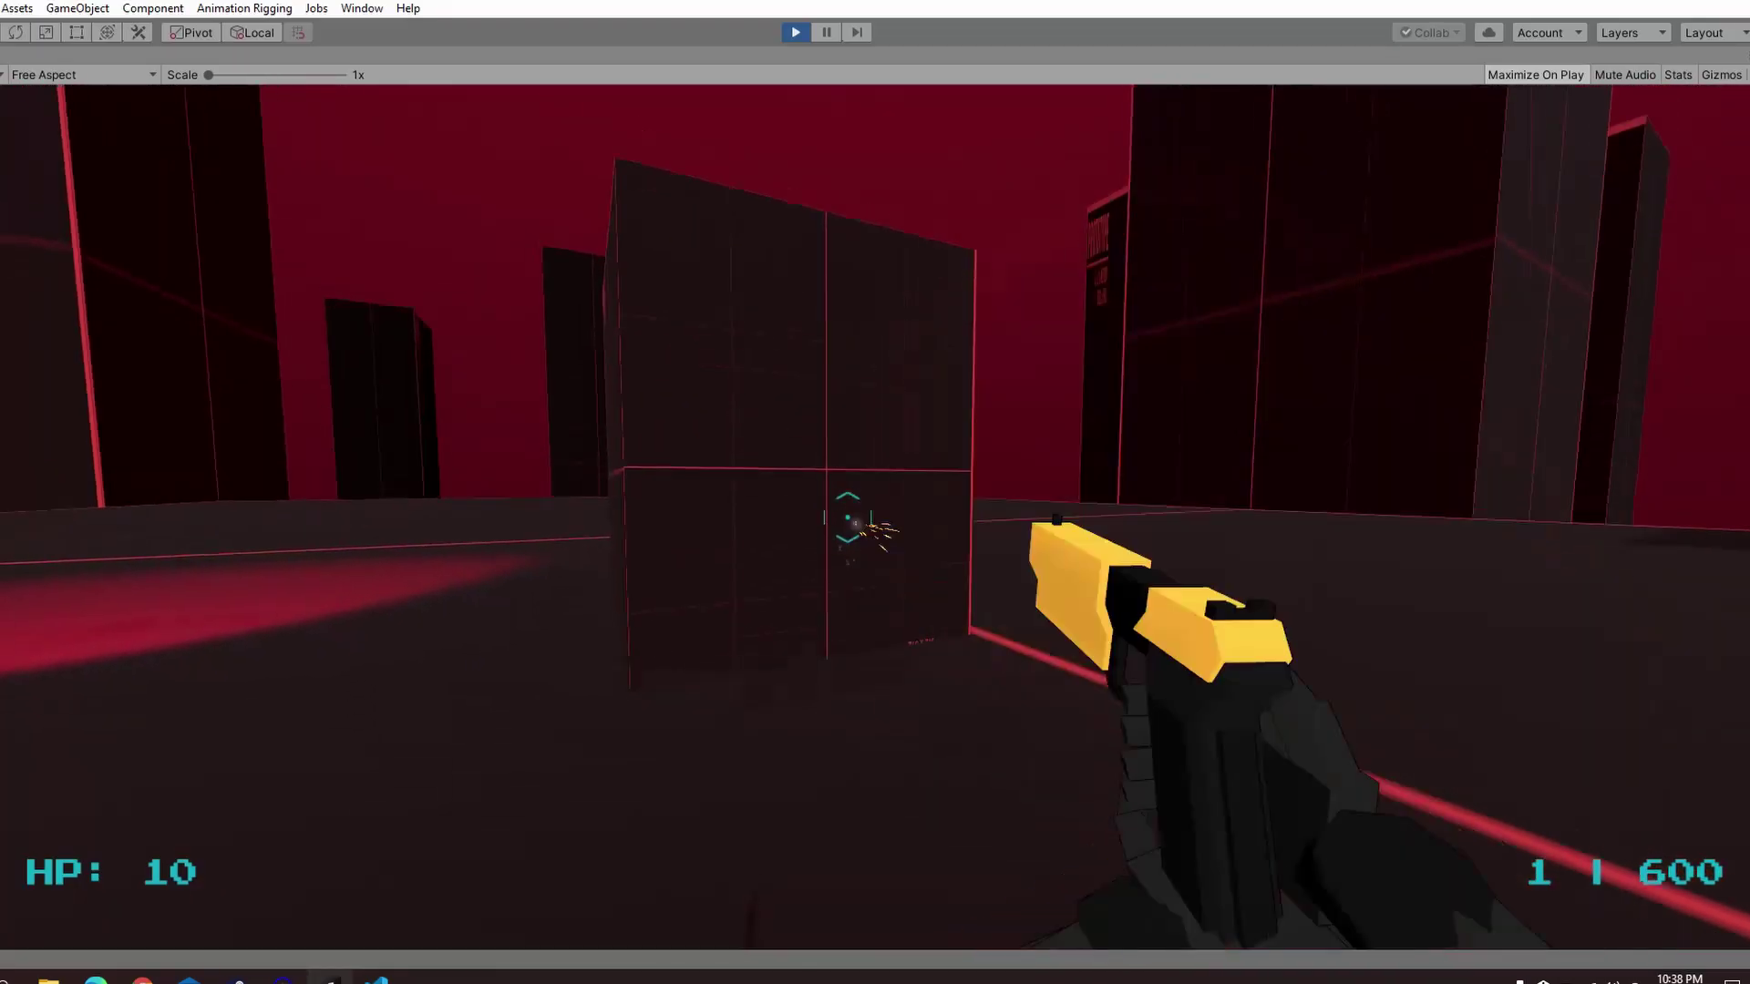
key(r)
click(848, 516)
click(848, 517)
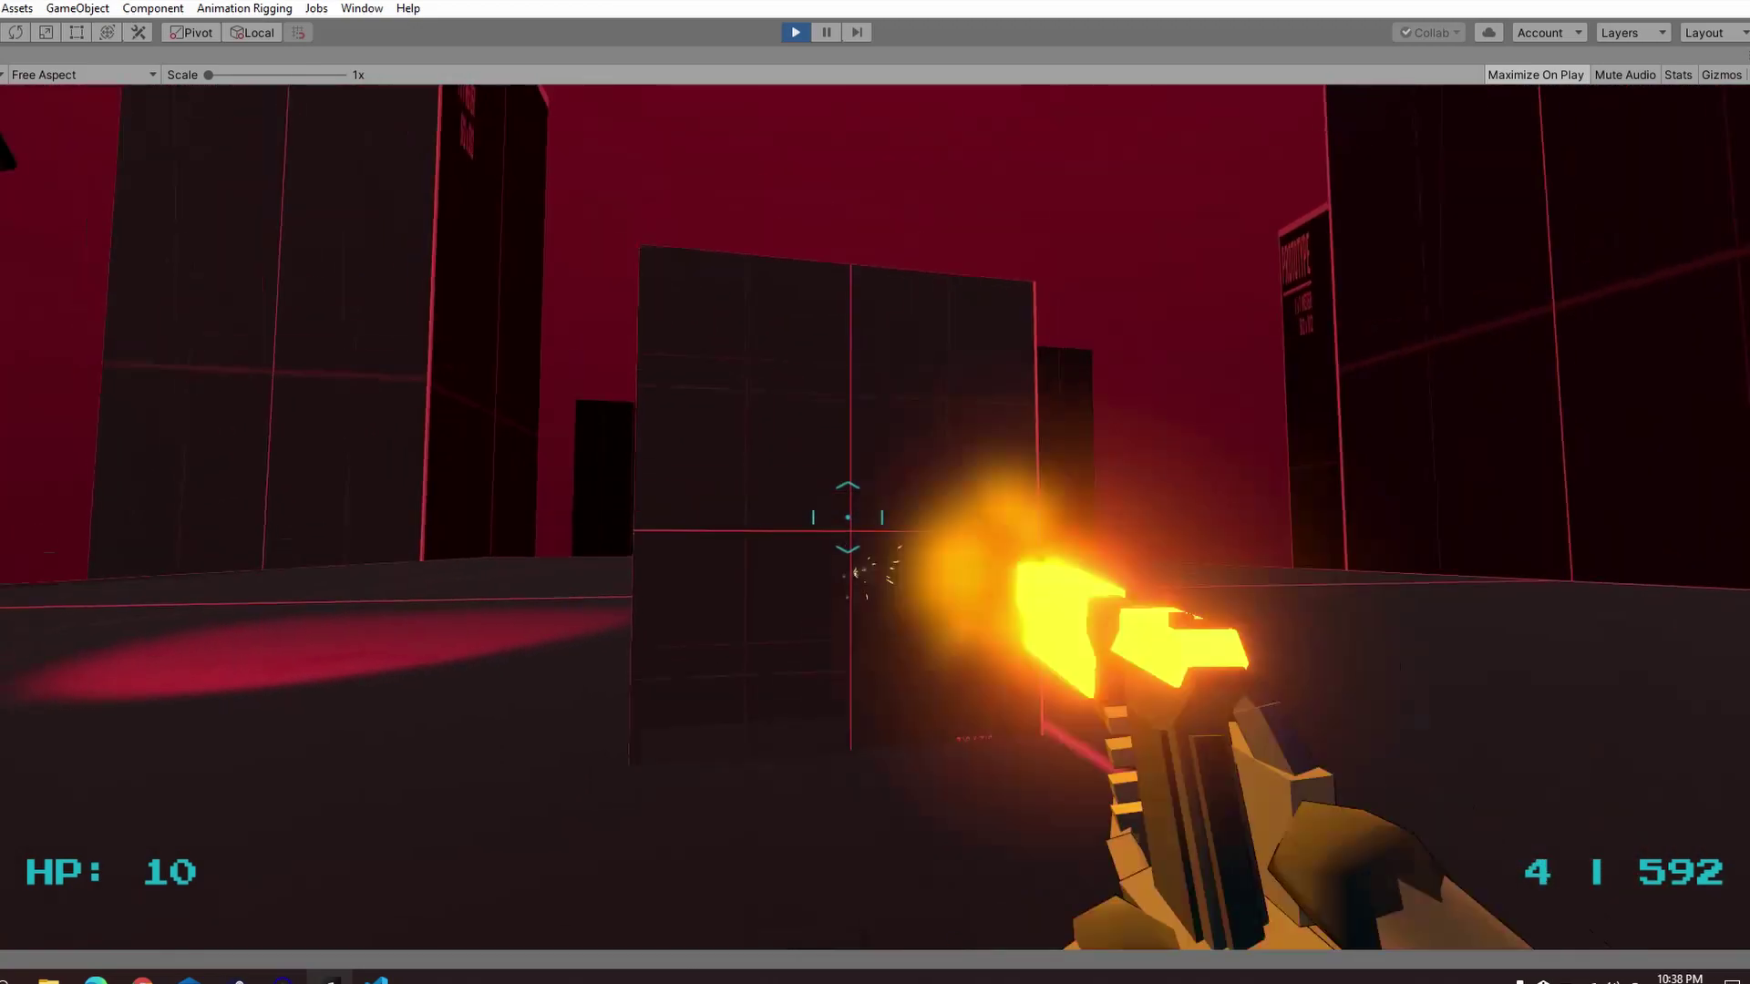
click(848, 517)
key(r)
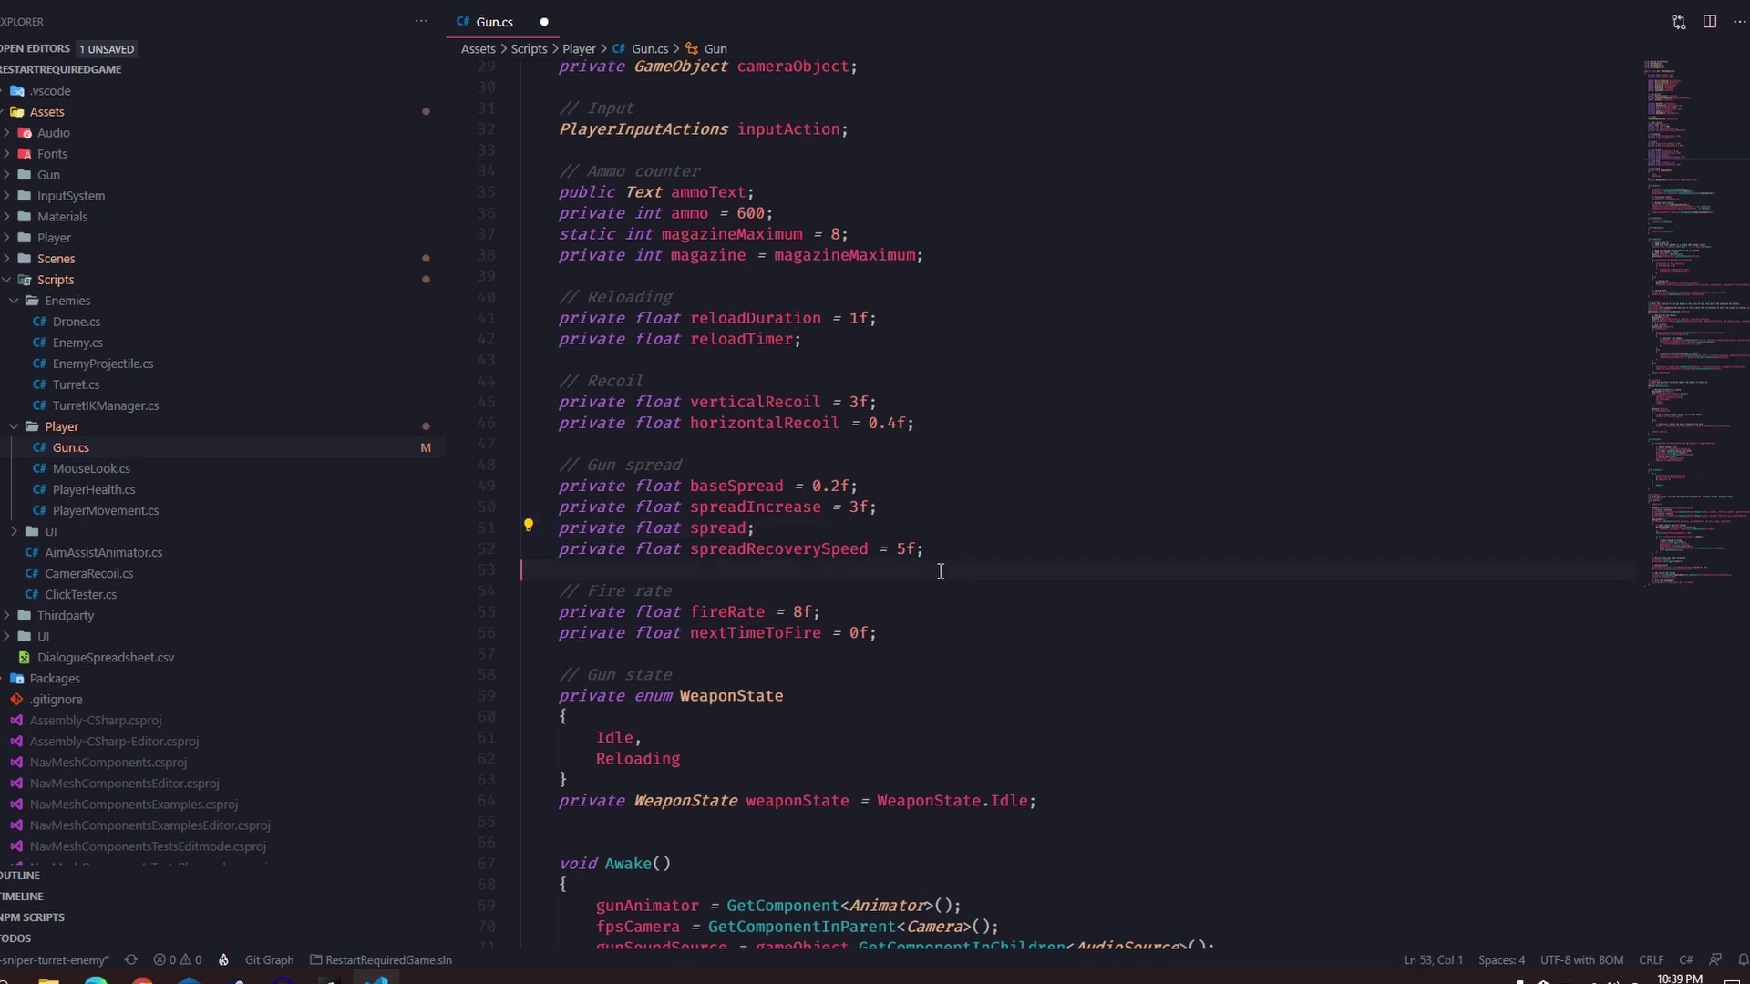
Highlight the gun spread variable declarations from baseSpread to spreadRecoverySpeed in Gun.cs.
drag(996, 555, 558, 485)
click(564, 484)
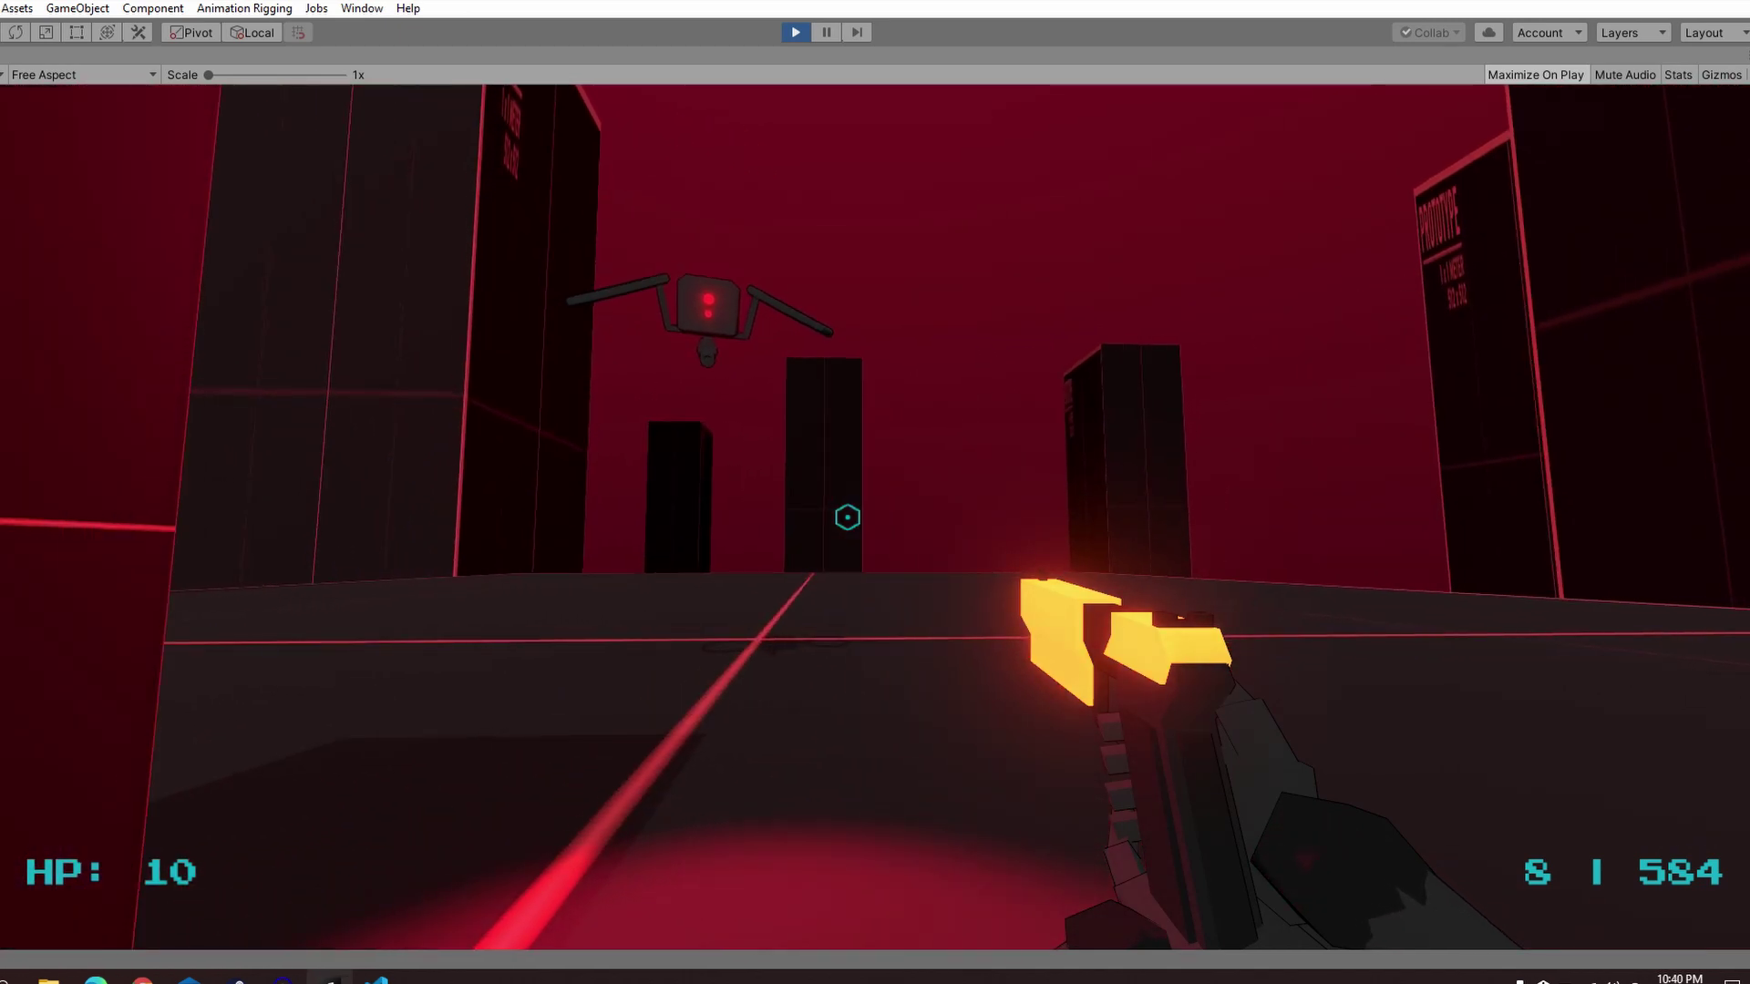
Switch to the Unity play session and fire at the drone, pausing and resuming the game to examine the shots.
key(Escape)
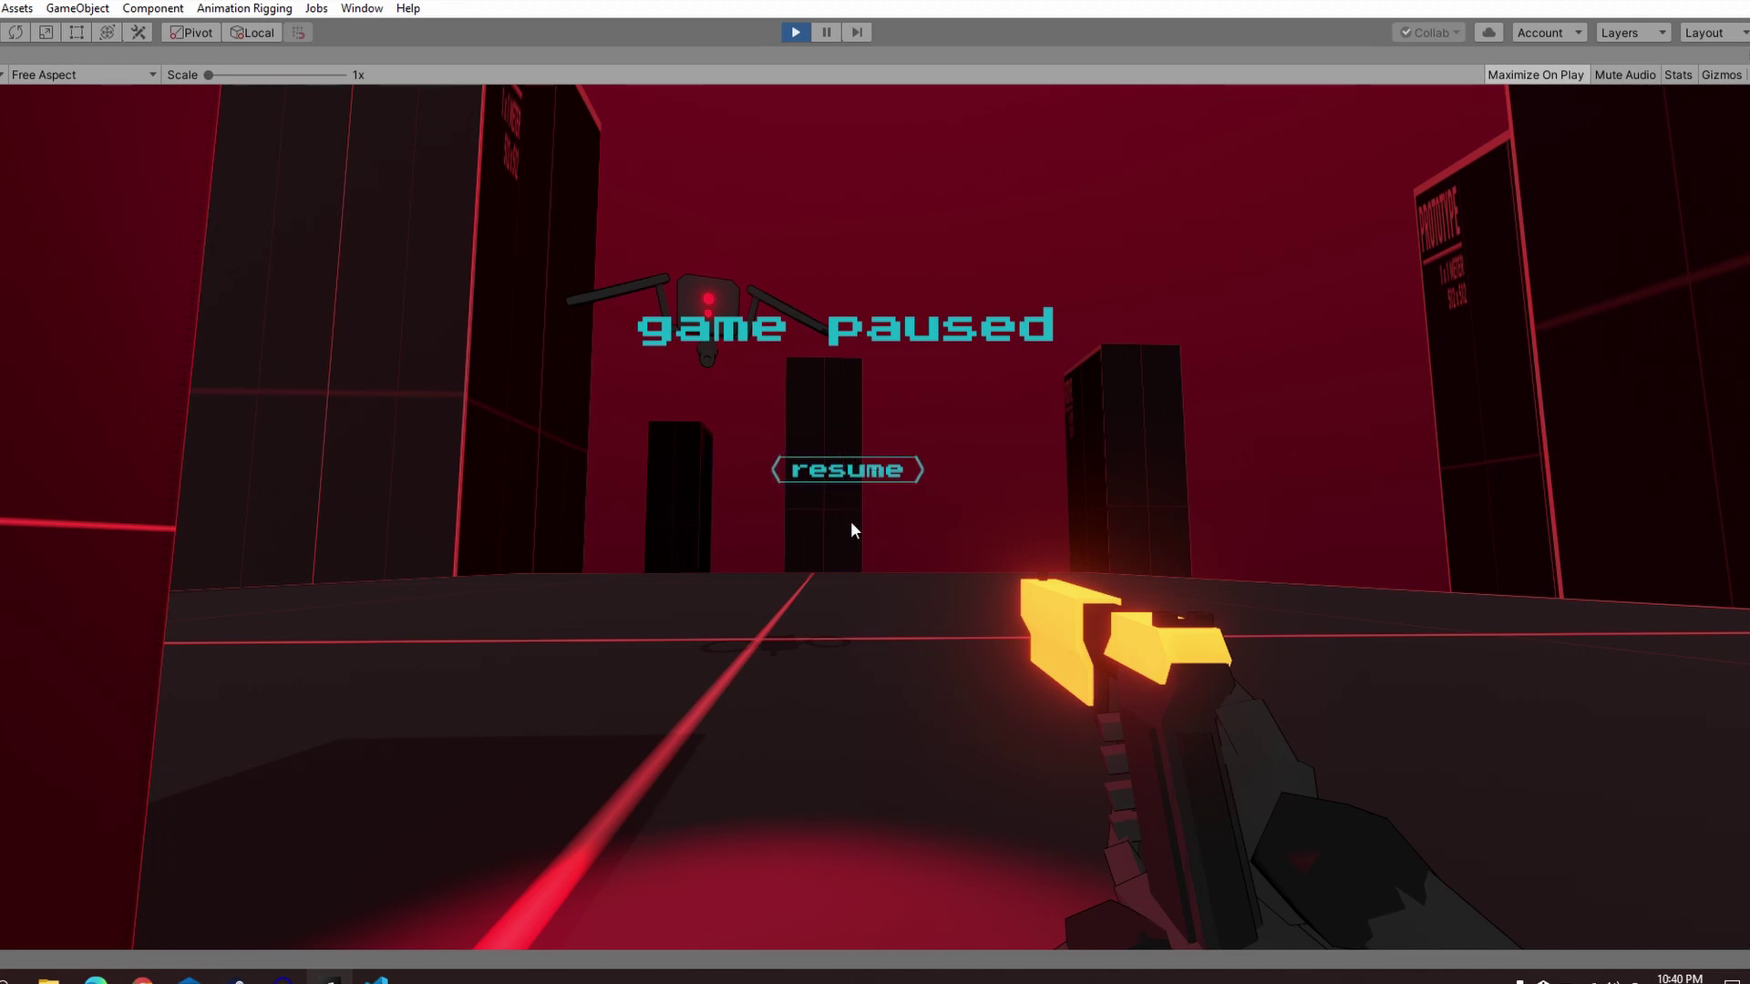
click(841, 470)
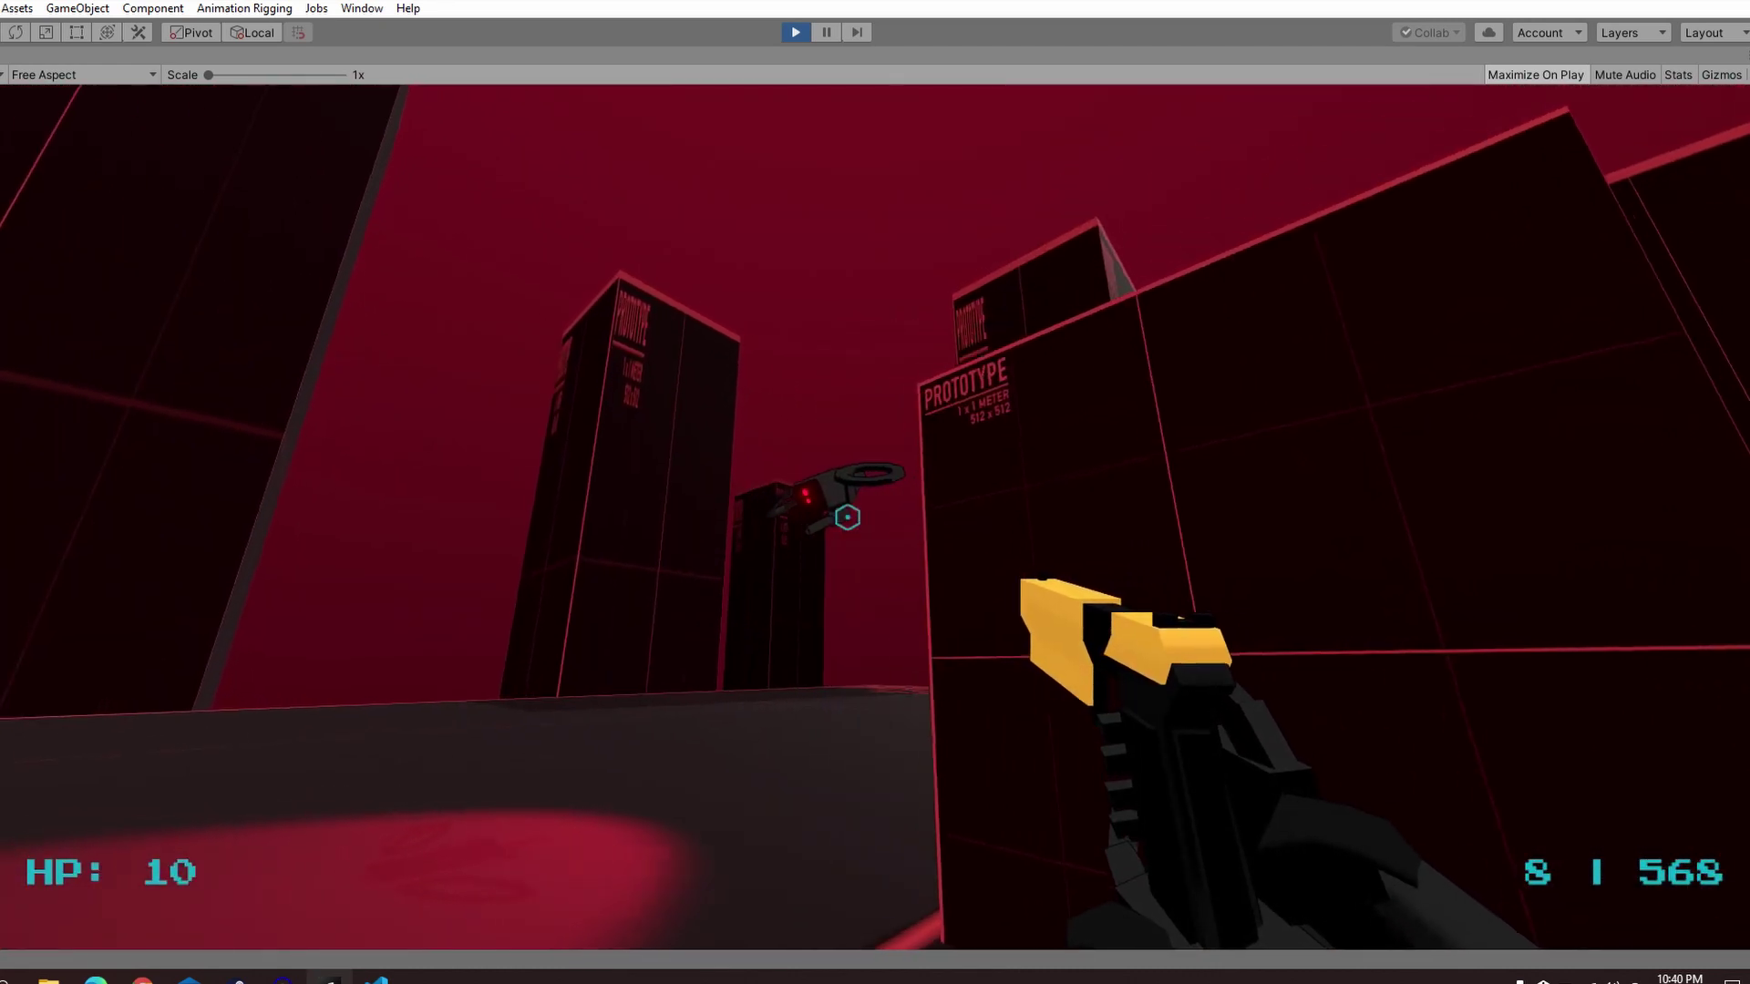
click(848, 516)
key(Escape)
click(847, 471)
click(847, 515)
key(Escape)
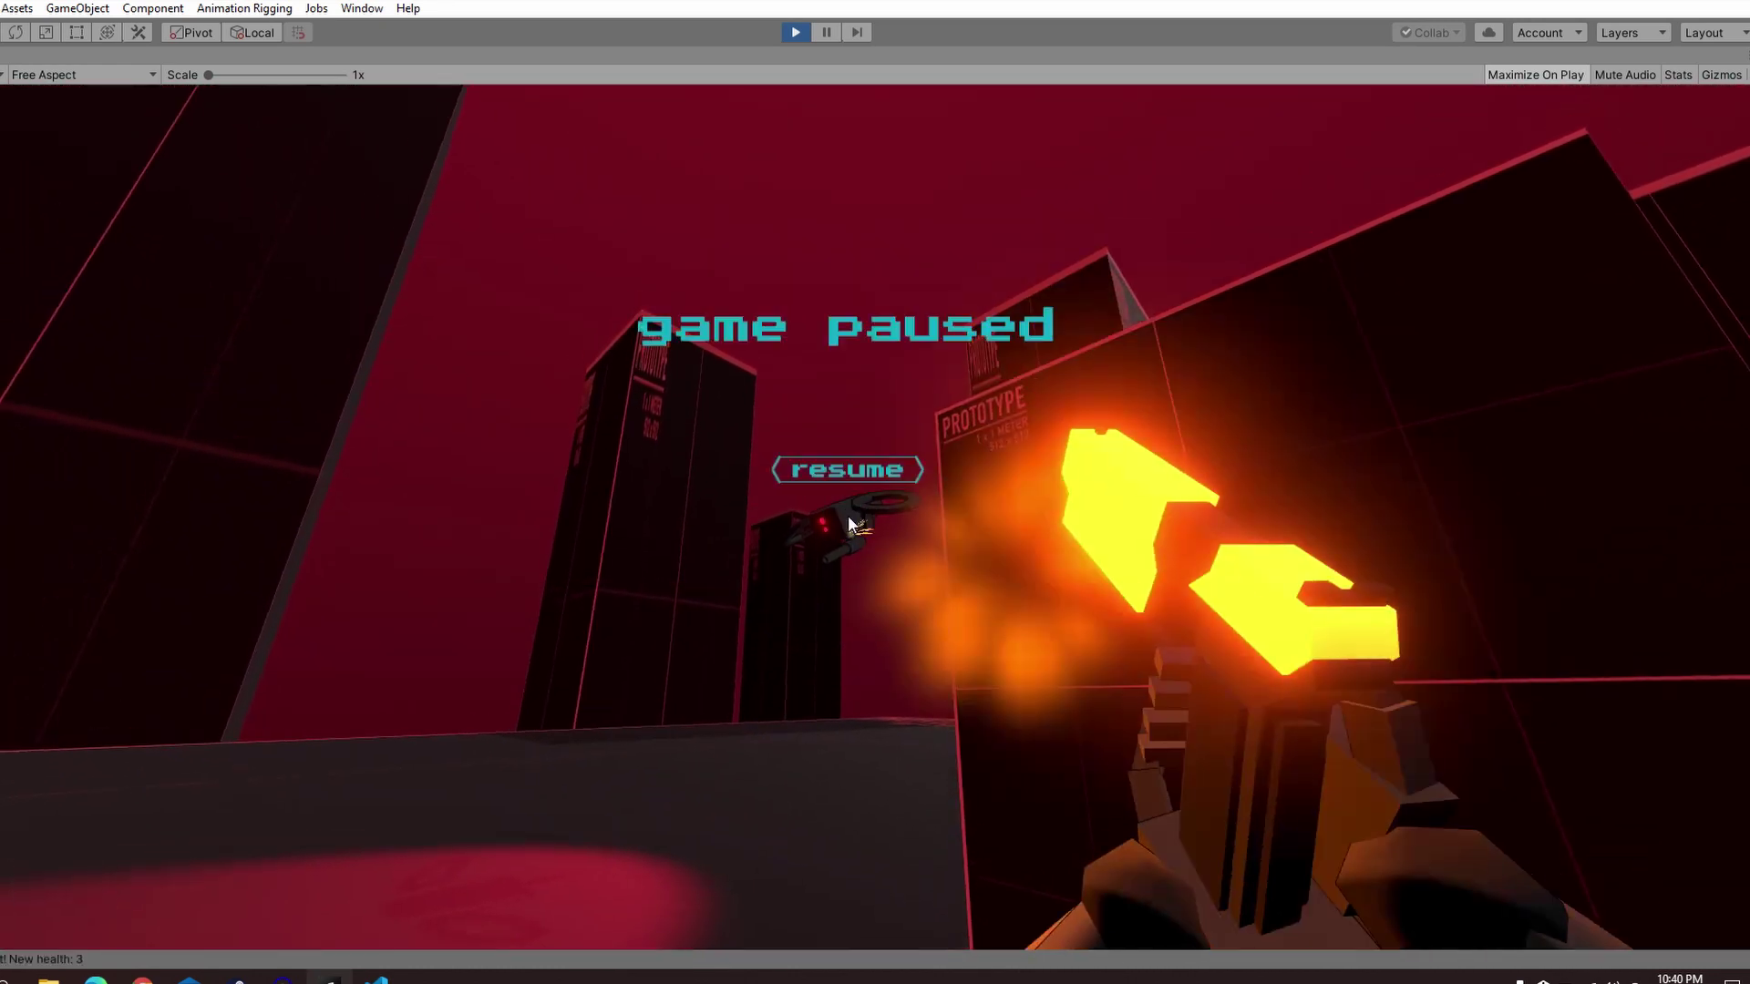
click(825, 473)
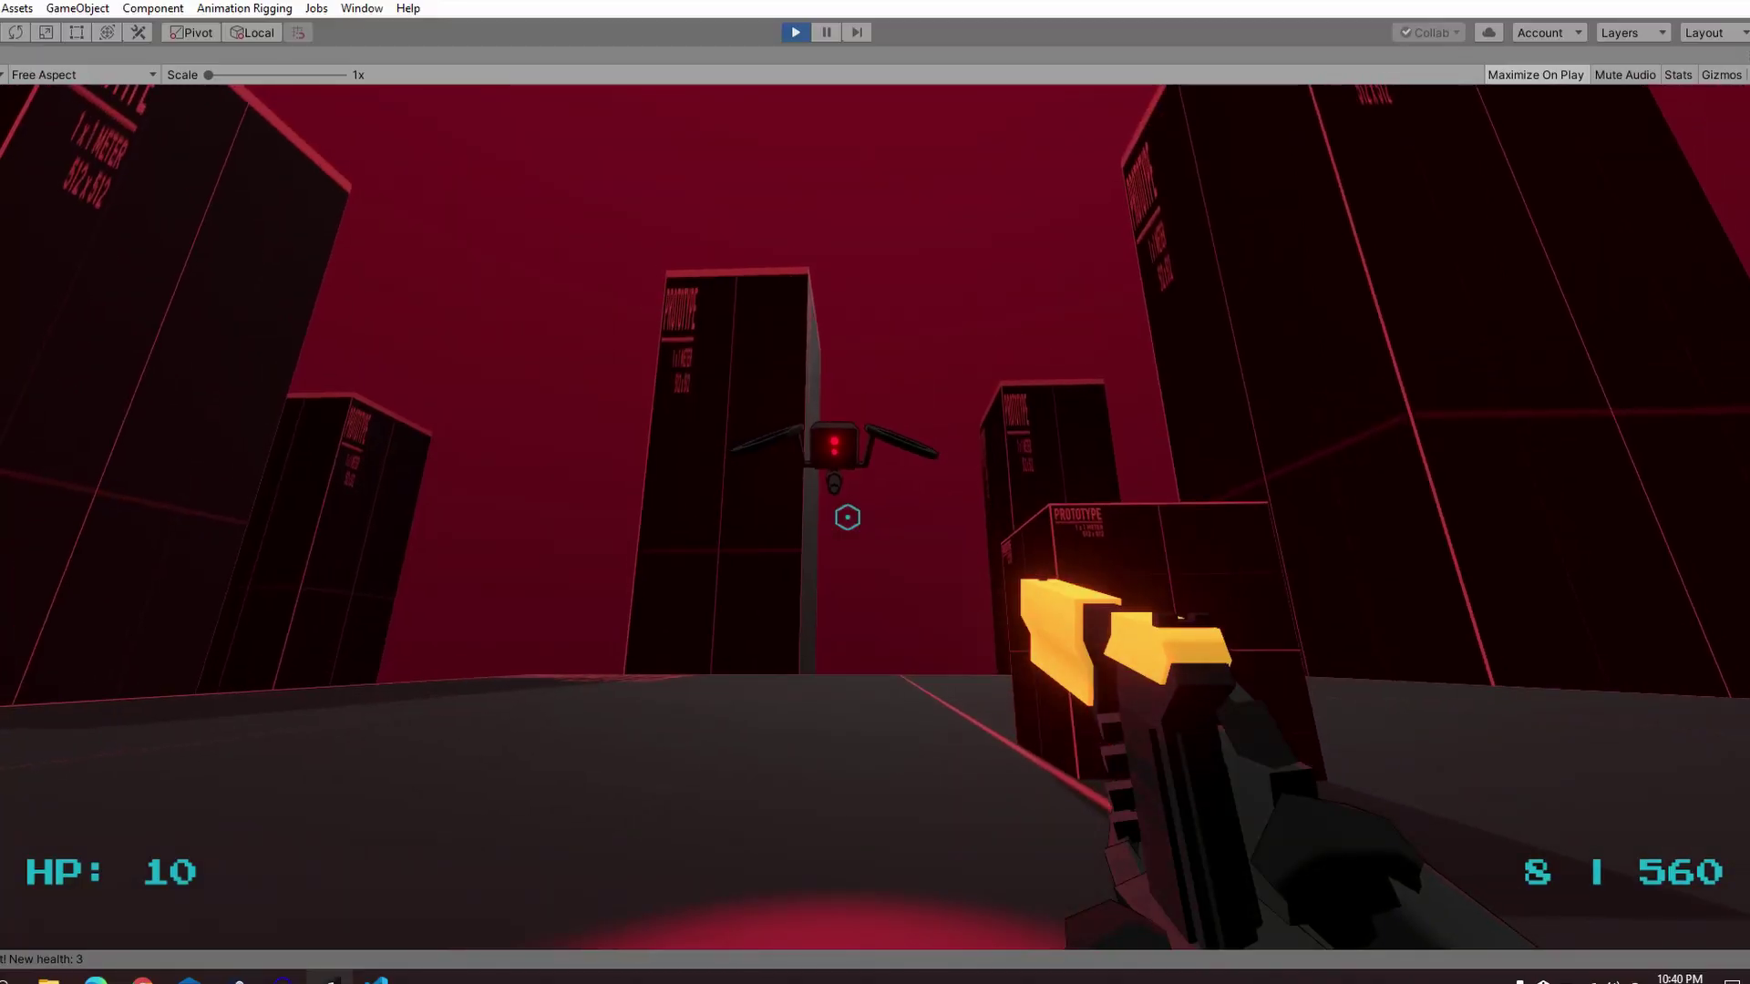
Shoot at the drone with single aimed shots and reload the pistol.
click(847, 517)
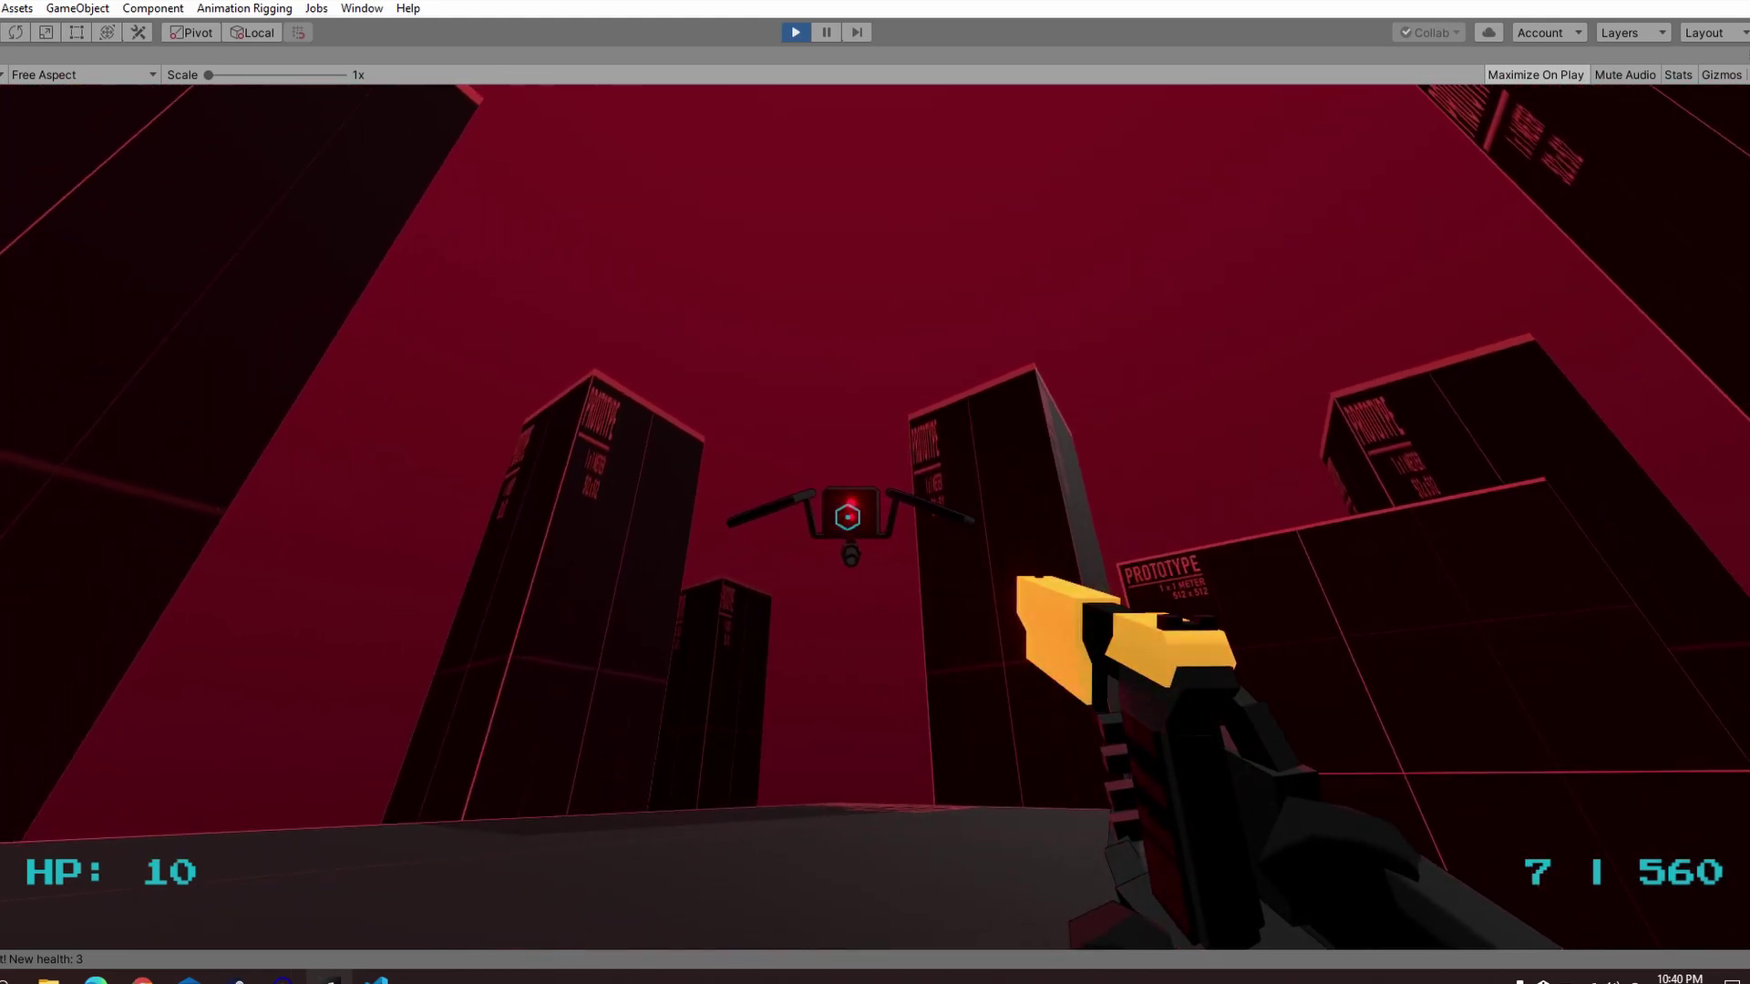
click(847, 518)
click(848, 518)
key(r)
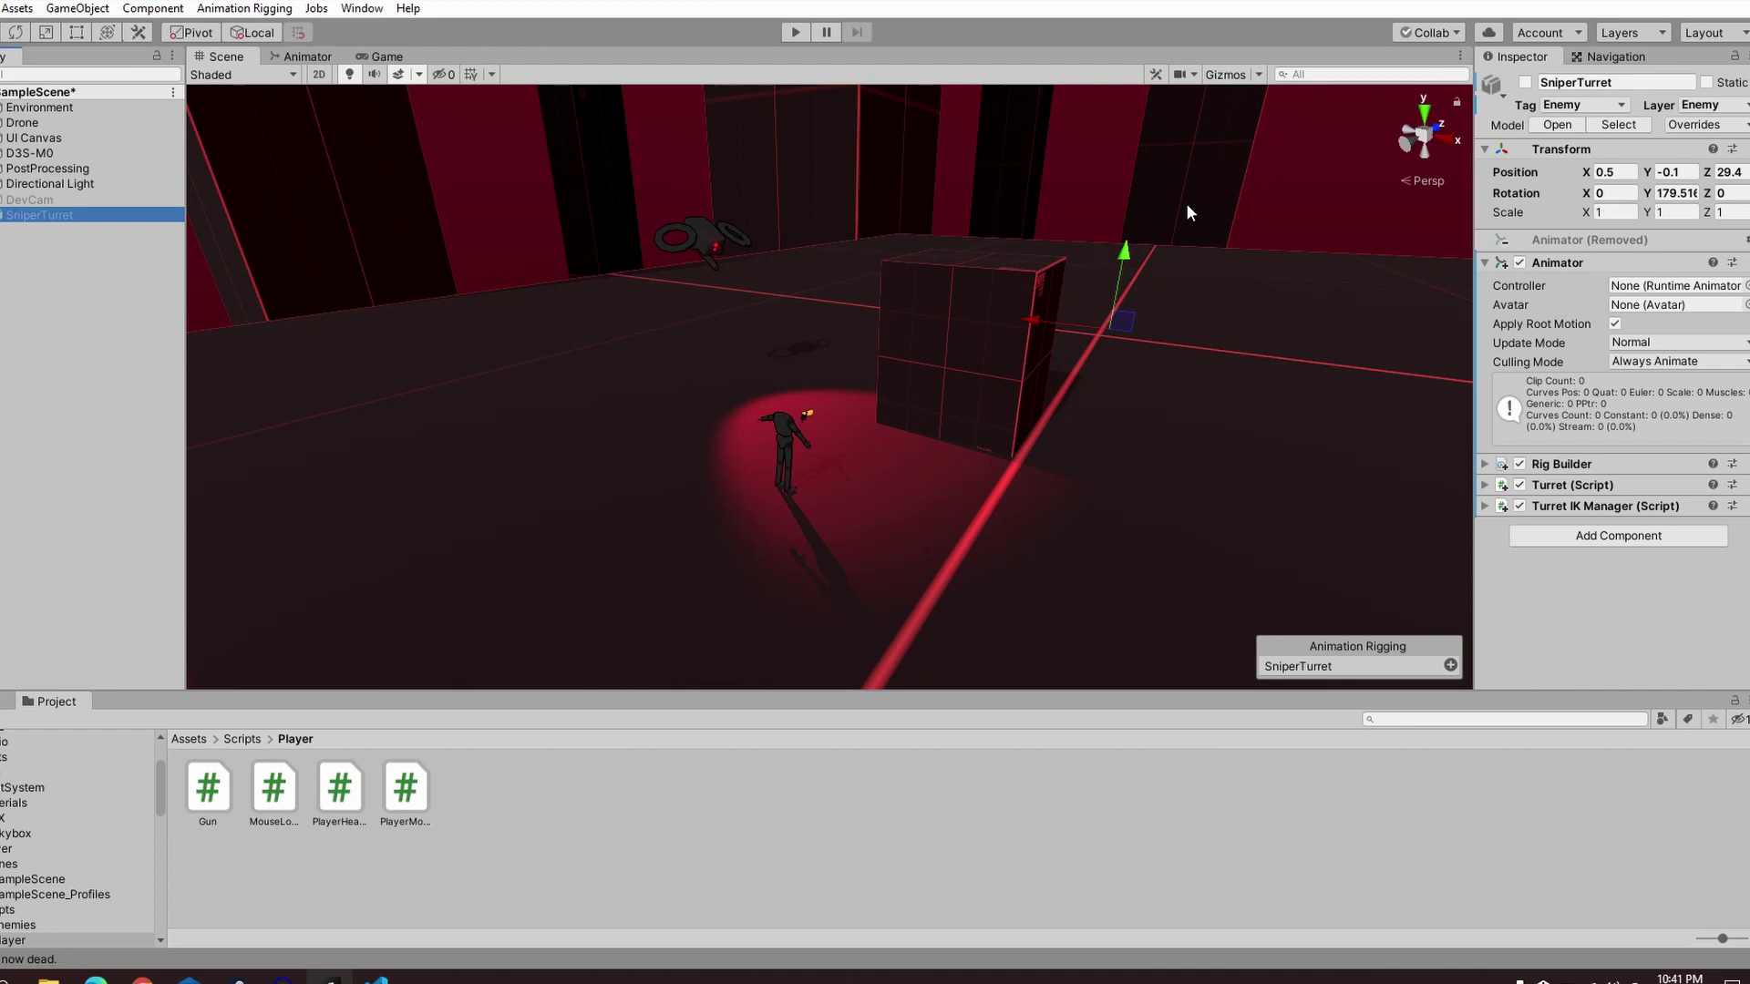
Activate the disabled SniperTurret object in the scene.
right_drag(912, 304, 898, 464)
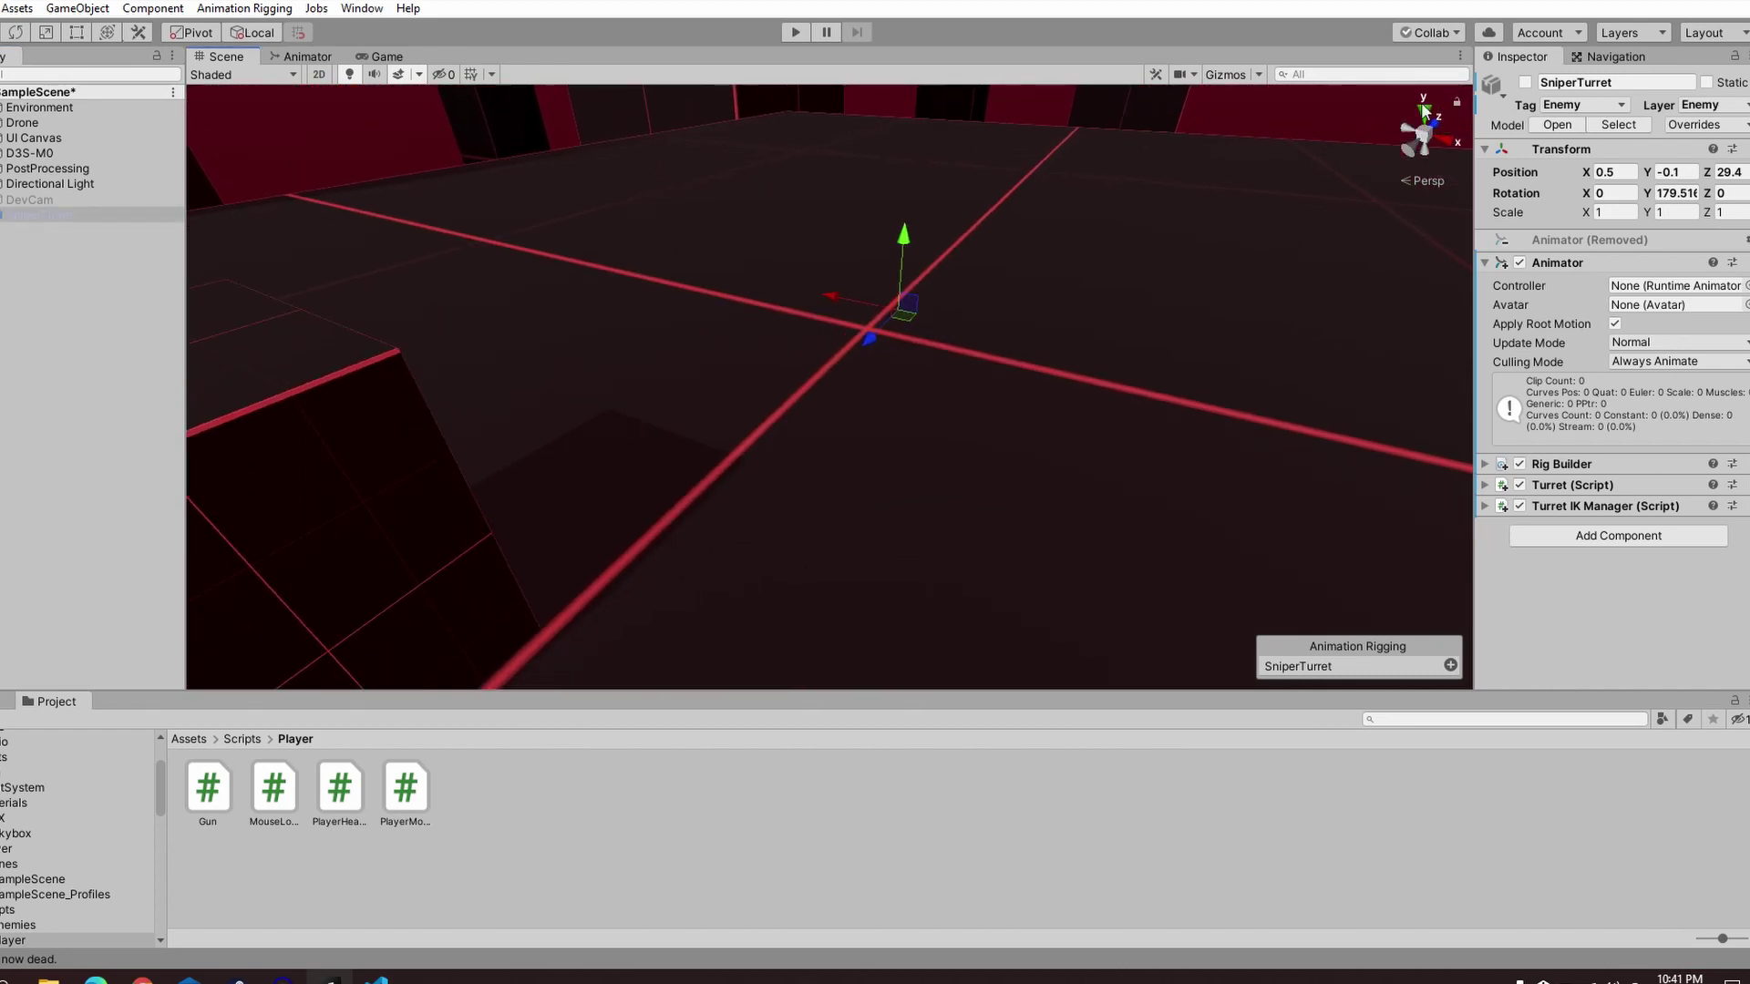
click(1524, 83)
right_drag(1107, 221, 1101, 308)
scroll(1085, 307, up, 6)
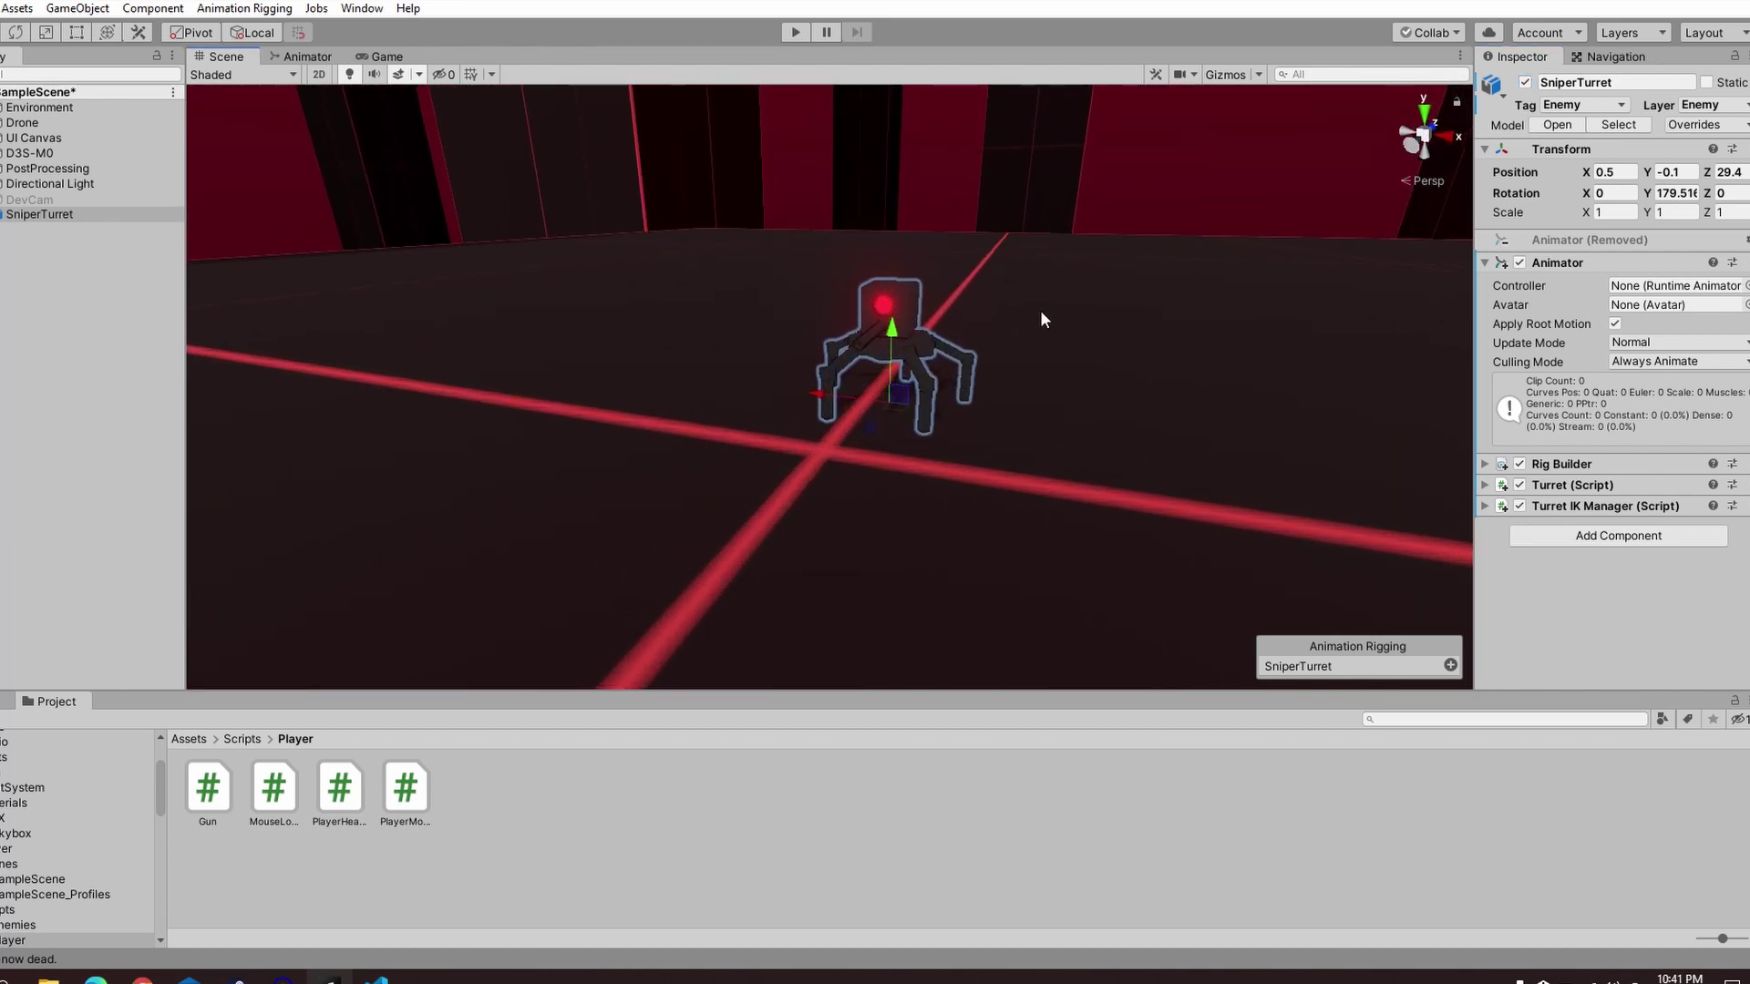
Examine the SniperTurret model and its surroundings from different sides in the Scene view.
click(1036, 341)
right_drag(1004, 399, 1145, 403)
middle_drag(939, 391, 1277, 407)
right_drag(875, 397, 1075, 391)
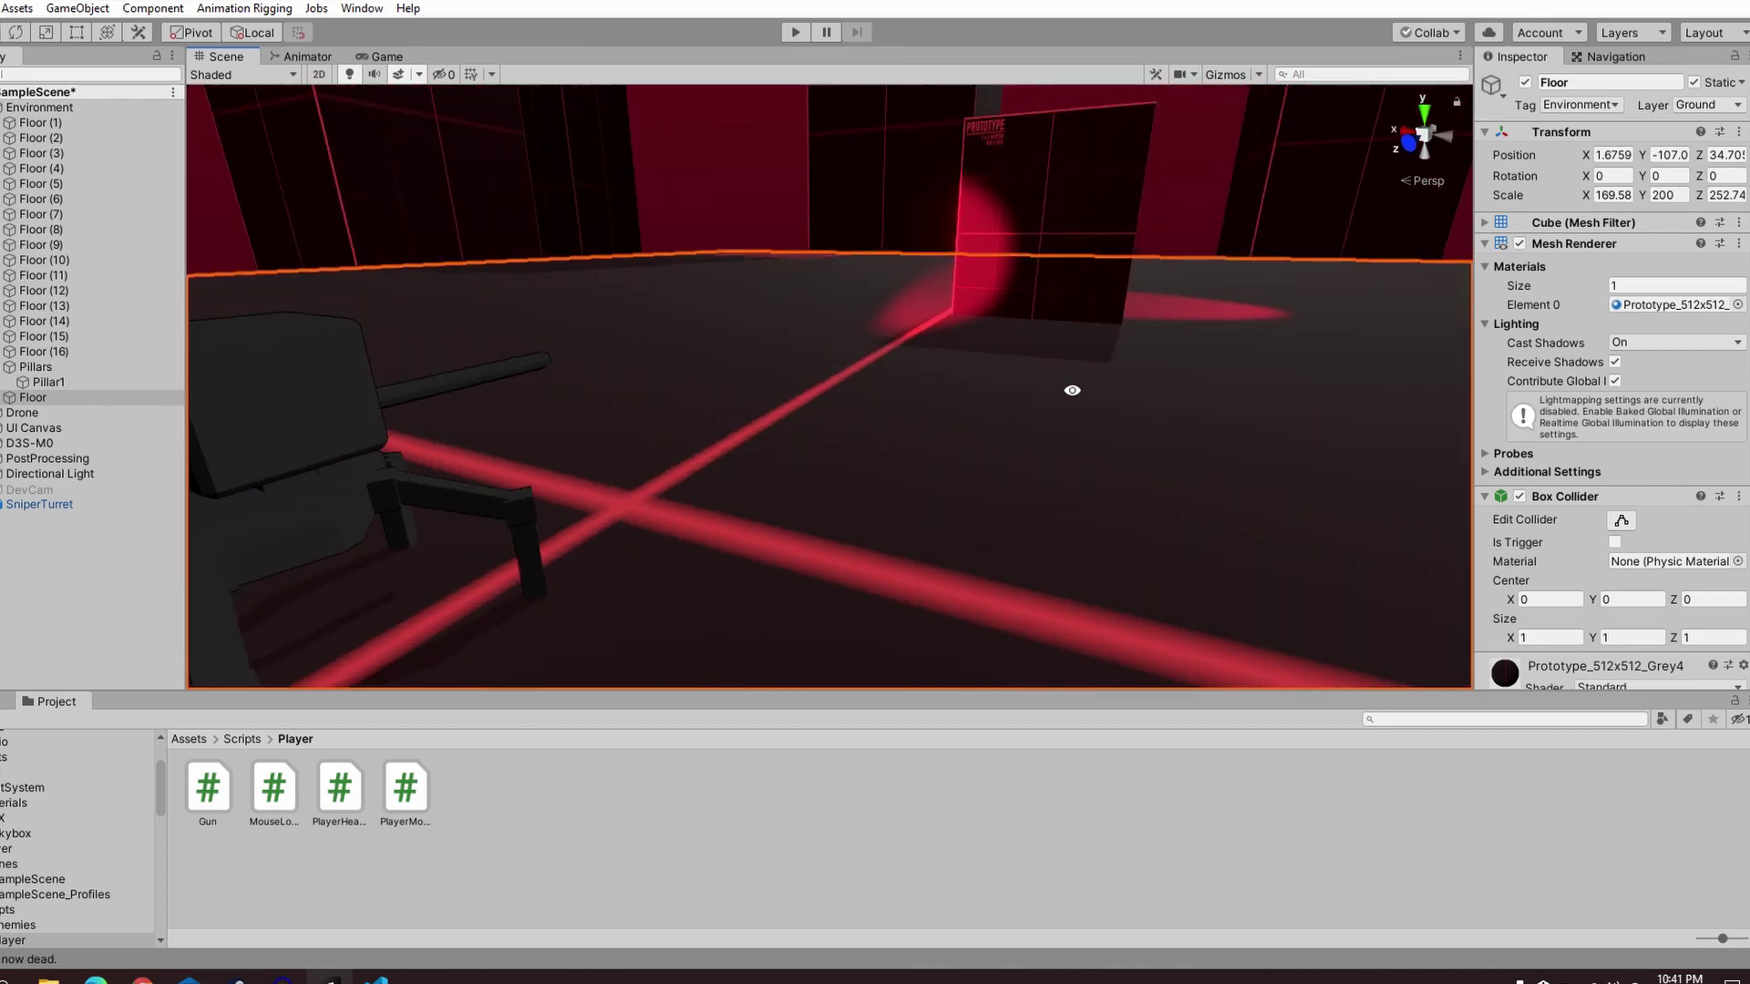
middle_drag(929, 383, 1113, 293)
right_drag(1114, 293, 836, 352)
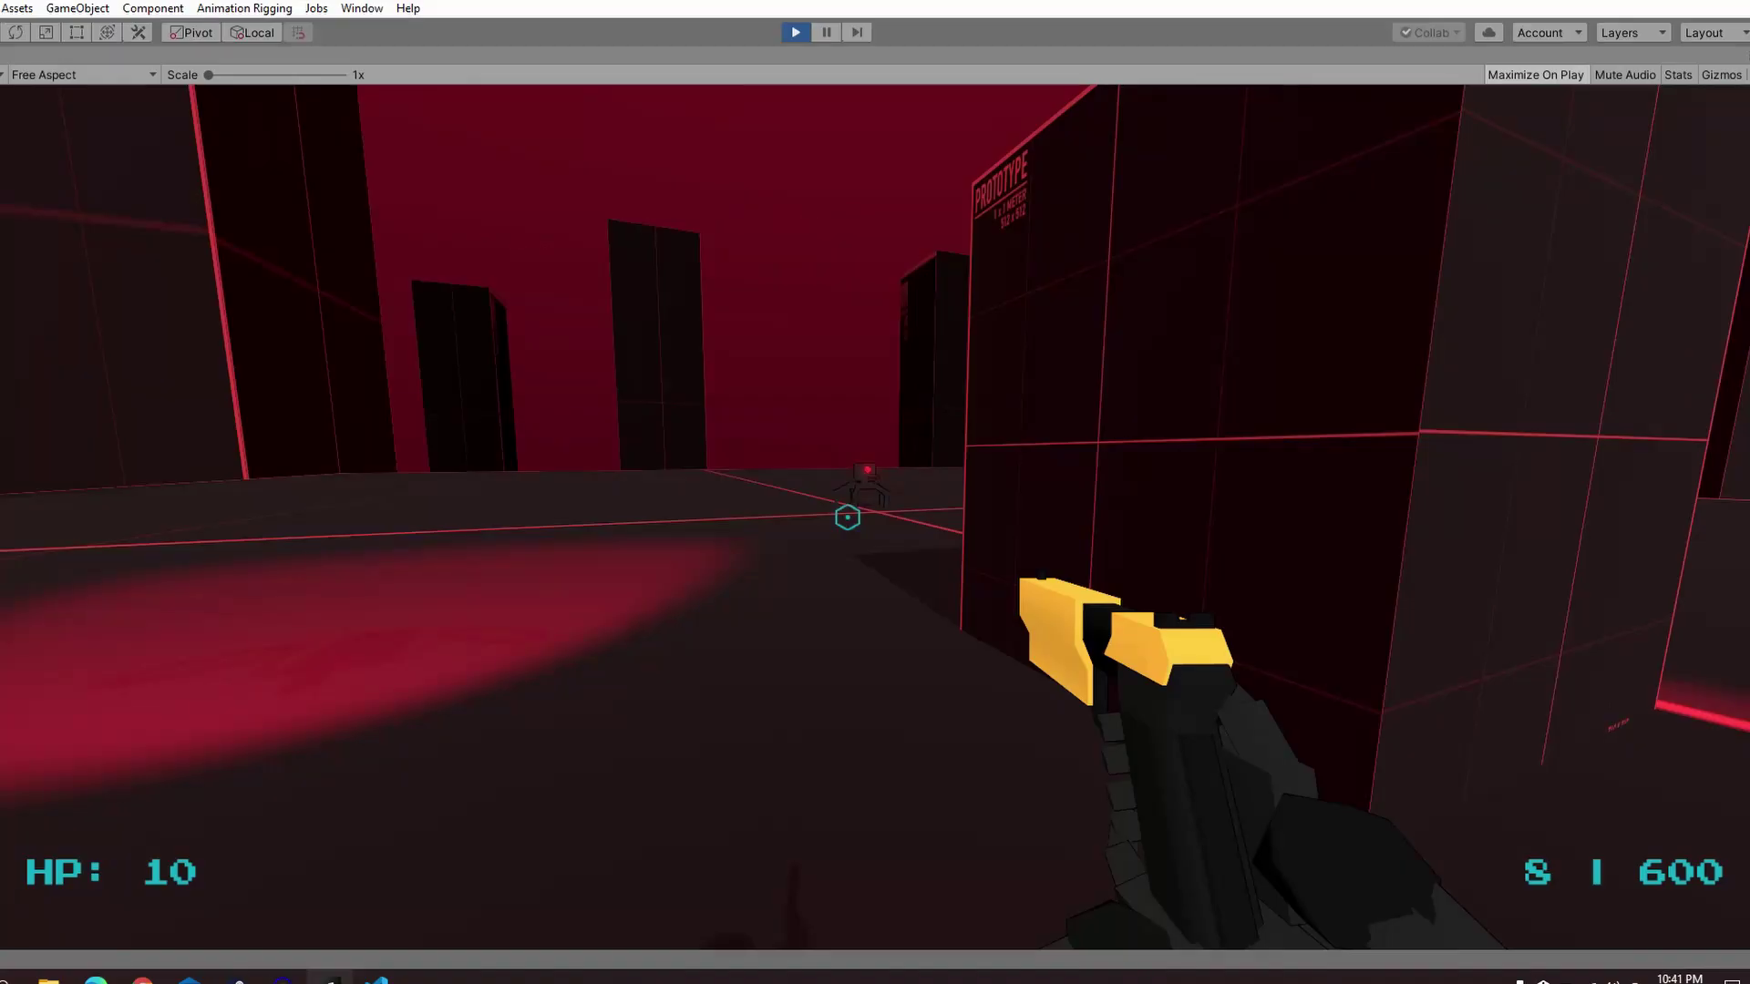
Move toward the sniper turret in the play session and strafe around it to test how it aims.
key(w)
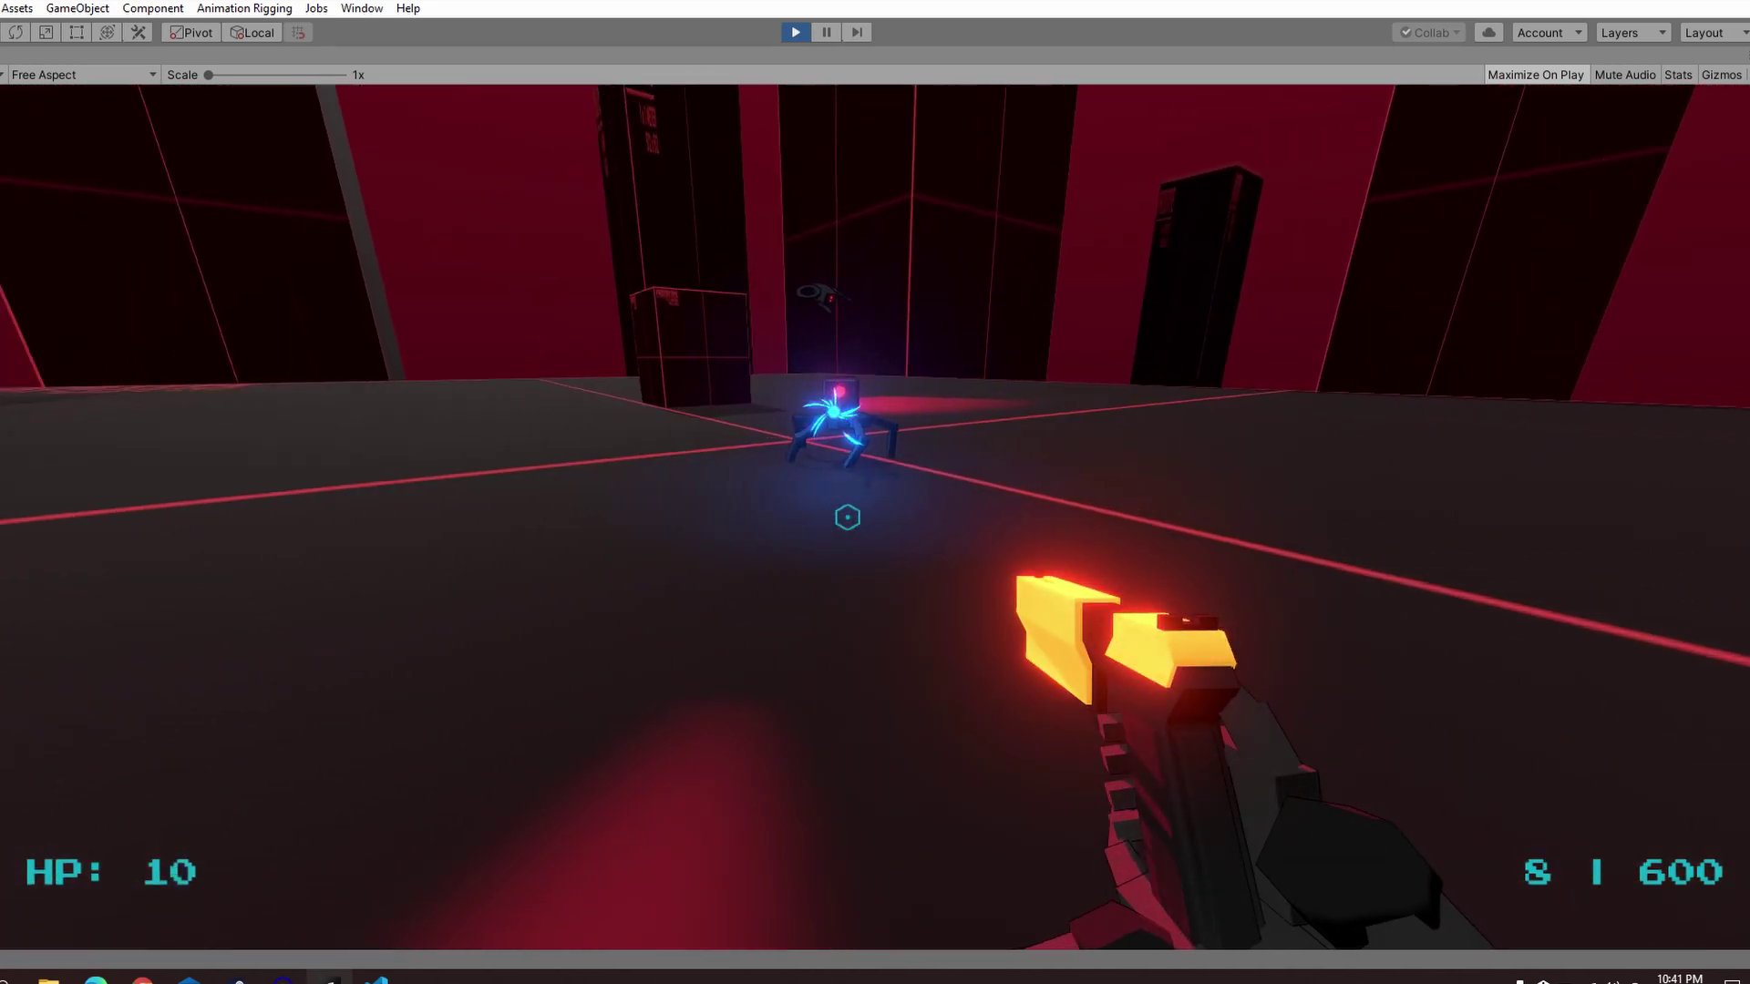
key(a)
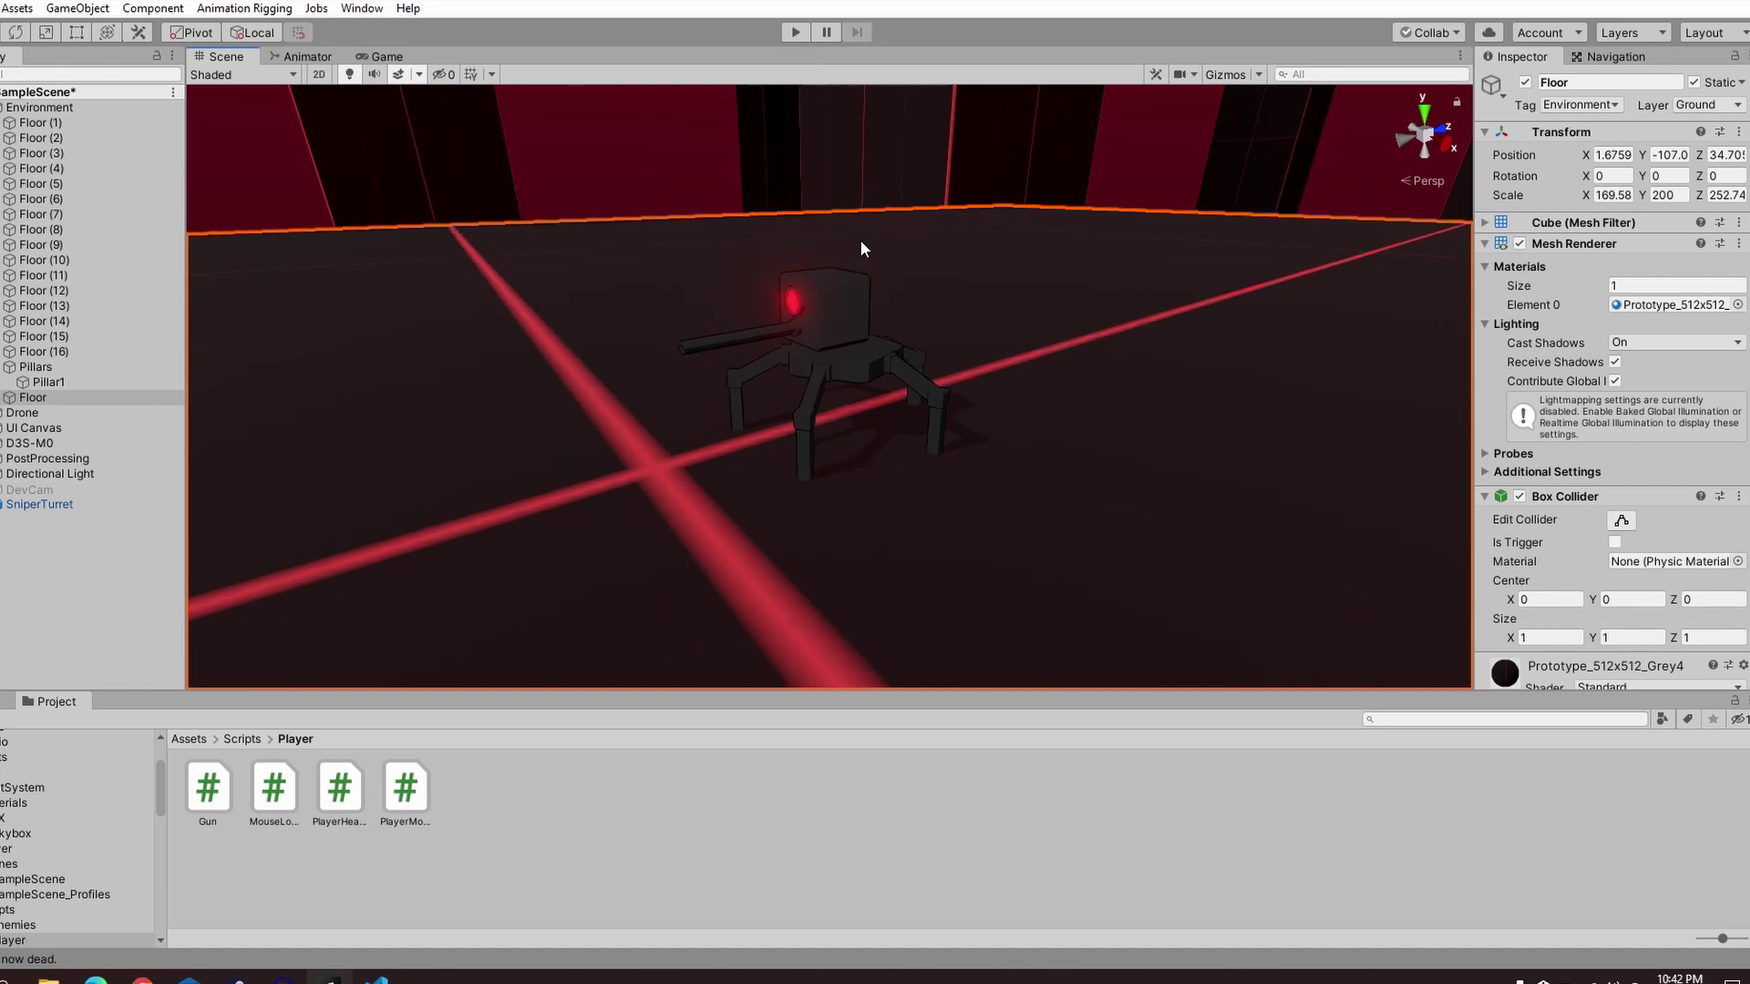
Examine the sniper turret's body and legs from several angles, with its Base object selected while the game runs.
alt+drag(1014, 297, 833, 270)
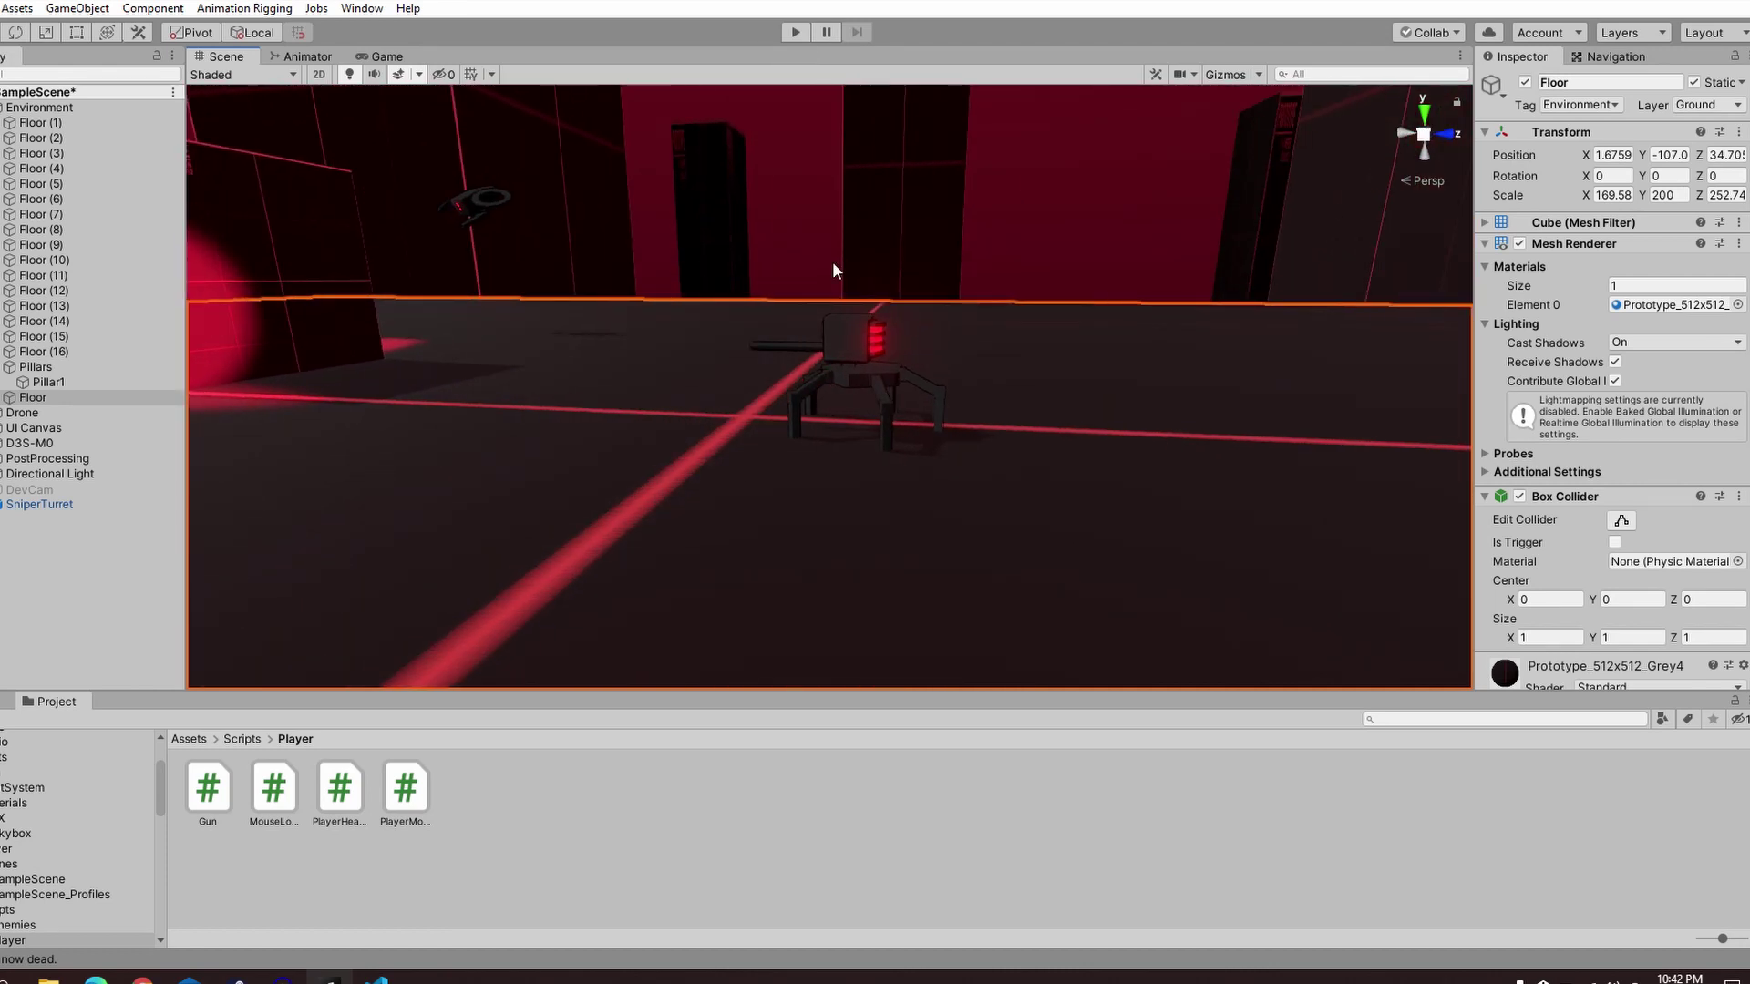
alt+drag(875, 379, 828, 506)
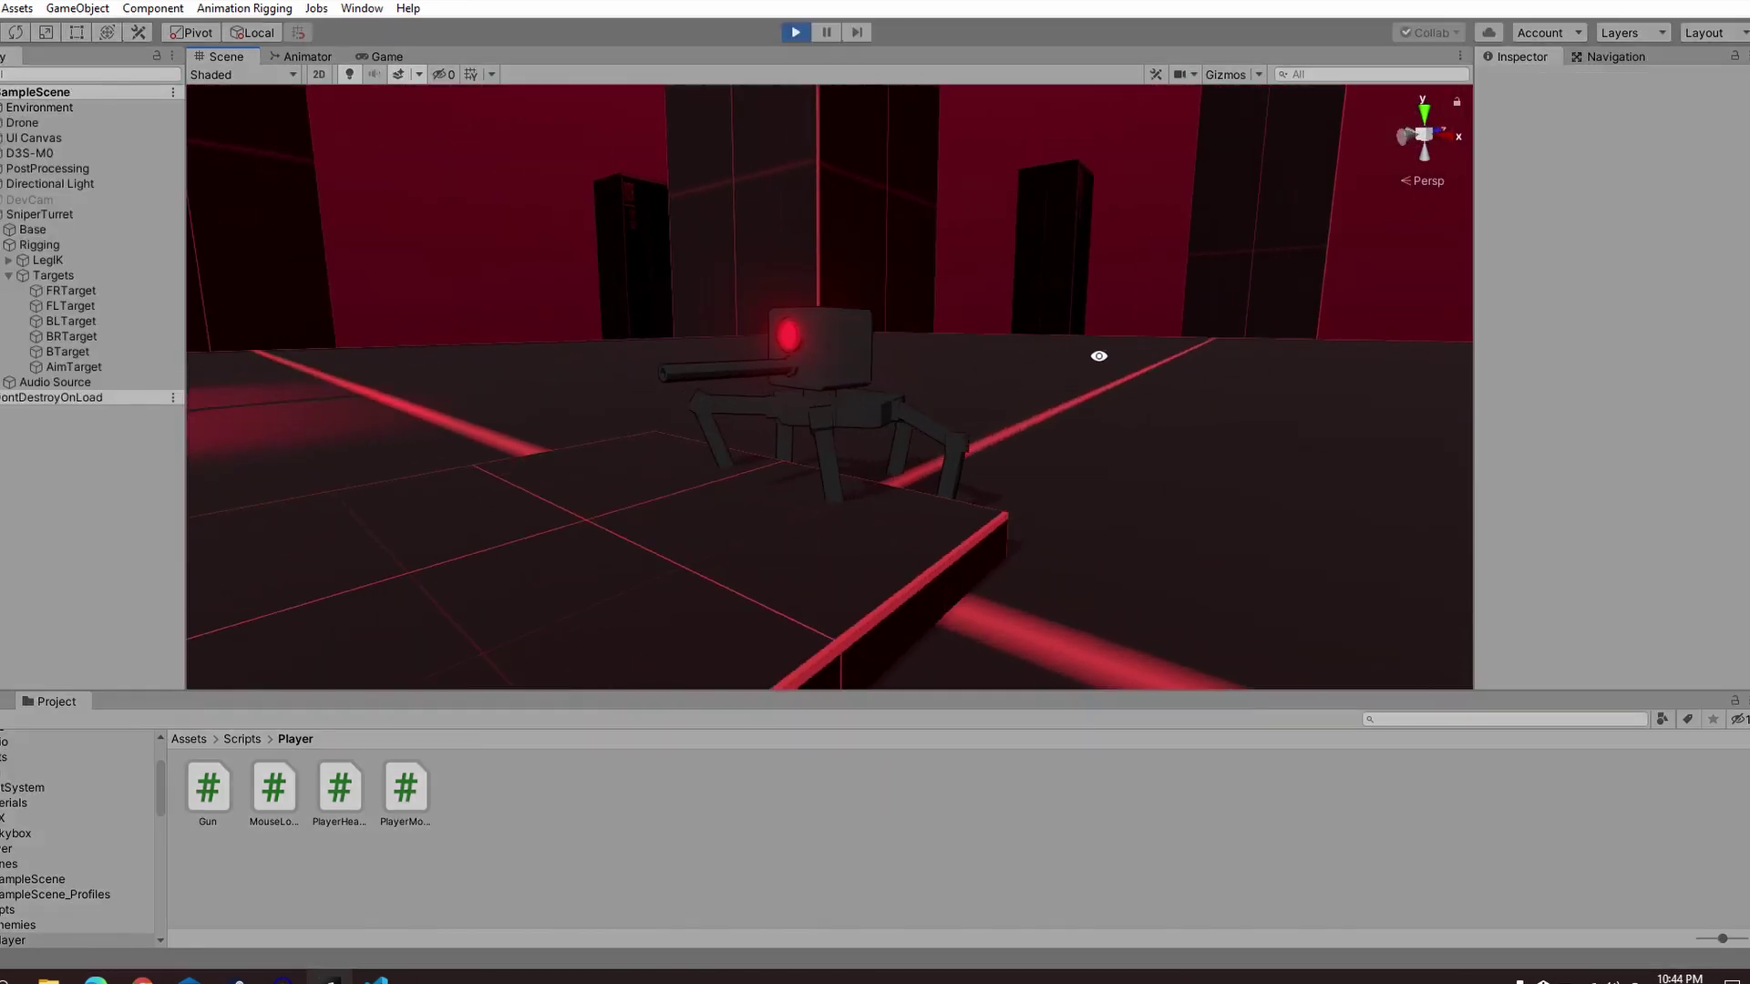
alt+drag(1099, 356, 1010, 357)
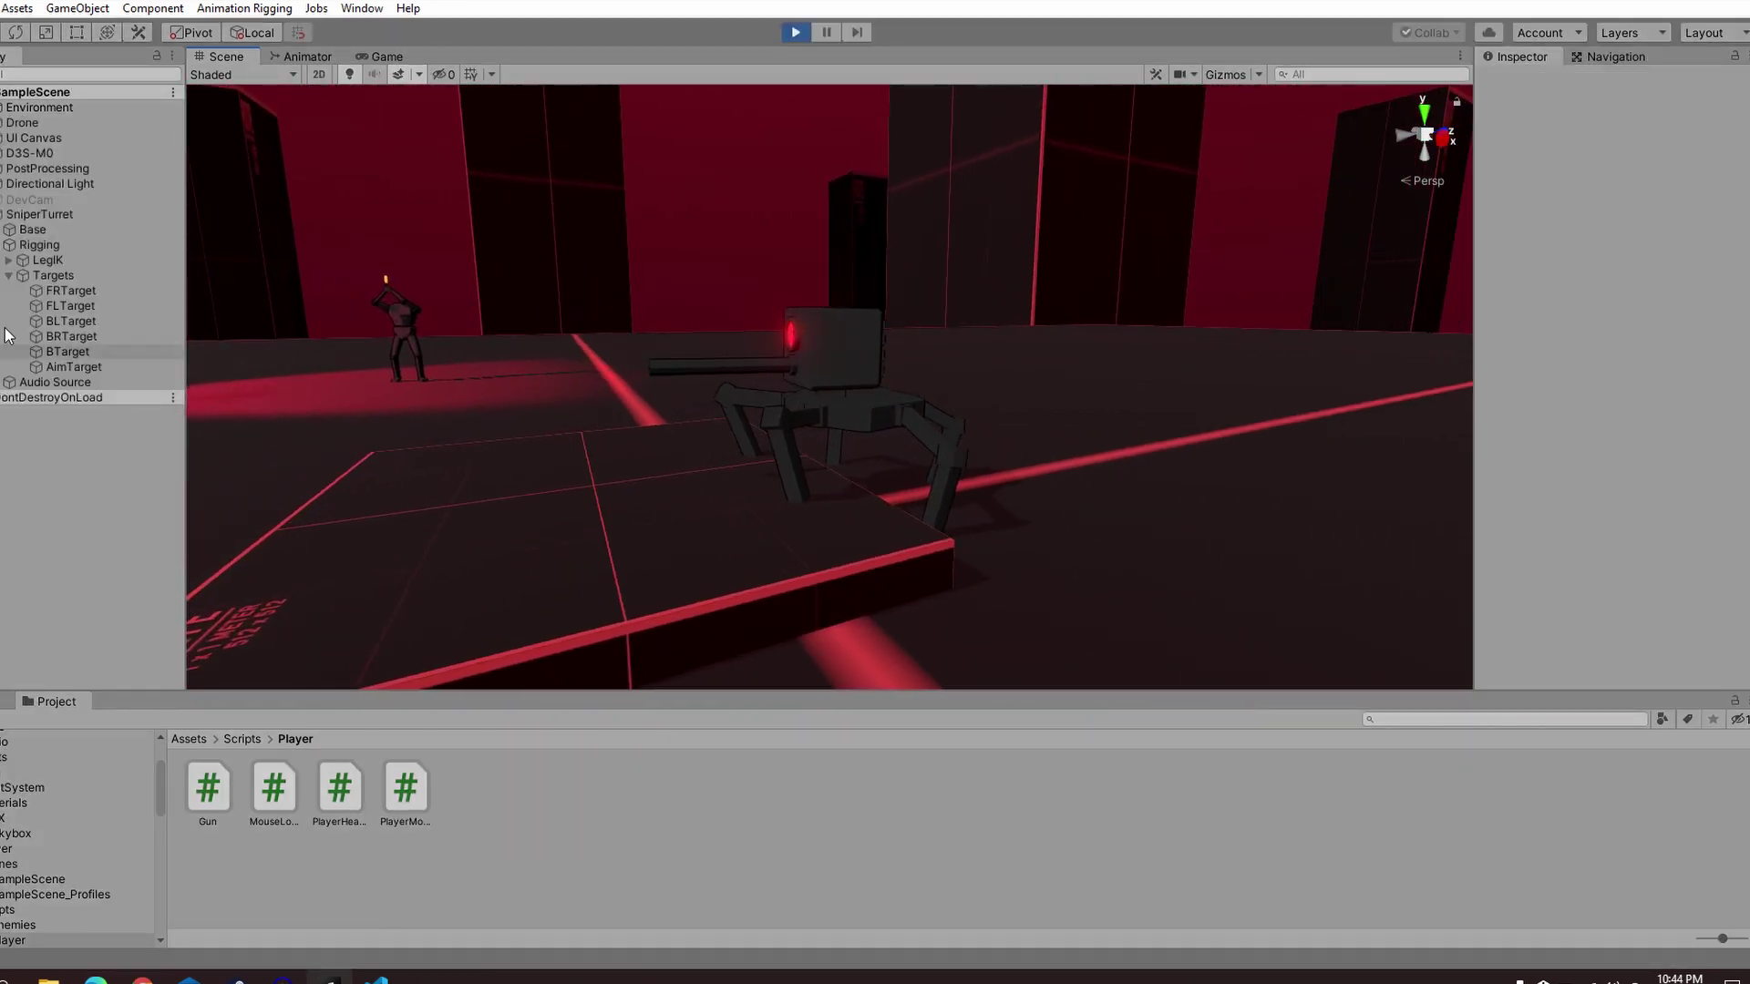
click(27, 230)
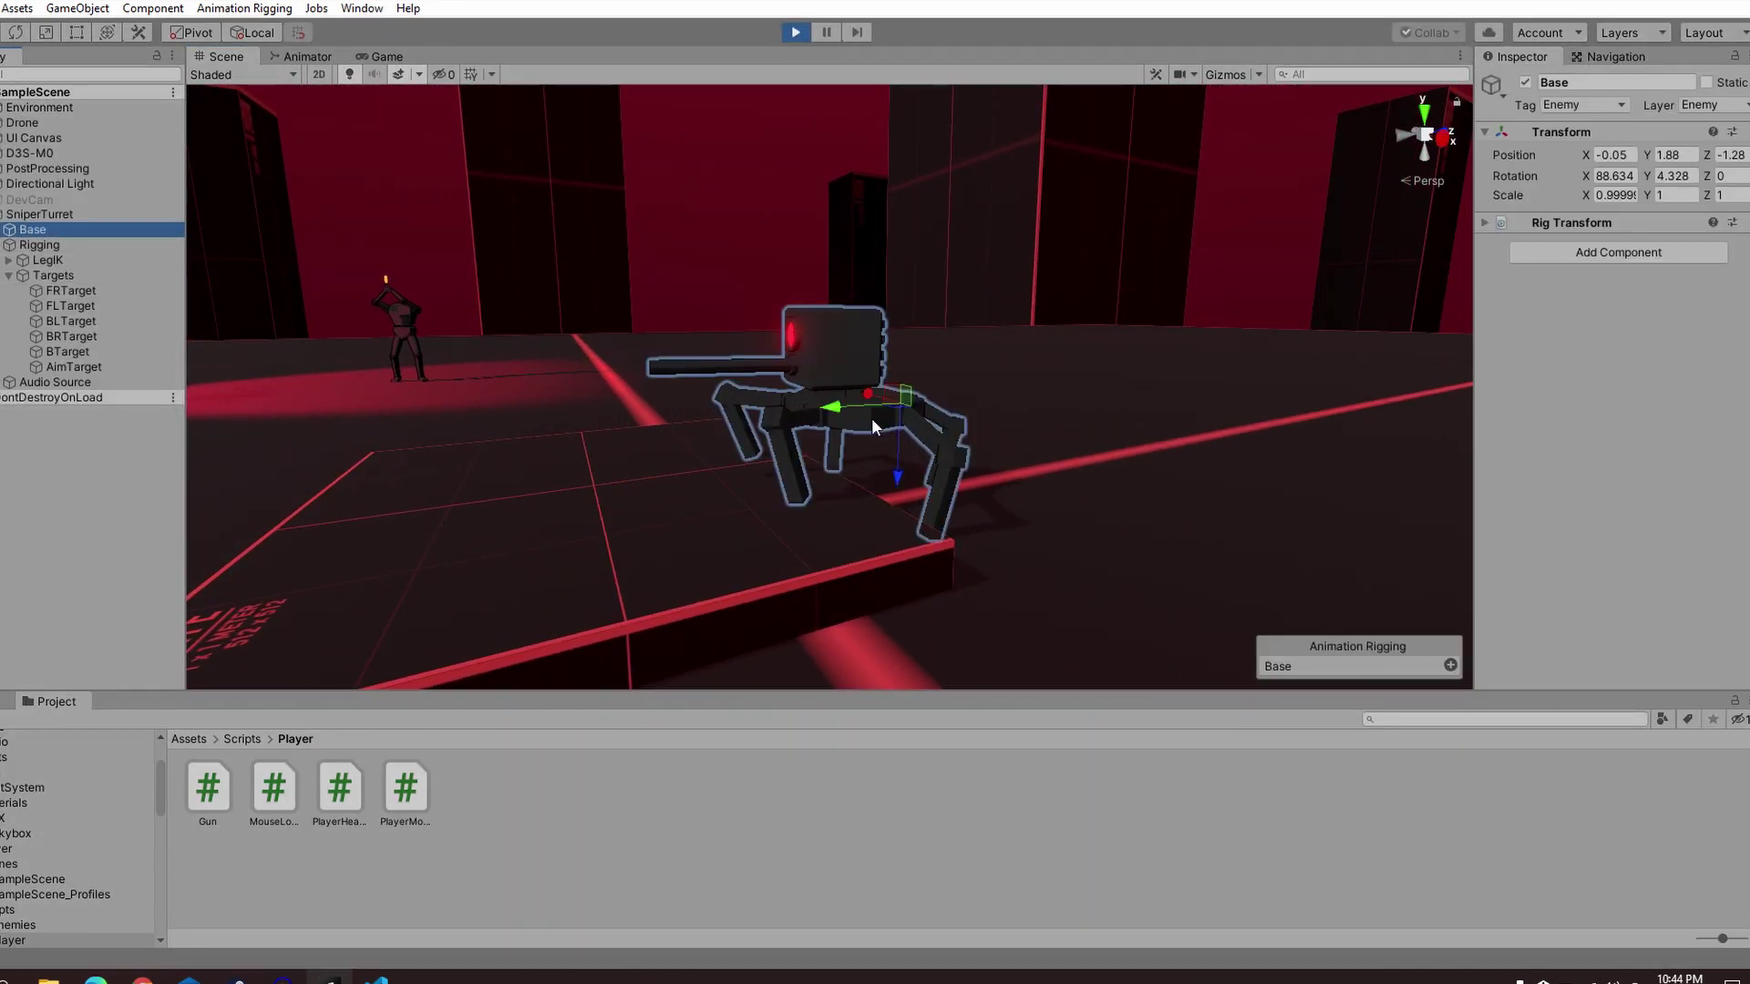
alt+drag(839, 410, 1083, 454)
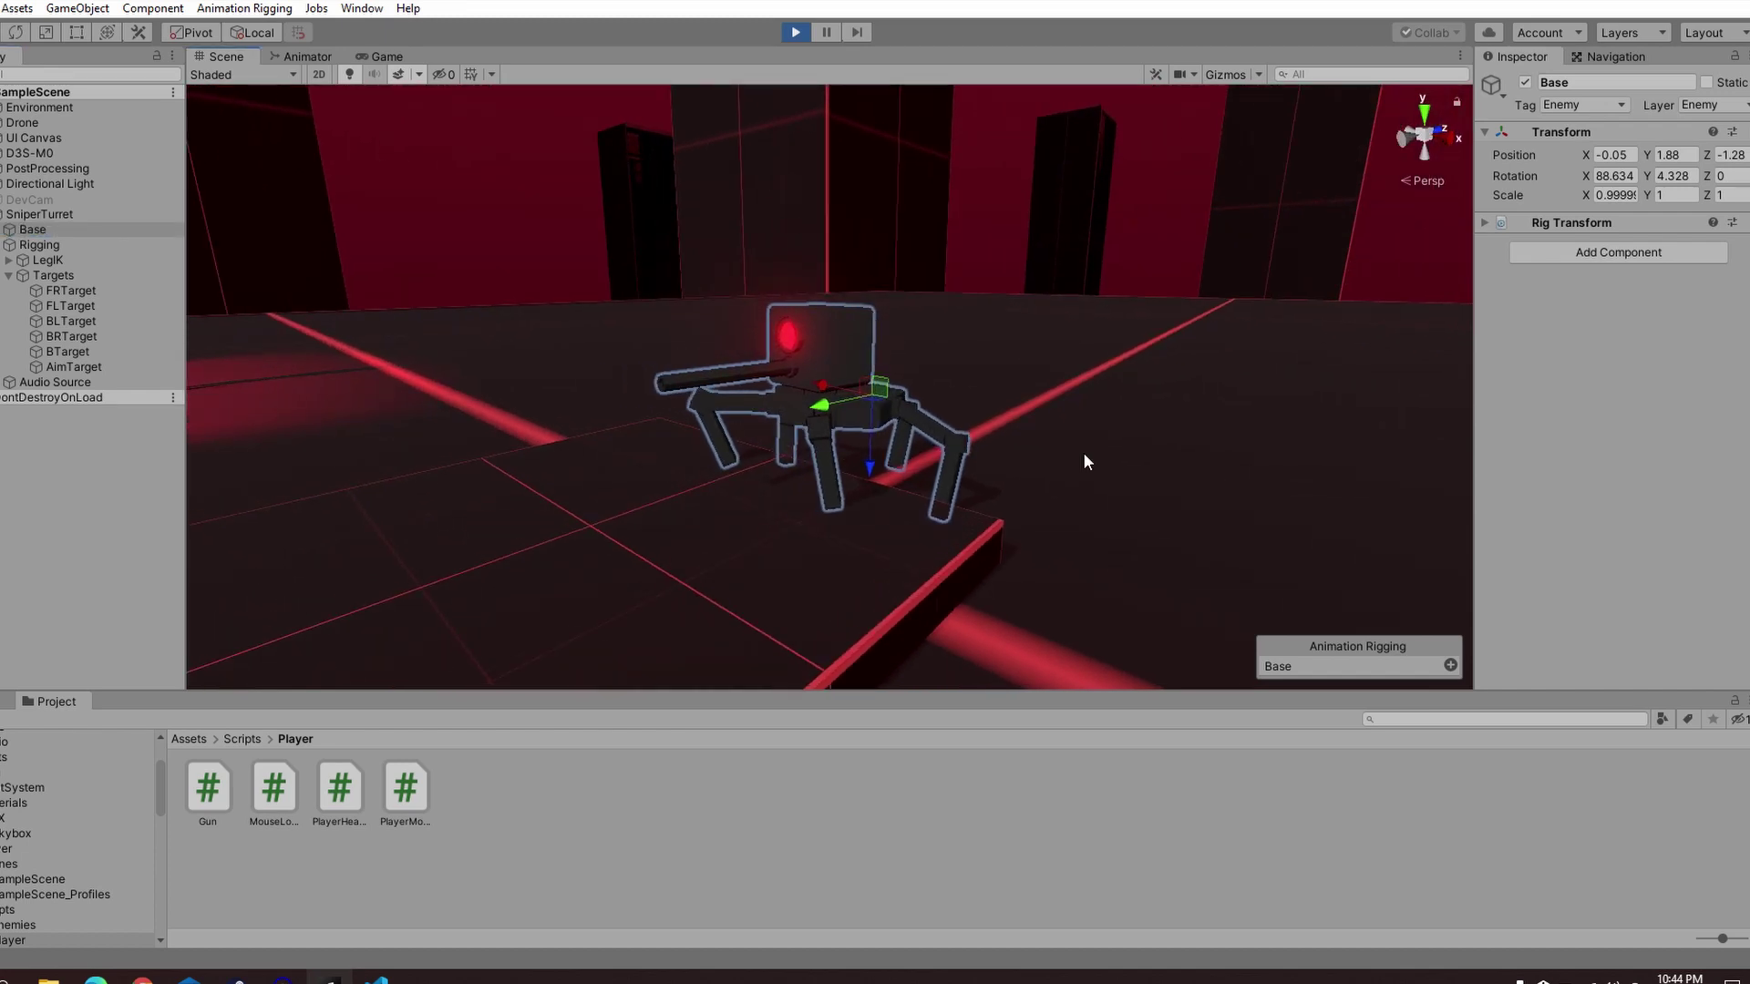
alt+drag(1089, 389, 805, 424)
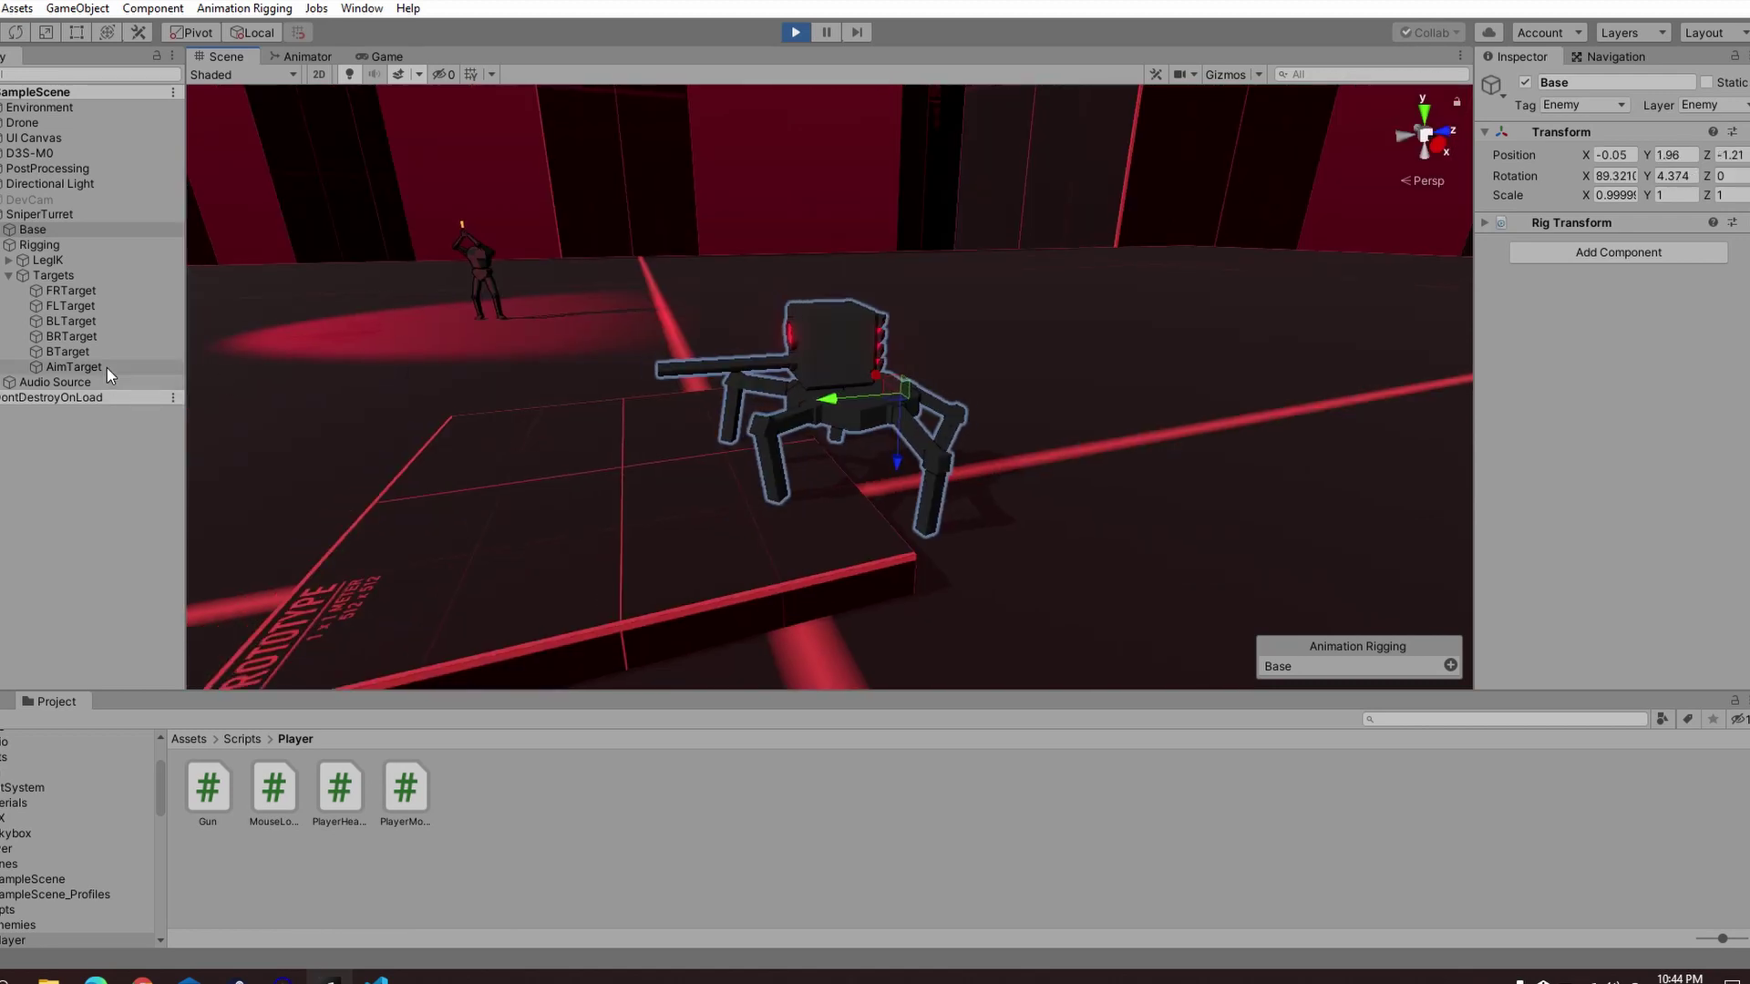
Reposition the turret's AimTarget forward, sideways and vertically during play to test how the head follows it.
click(107, 373)
alt+drag(811, 438, 772, 475)
right_drag(771, 475, 752, 511)
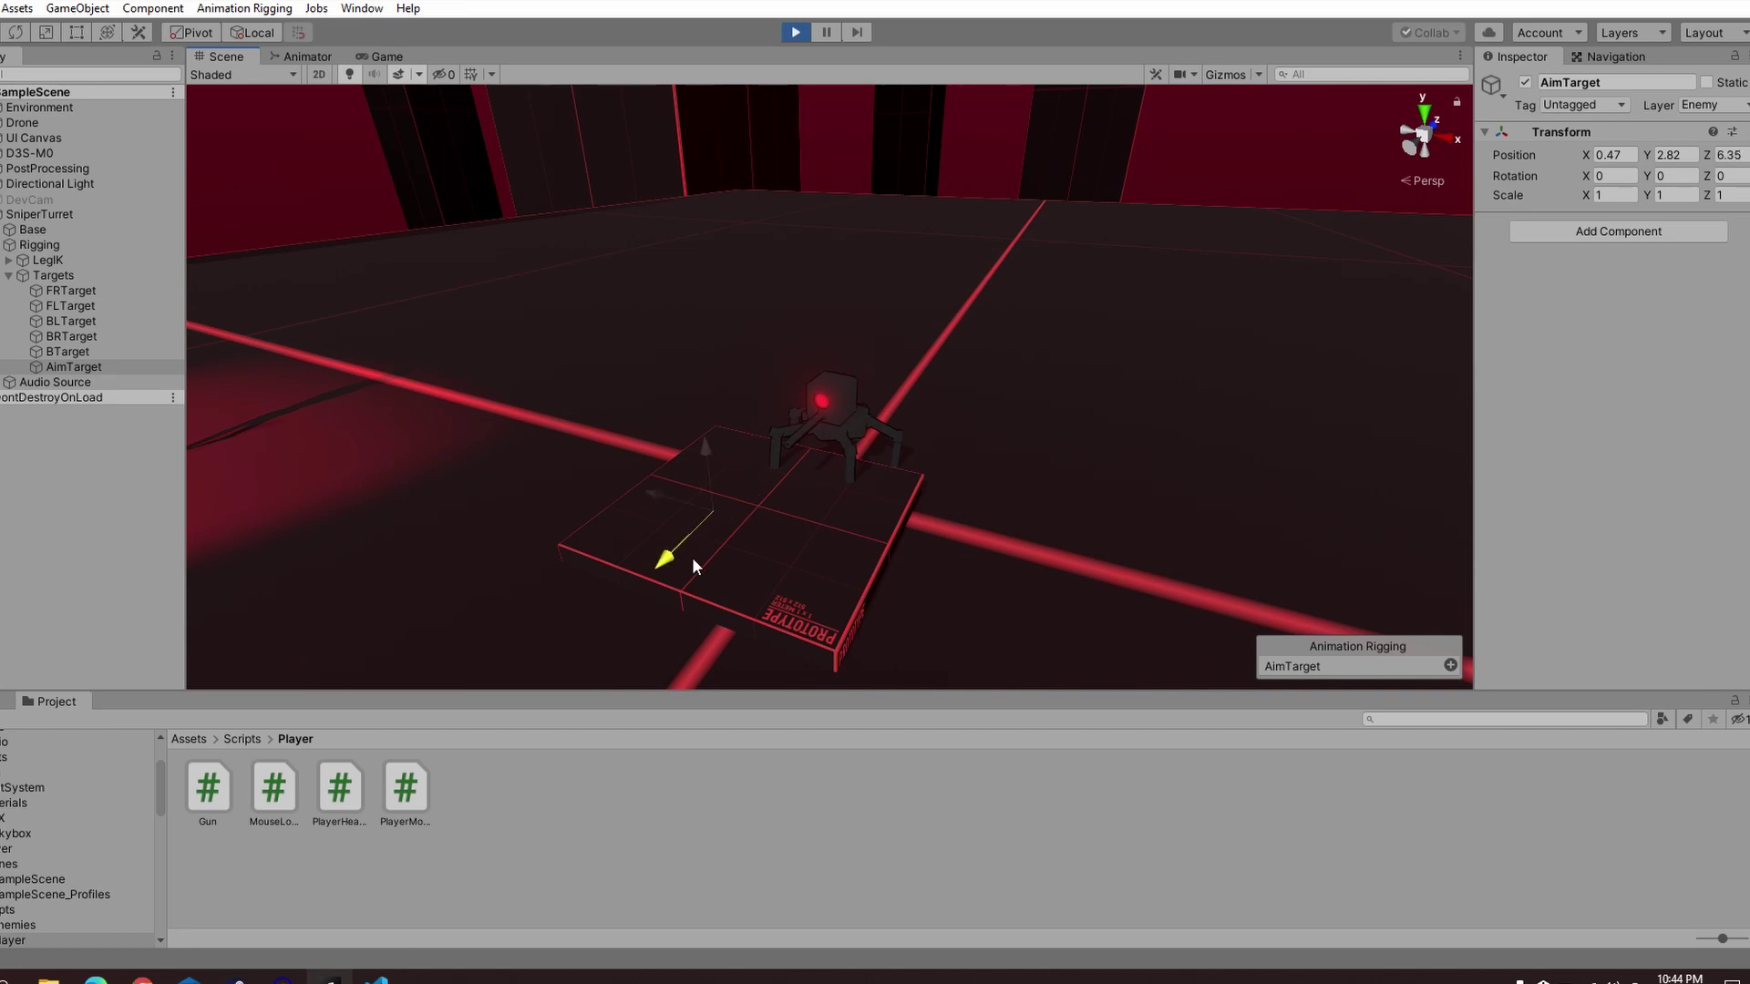
drag(693, 558, 666, 587)
alt+drag(865, 501, 596, 403)
alt+drag(591, 434, 867, 494)
alt+drag(695, 461, 827, 512)
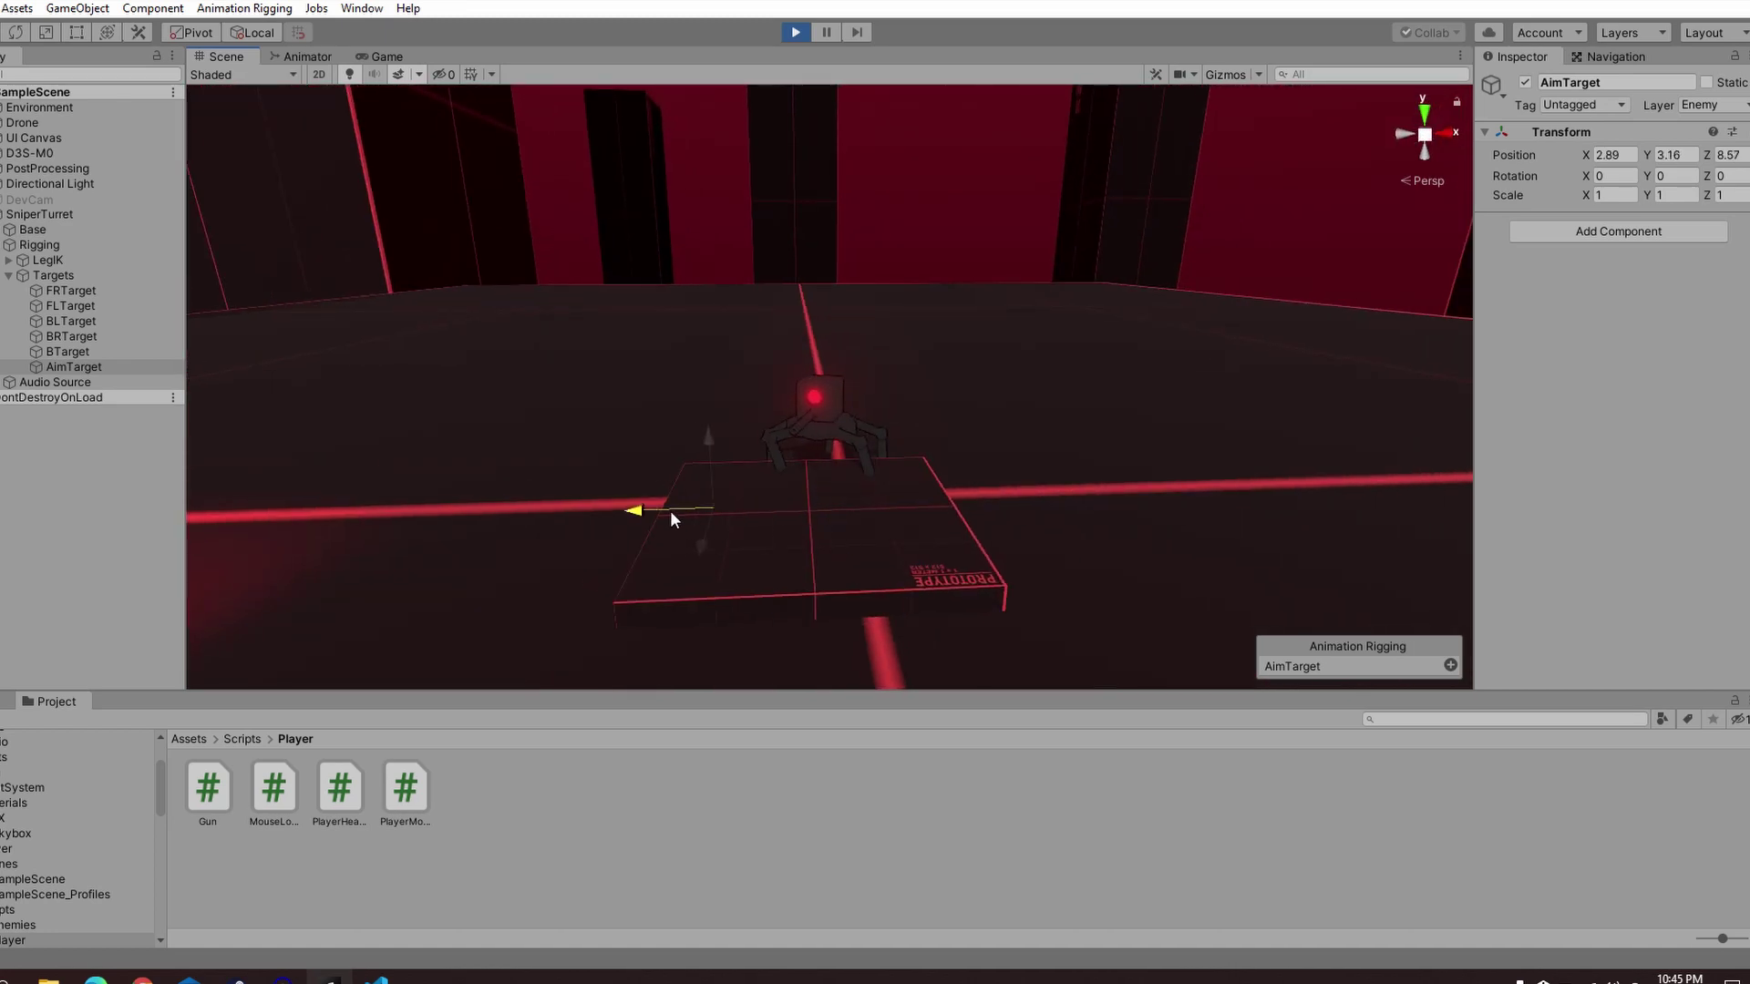
drag(565, 502, 1199, 511)
drag(1105, 454, 1119, 410)
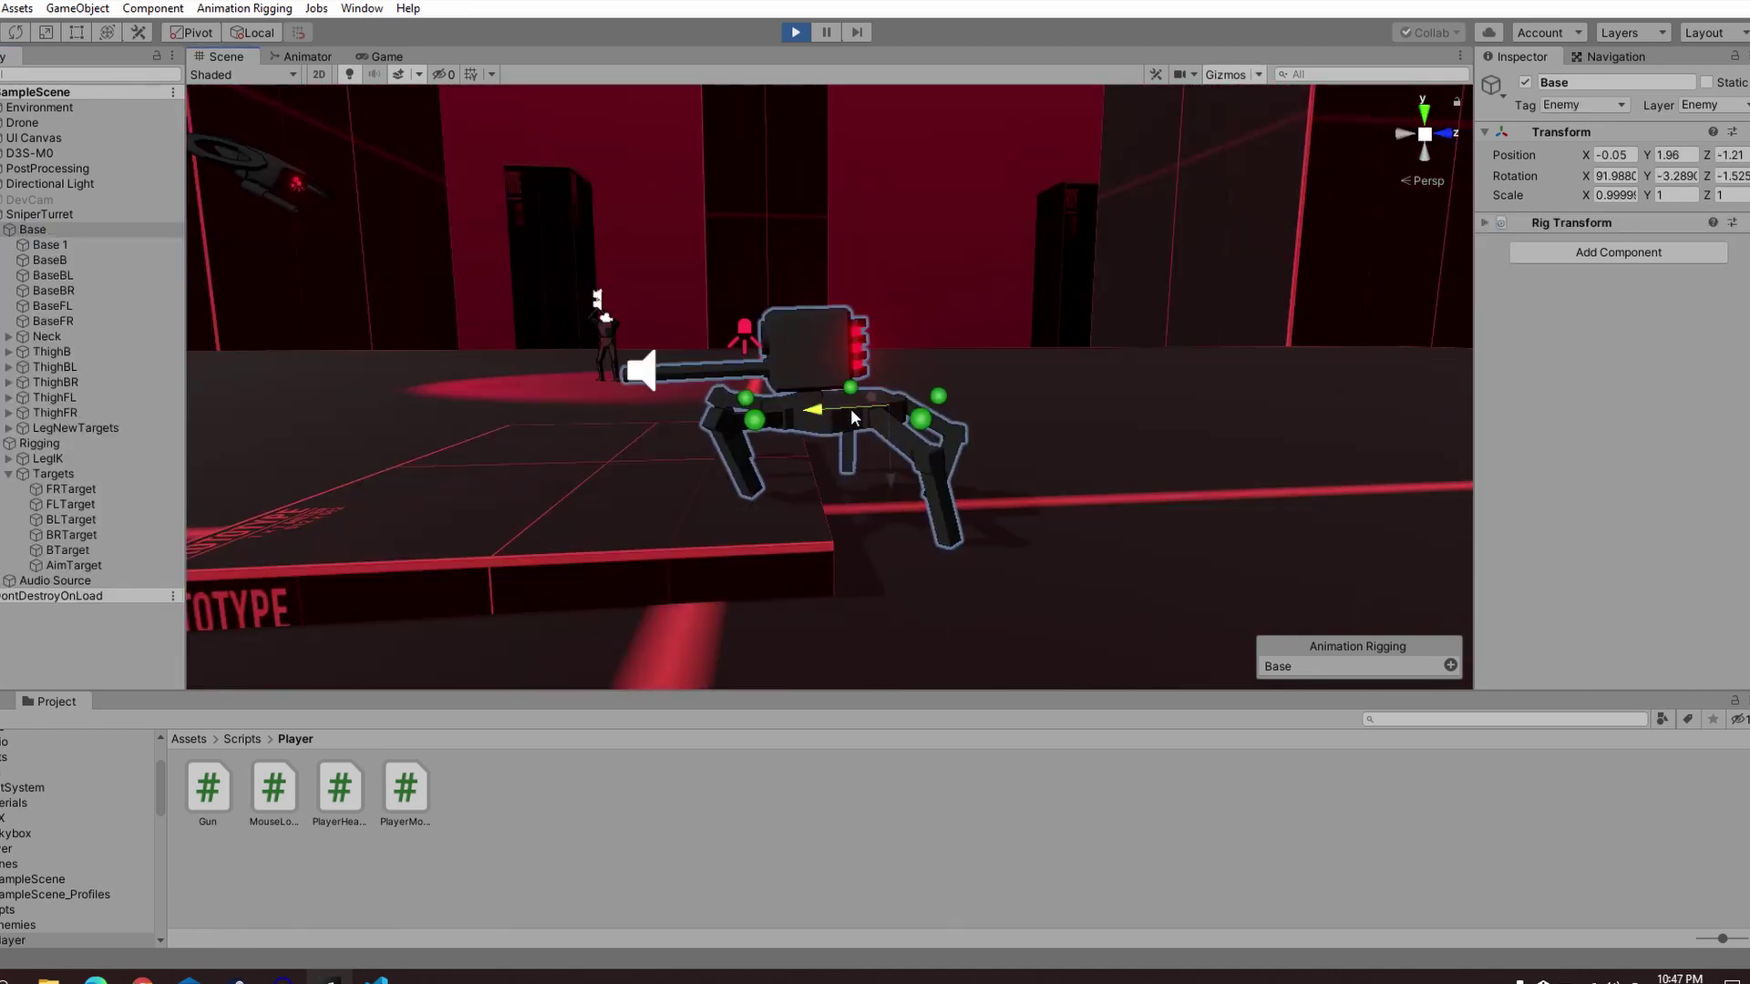
Move the turret's Base back and forth over the prototype platform's edge and examine how its legs step.
mouse_move(854, 418)
mouse_down()
mouse_move(766, 431)
mouse_move(858, 449)
mouse_up()
alt+drag(920, 537, 804, 430)
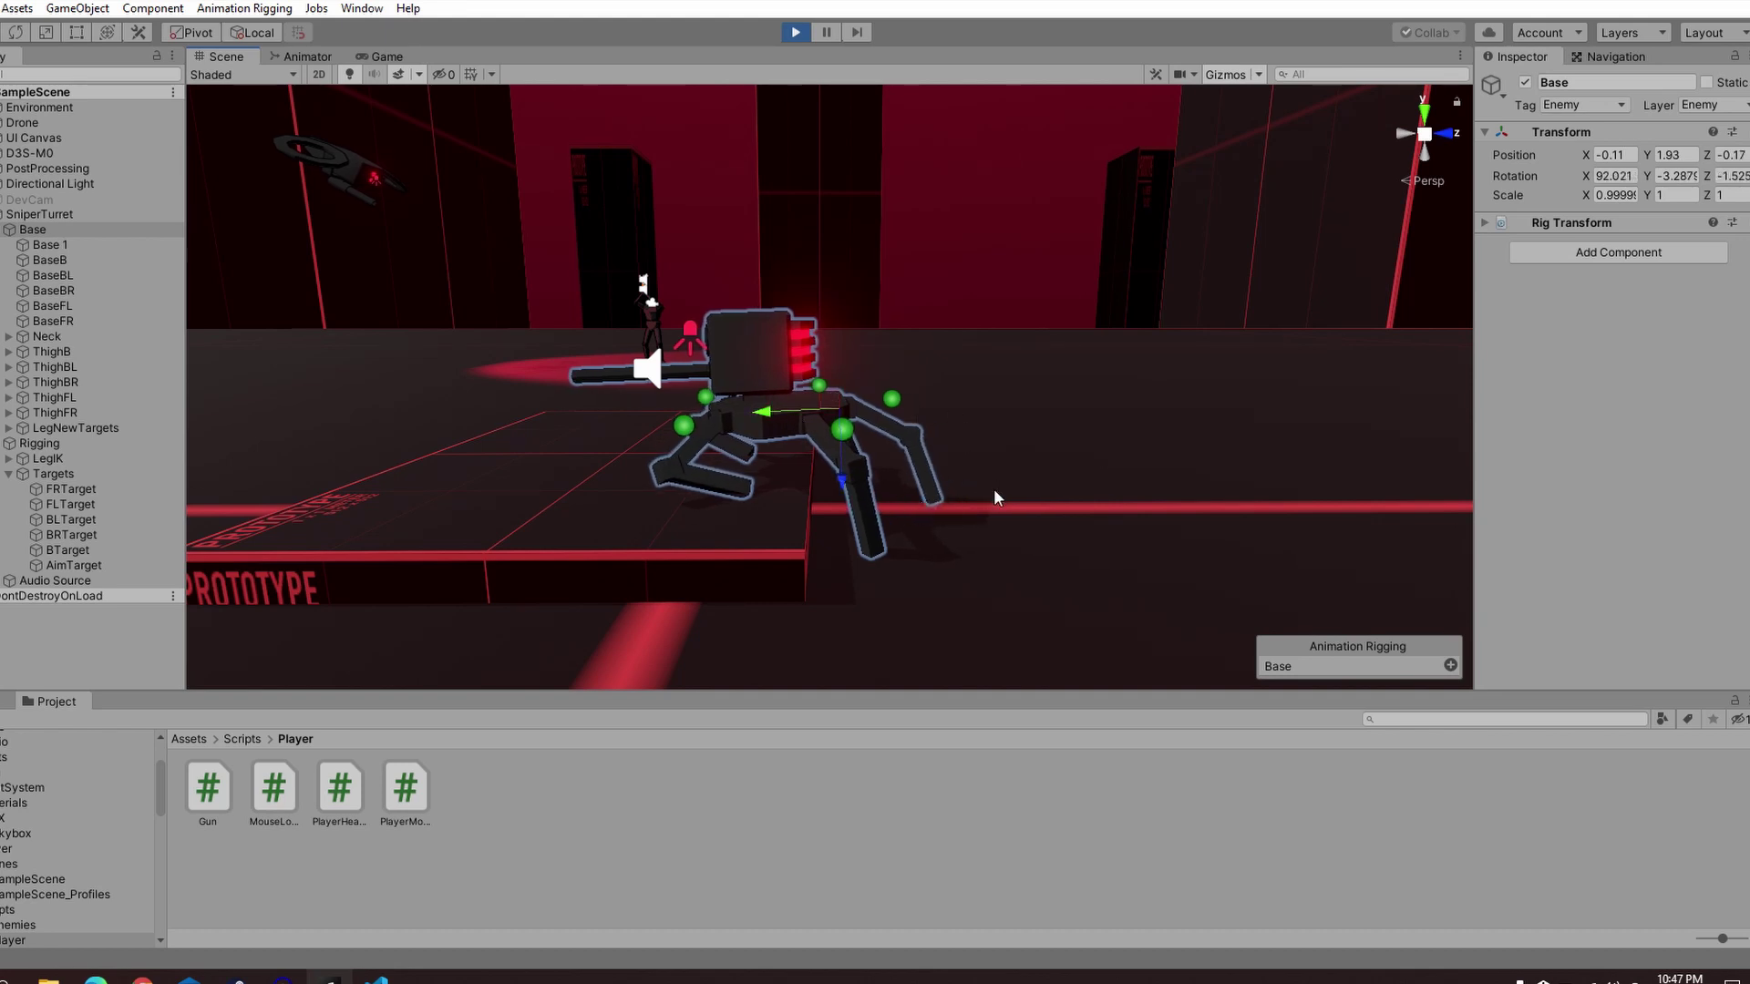
scroll(1006, 483, up, 4)
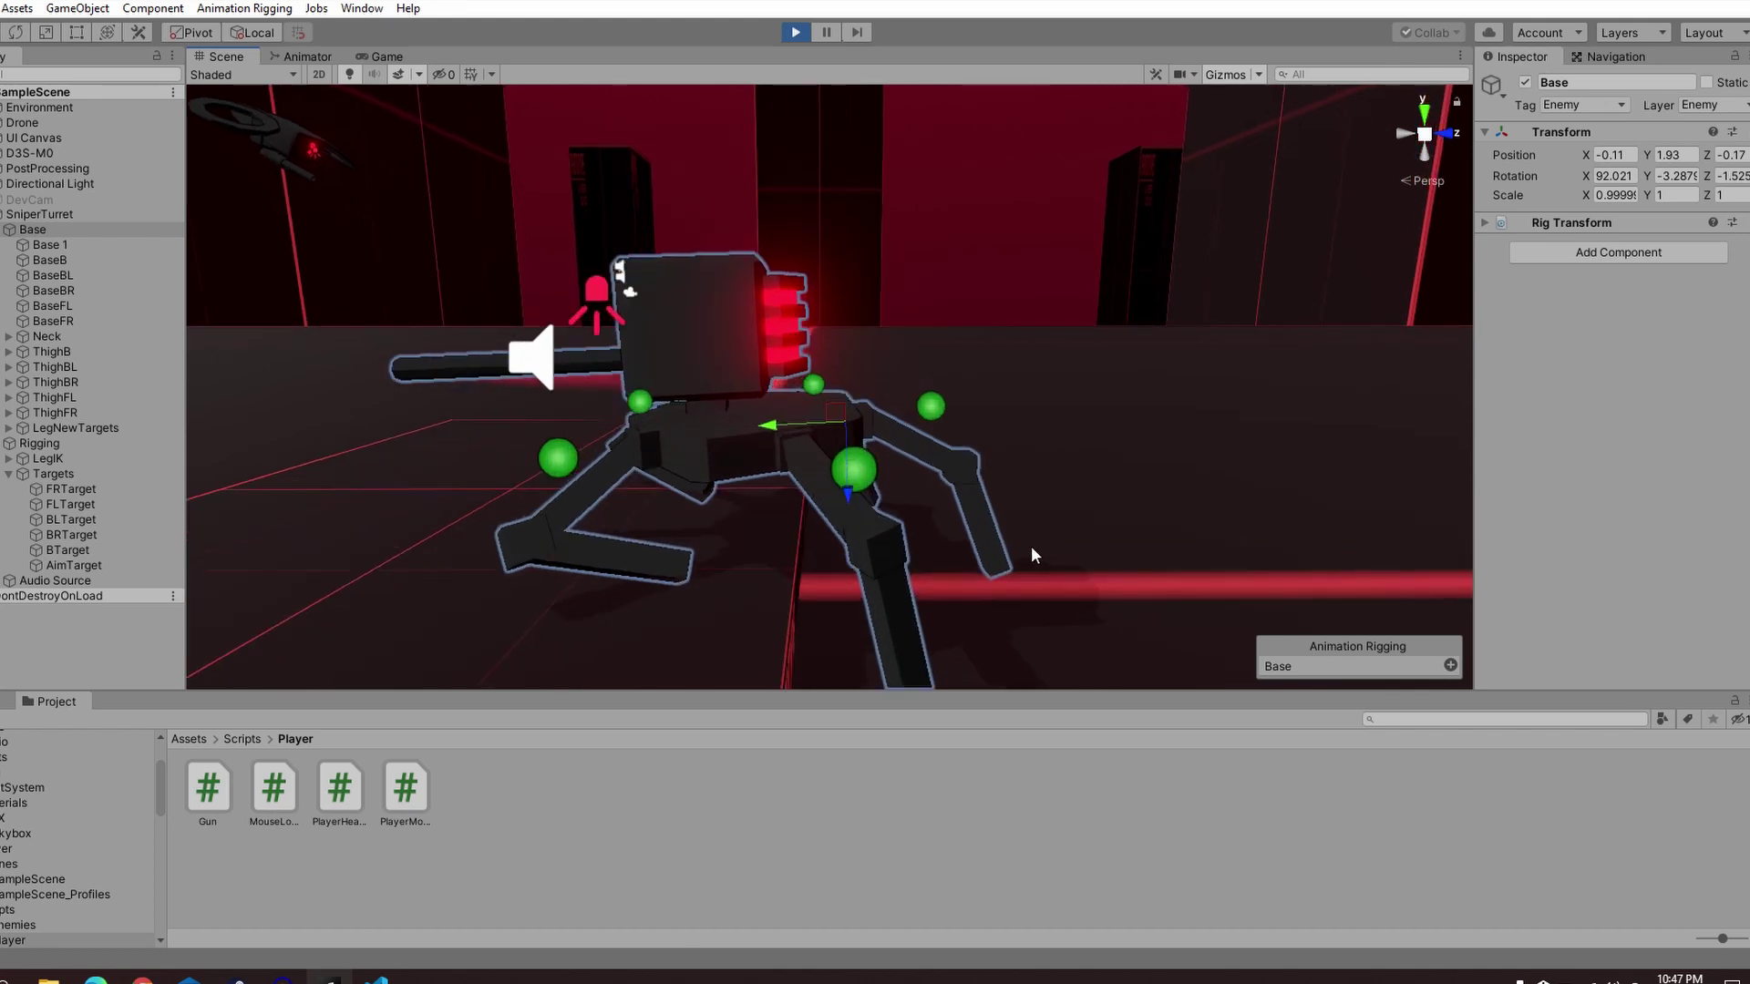
alt+drag(1030, 554, 1028, 515)
middle_drag(1028, 515, 948, 438)
right_drag(864, 347, 926, 344)
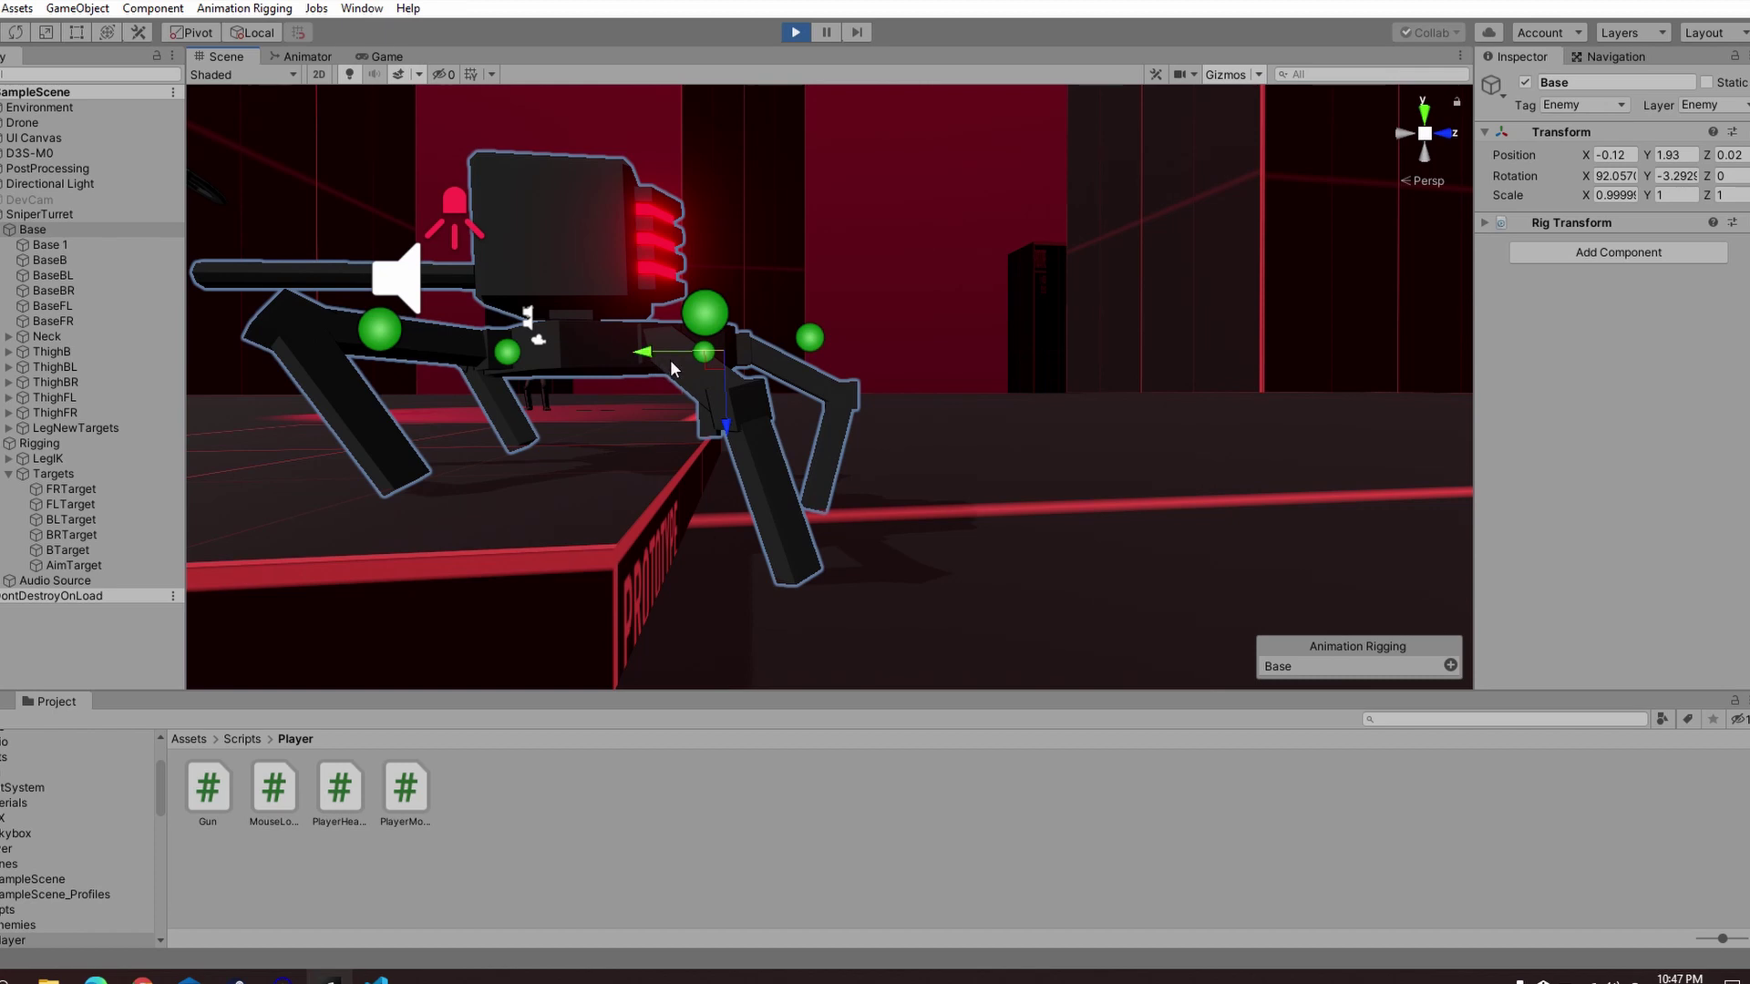
drag(664, 357, 753, 401)
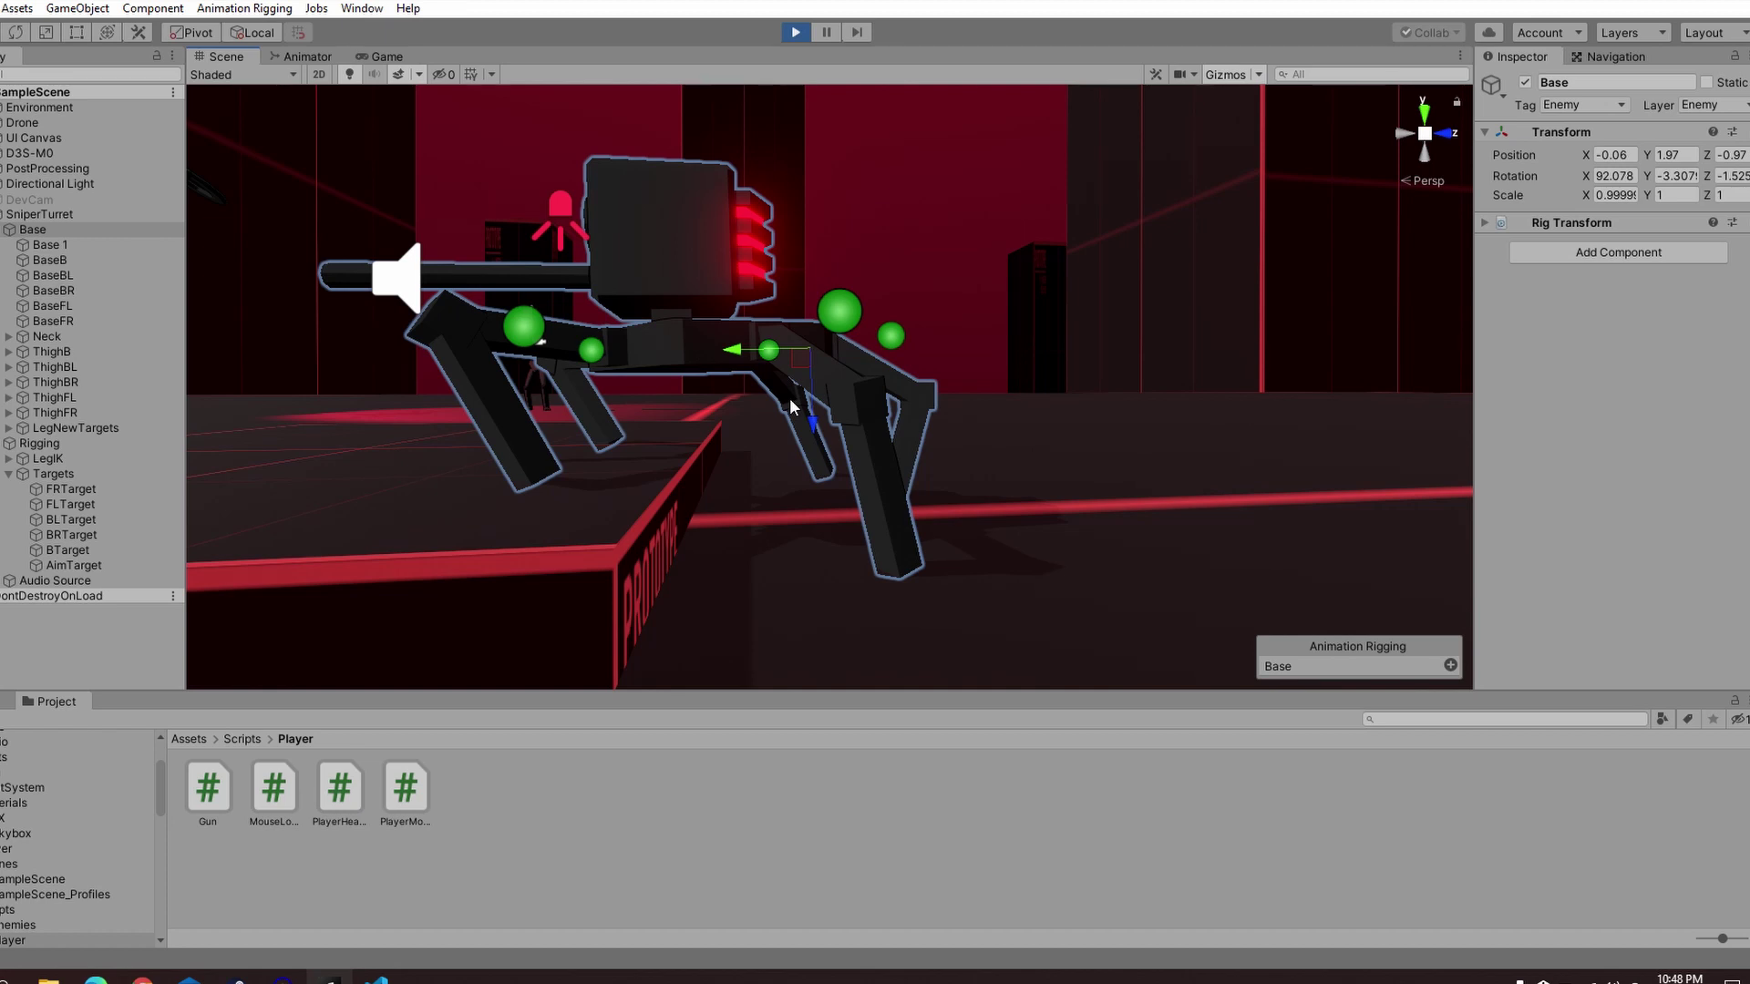
alt+drag(791, 406, 1097, 489)
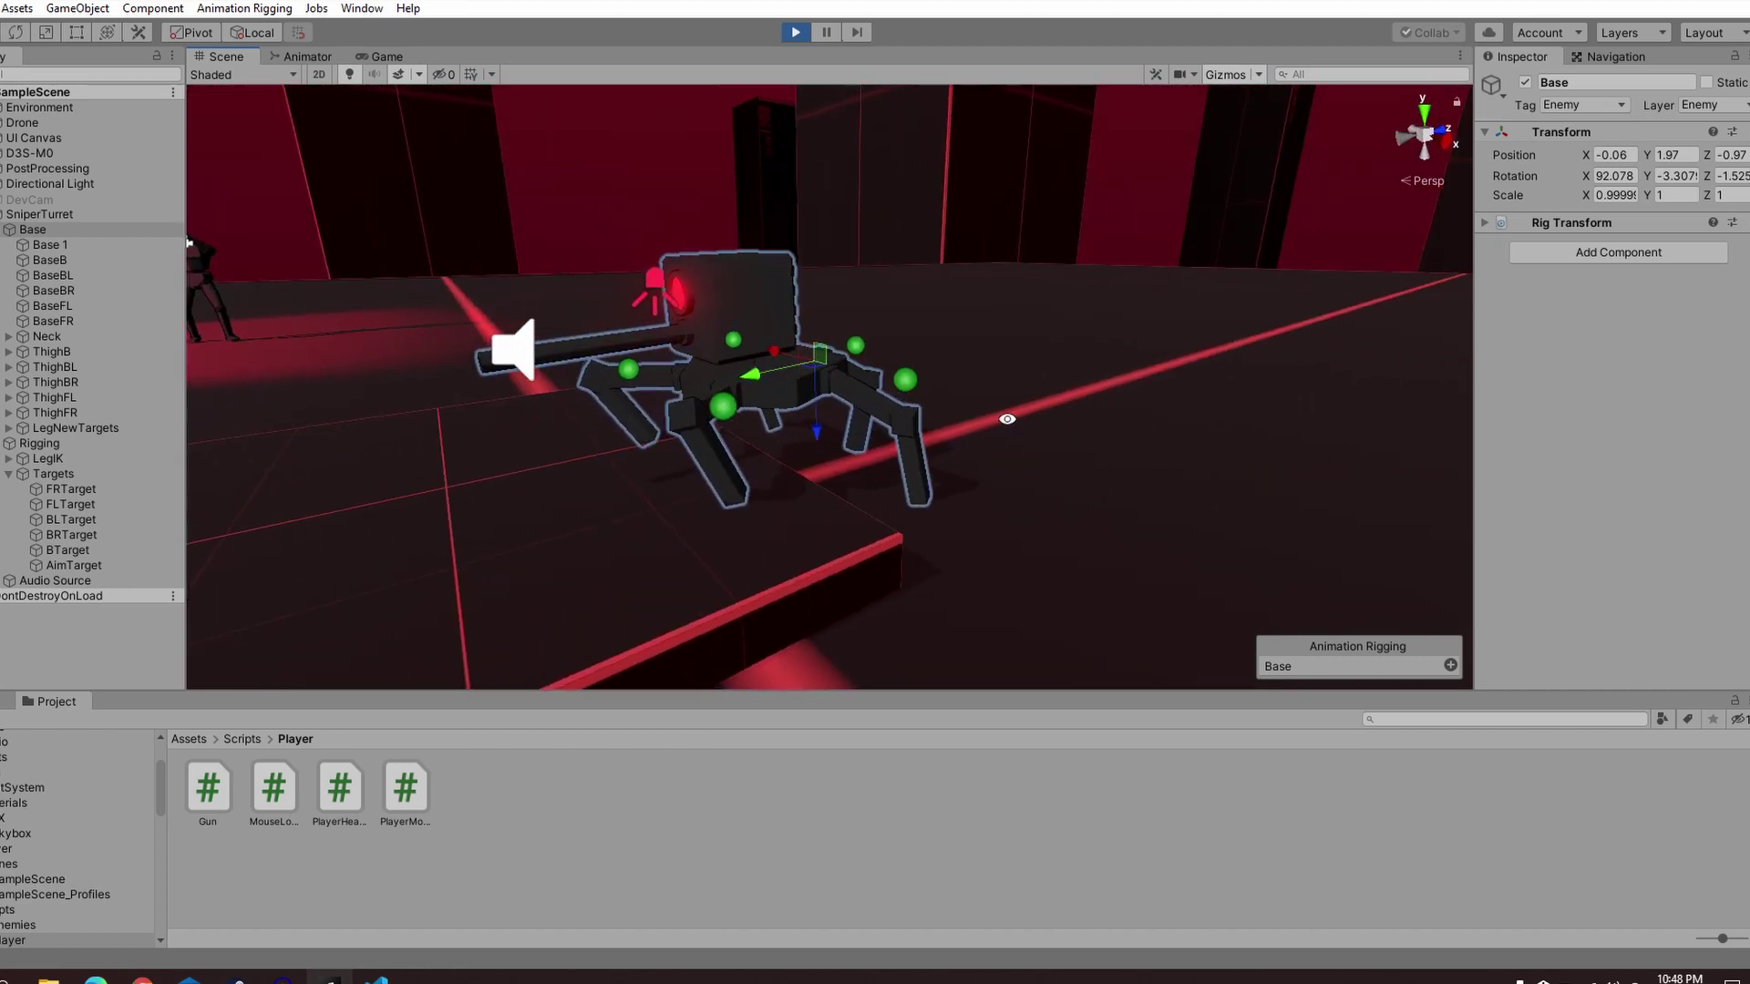
alt+drag(1007, 418, 894, 377)
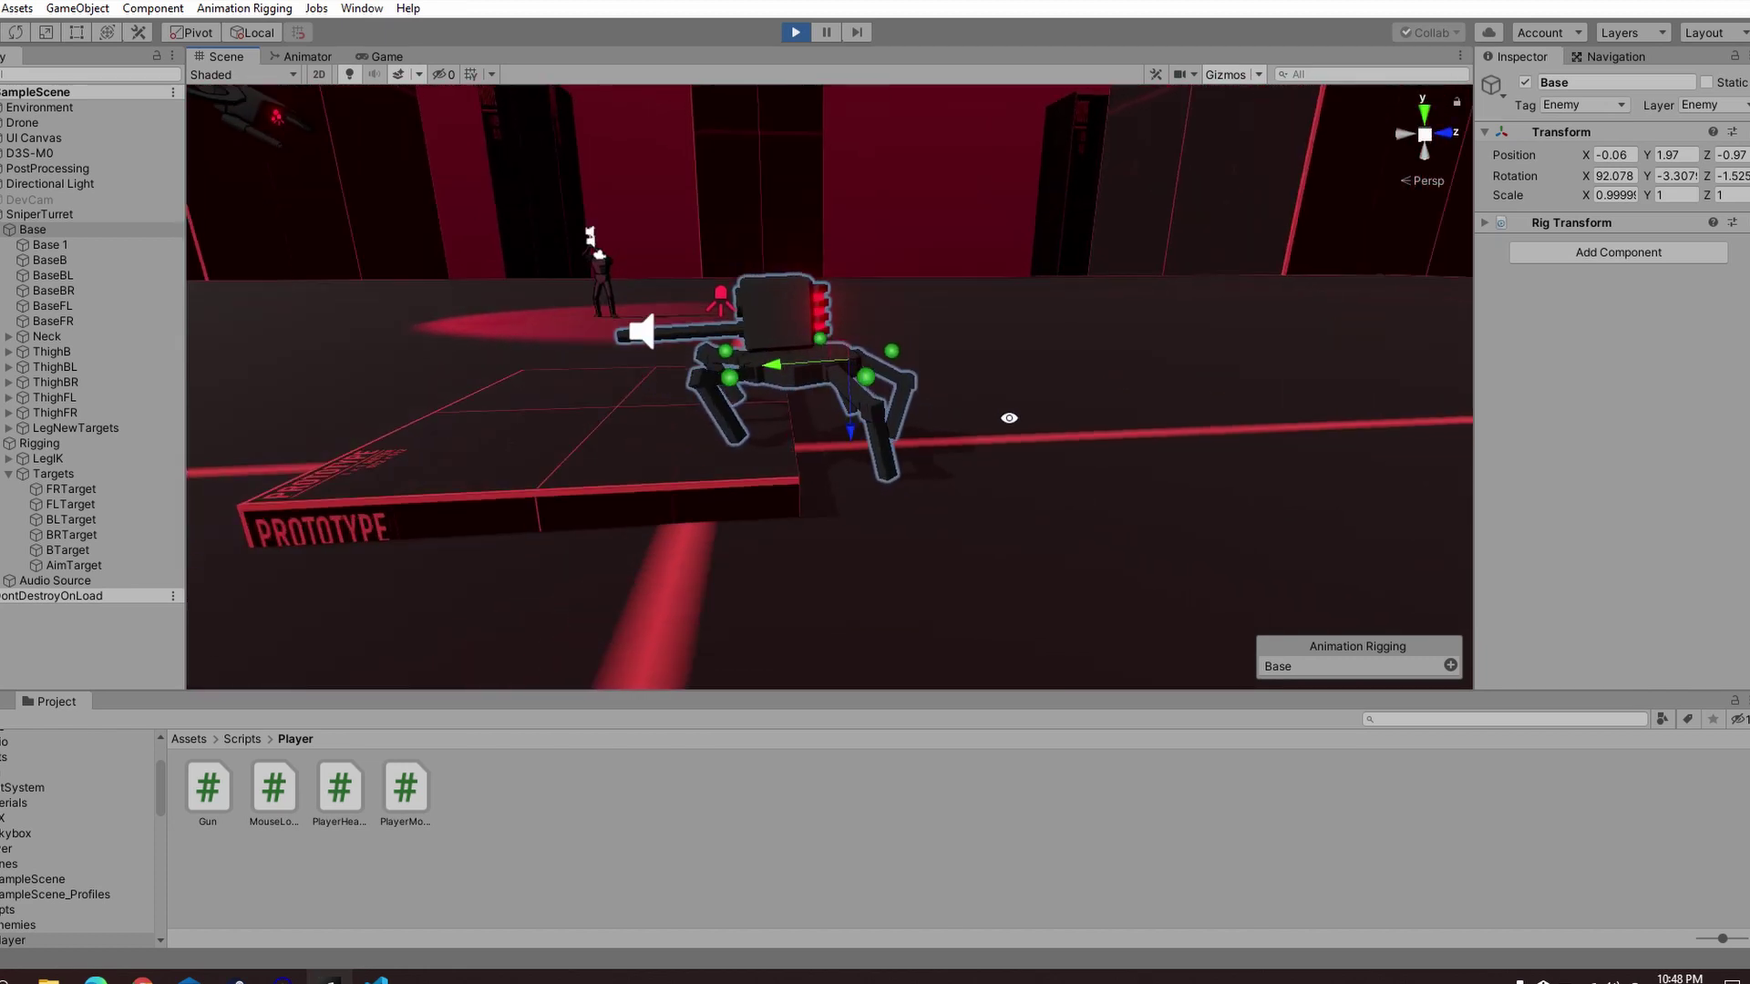
alt+drag(1009, 418, 949, 398)
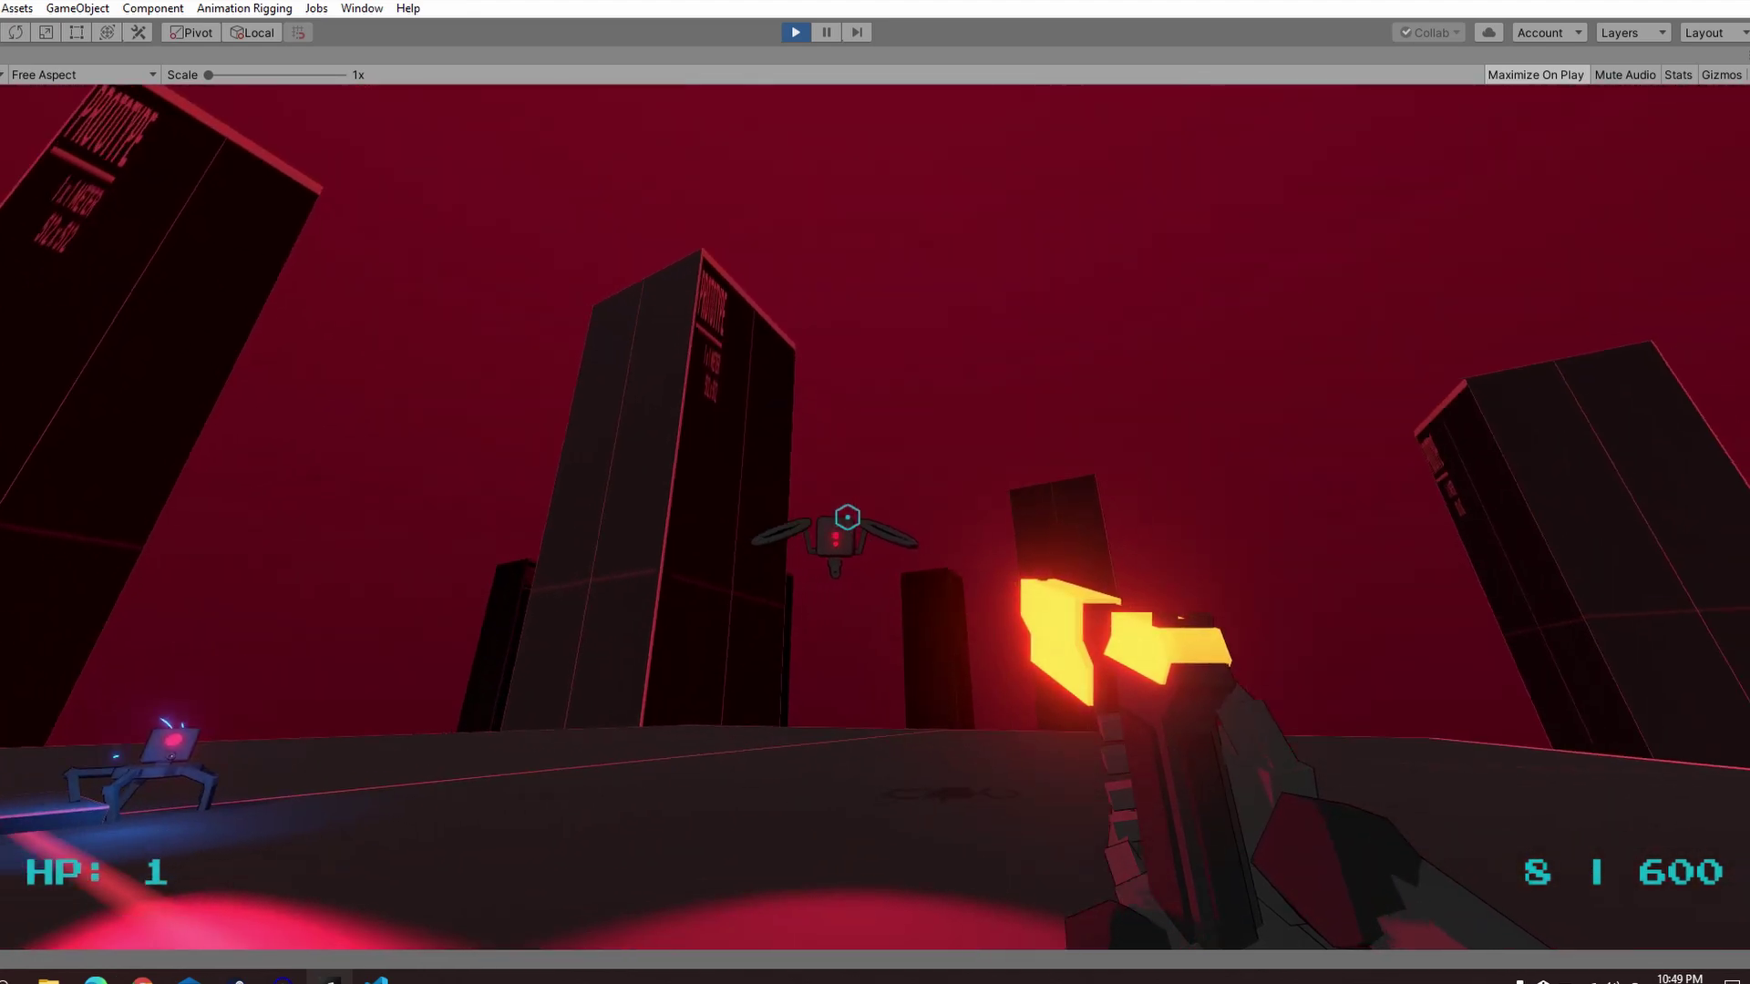
Shoot the flying drone with a rapid burst in the play session and reload the pistol.
click(848, 517)
click(847, 517)
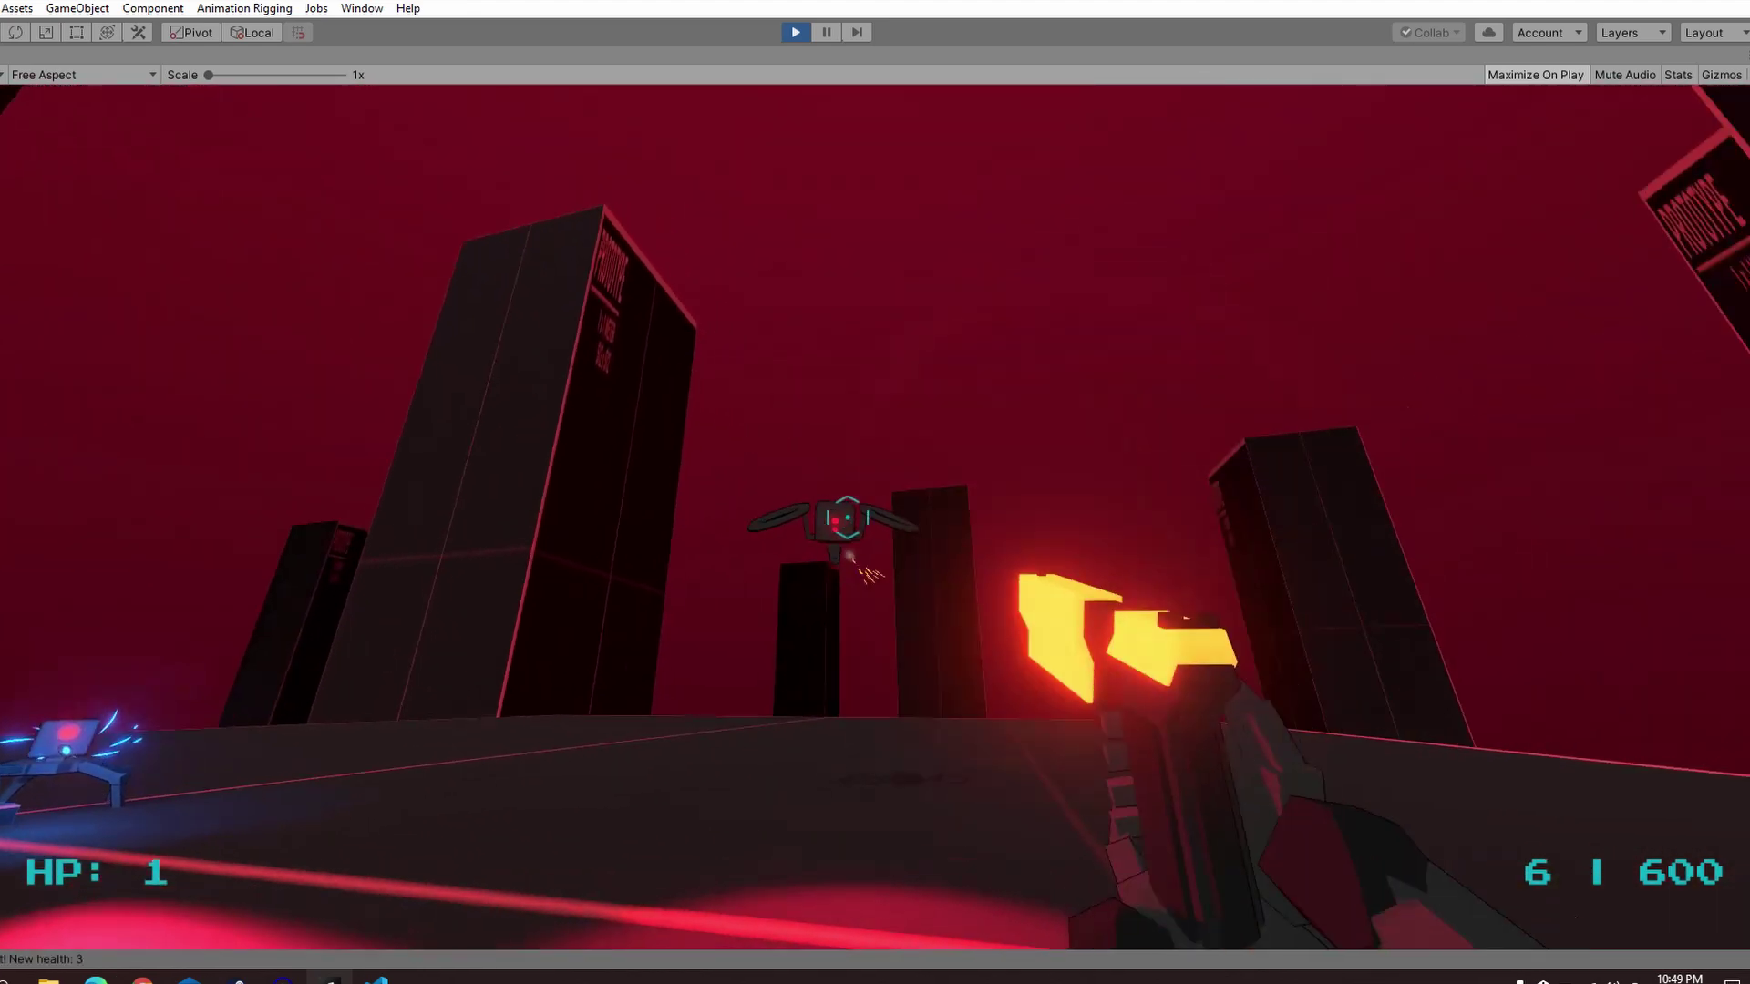
click(848, 517)
click(848, 517)
click(847, 517)
key(r)
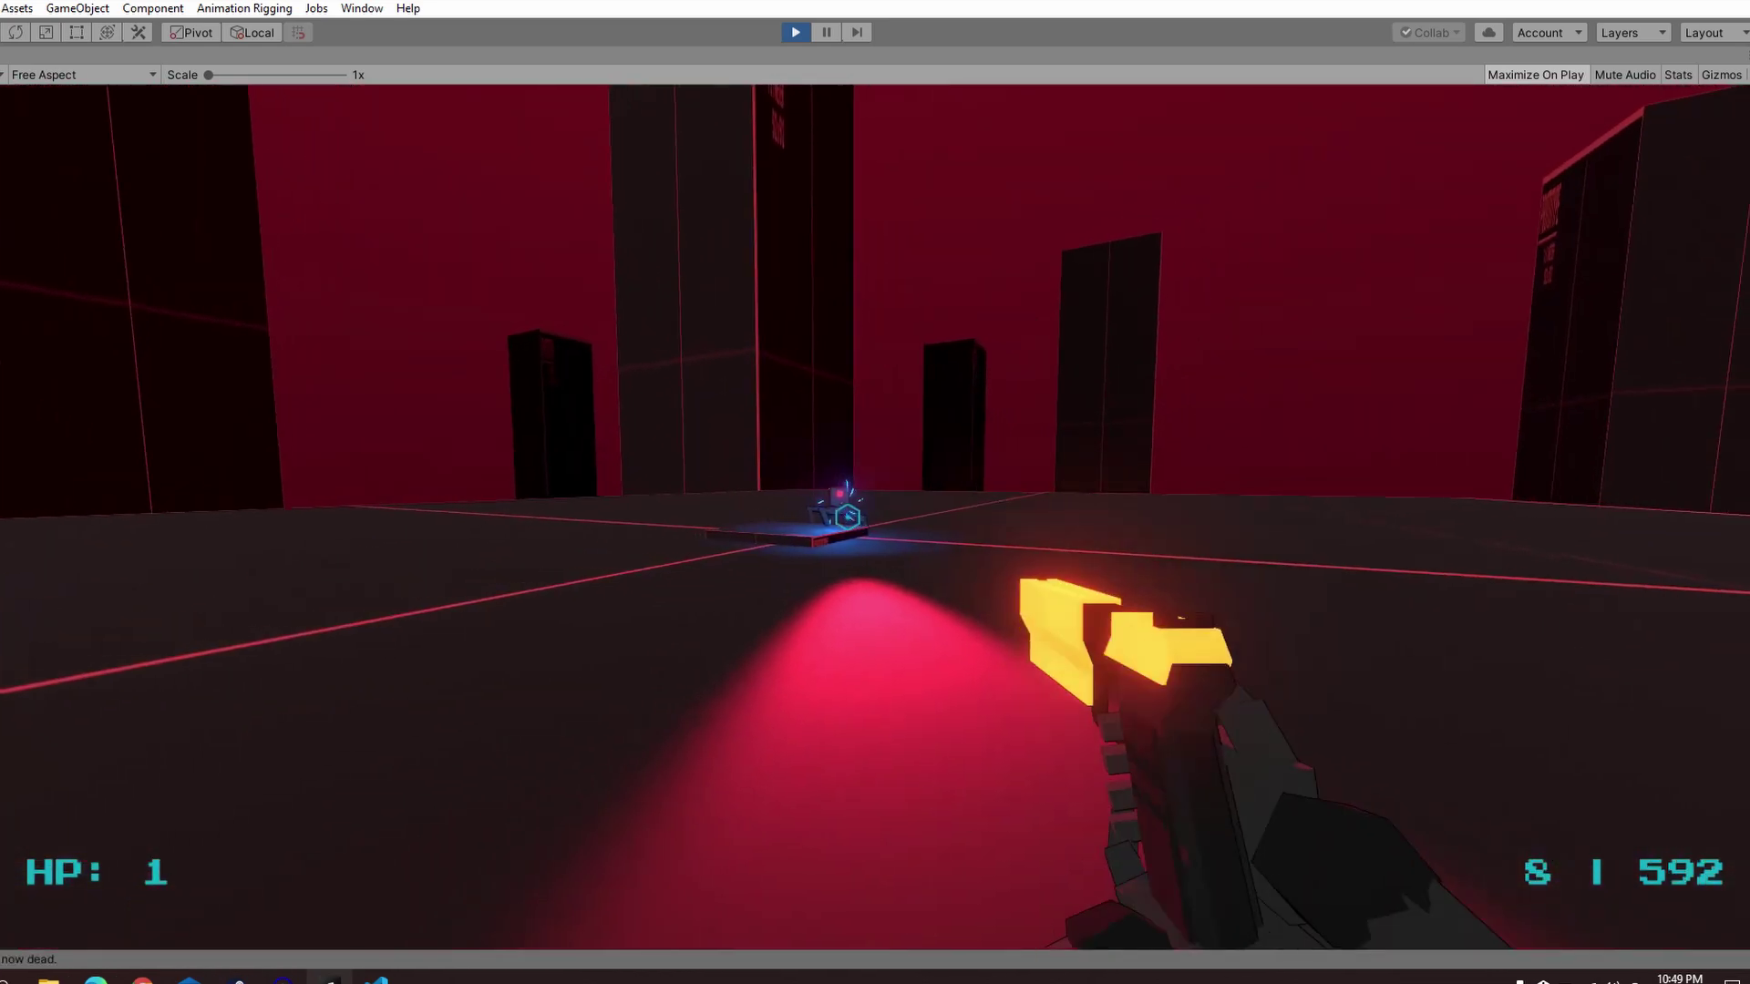
Strafe and fire at the sniper turret beside the platform to destroy it, and reload the pistol.
key(a)
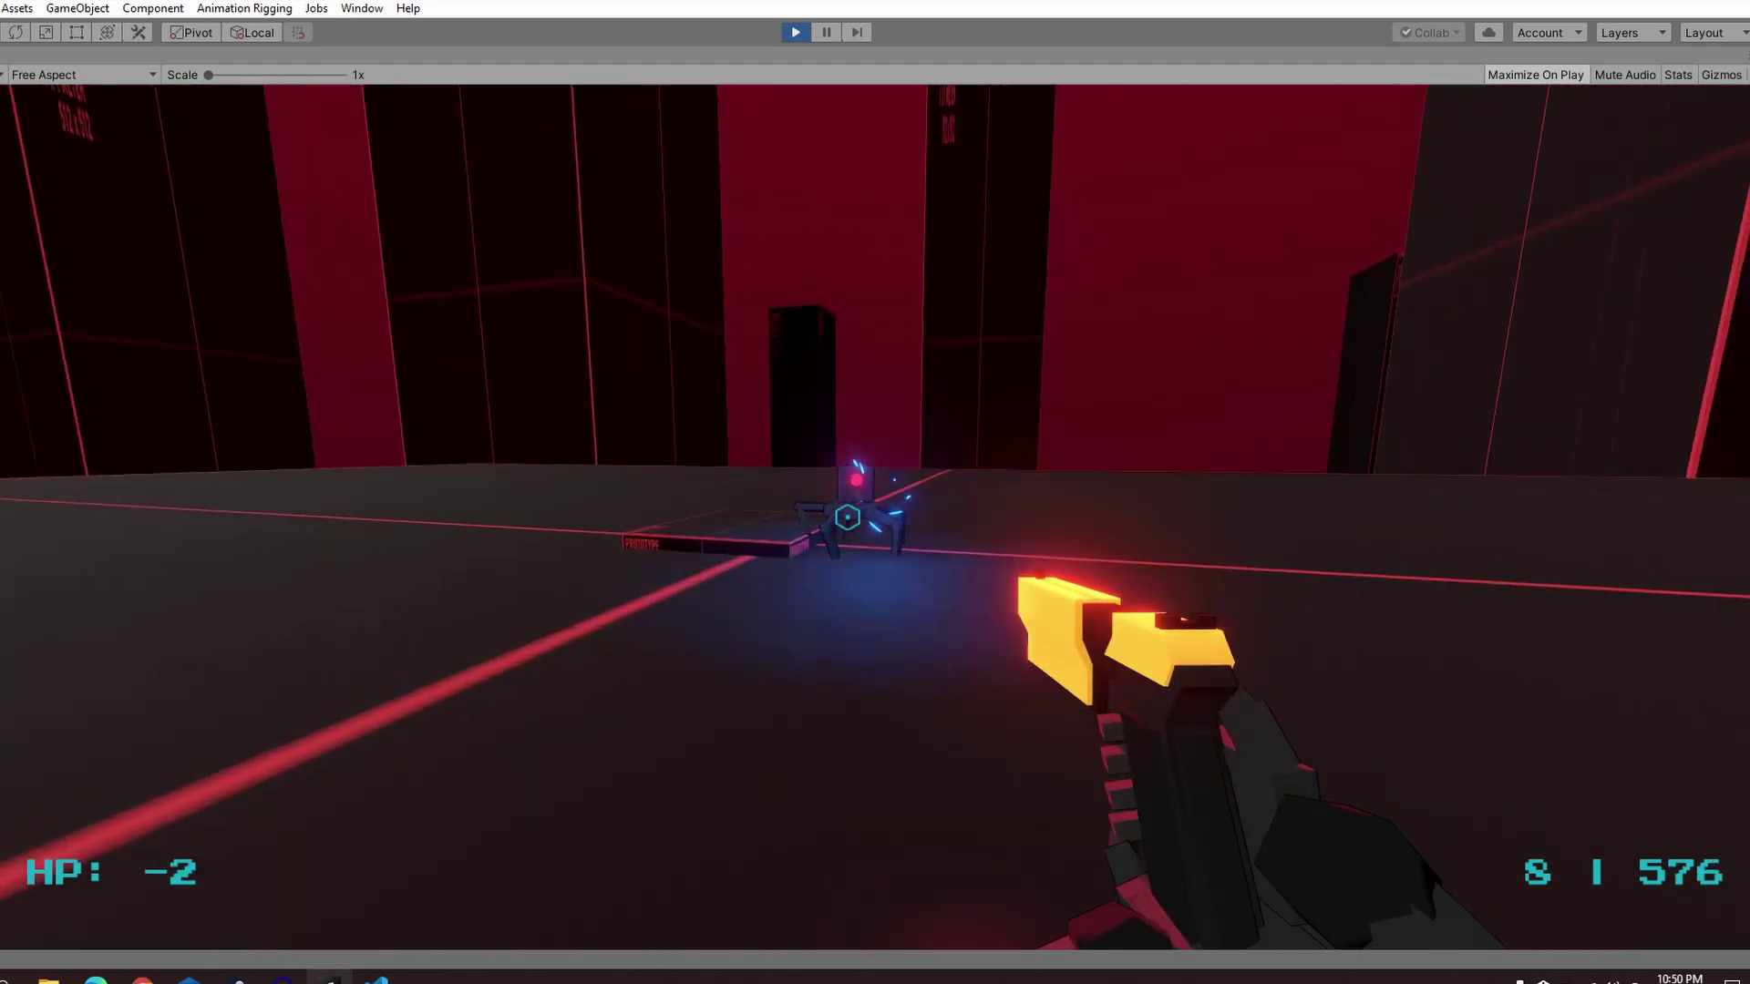
click(847, 516)
click(846, 517)
key(r)
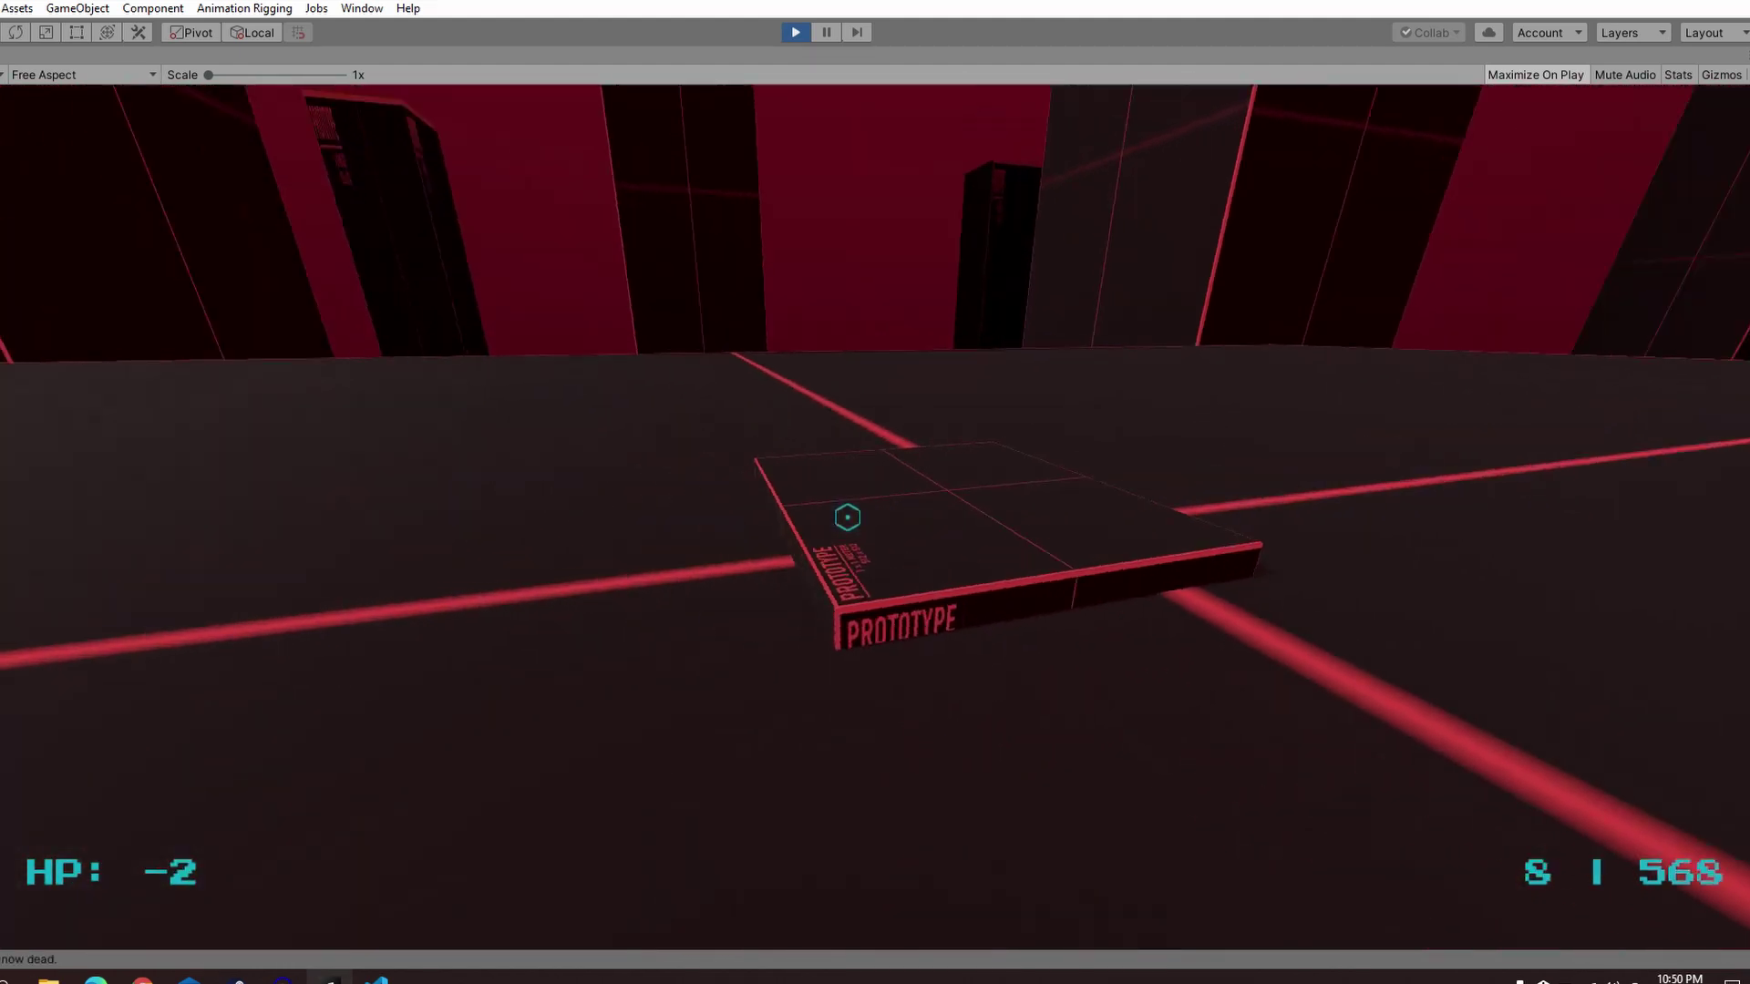